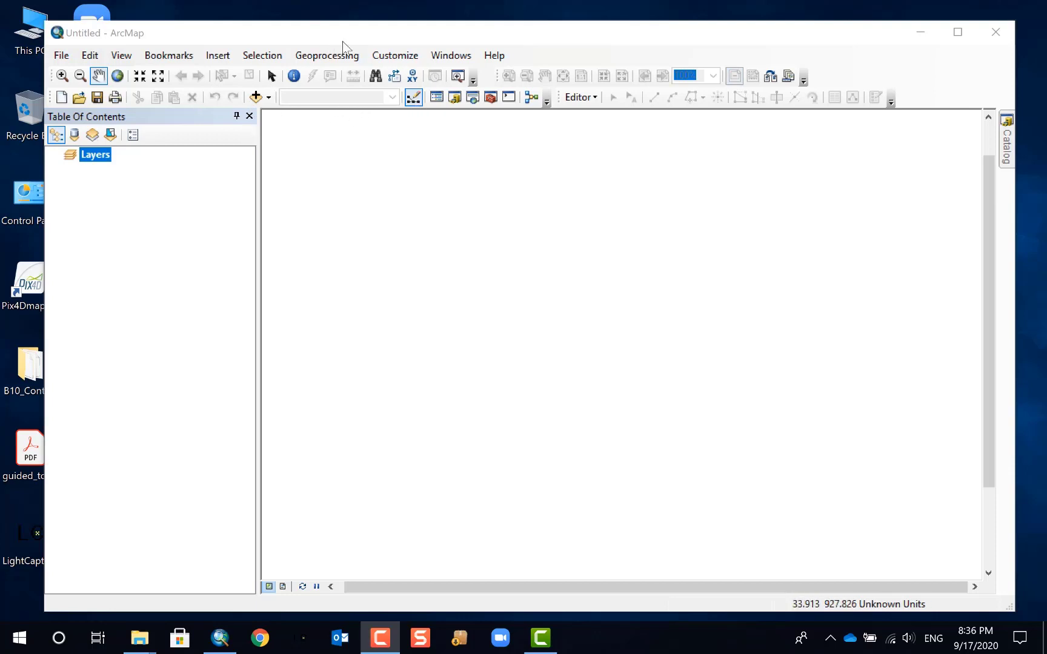
Step: Add the CA_All_Counties.shp shapefile from the Project_Distribution folder to the map
left_click_drag(378, 27, 368, 28)
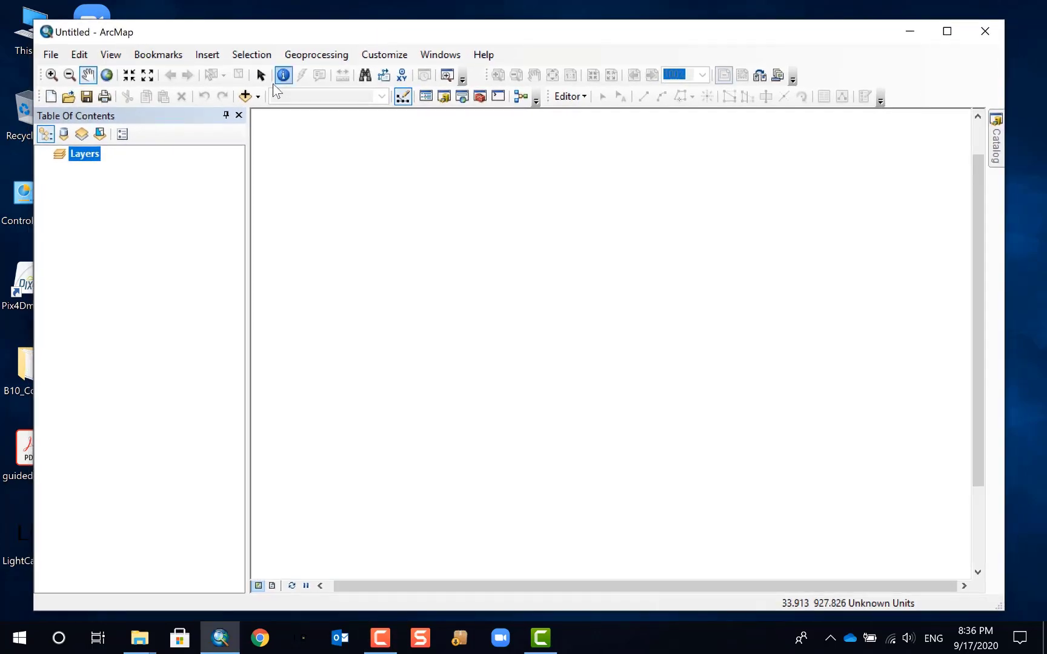
left_click(245, 96)
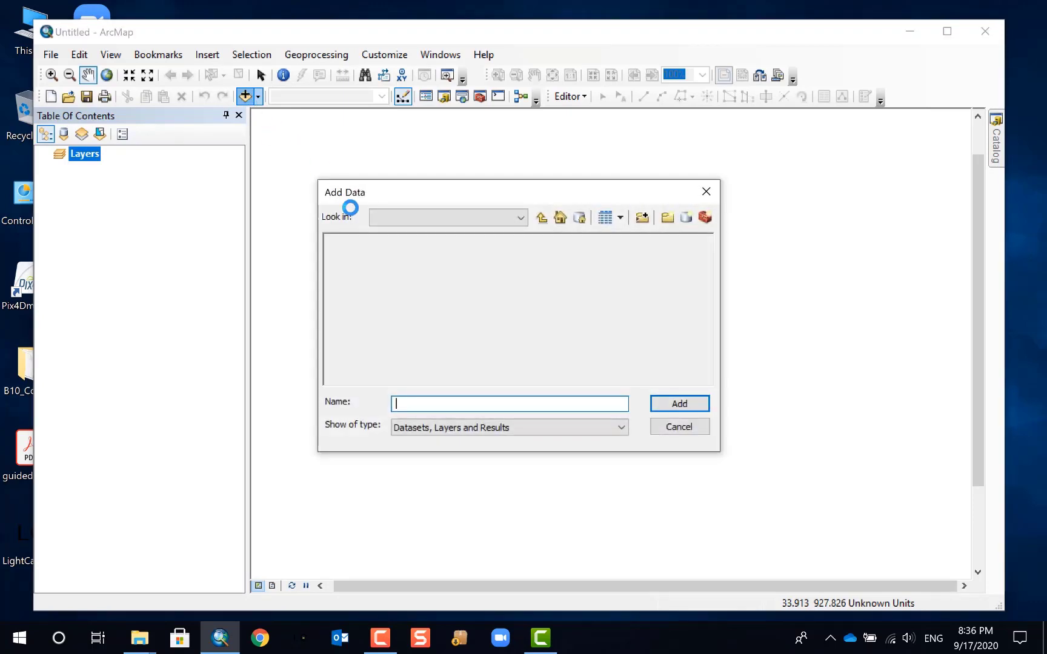
left_click(545, 217)
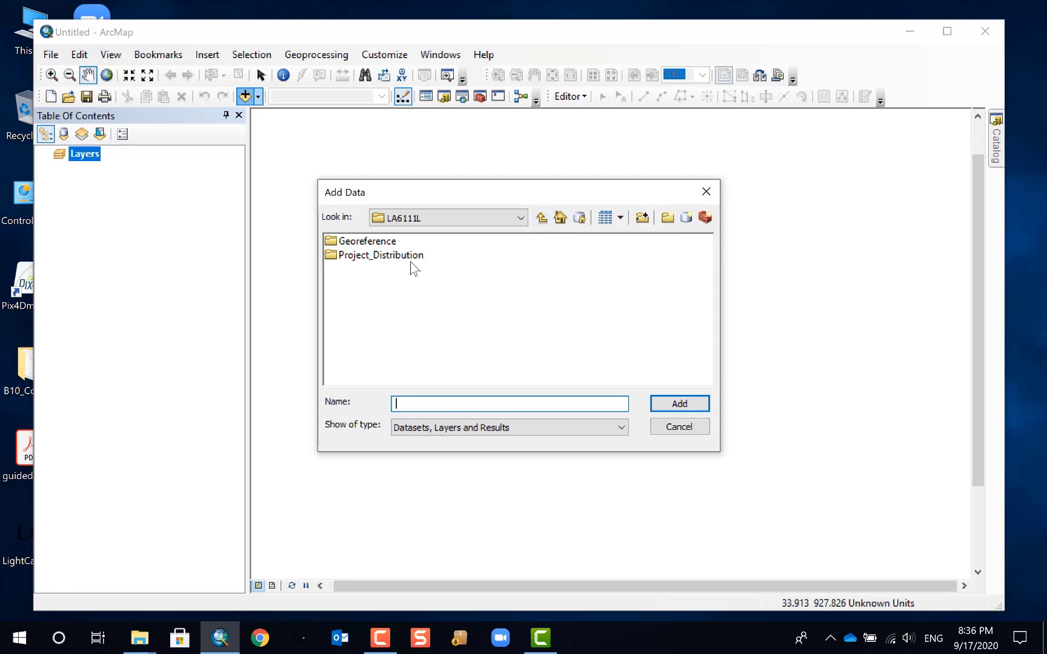
double_click(414, 258)
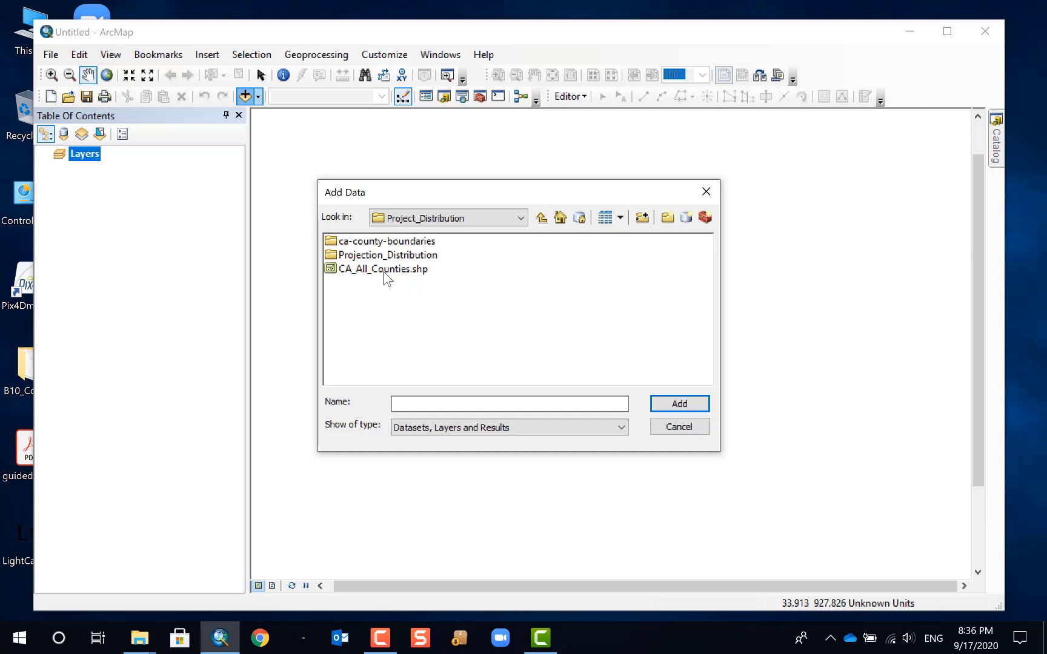
double_click(416, 258)
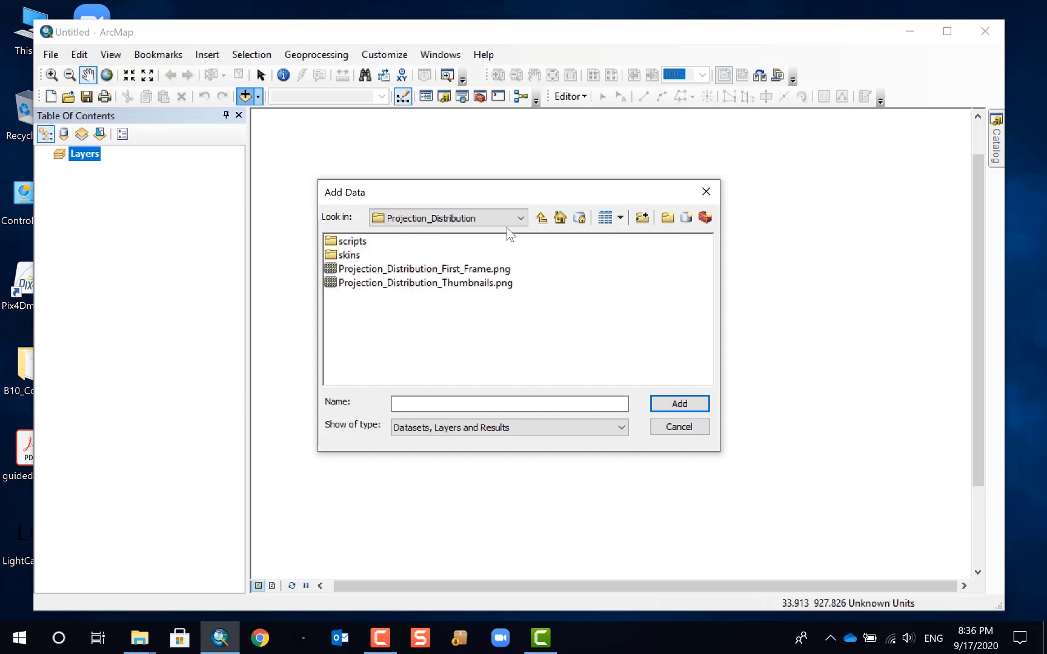
left_click(541, 217)
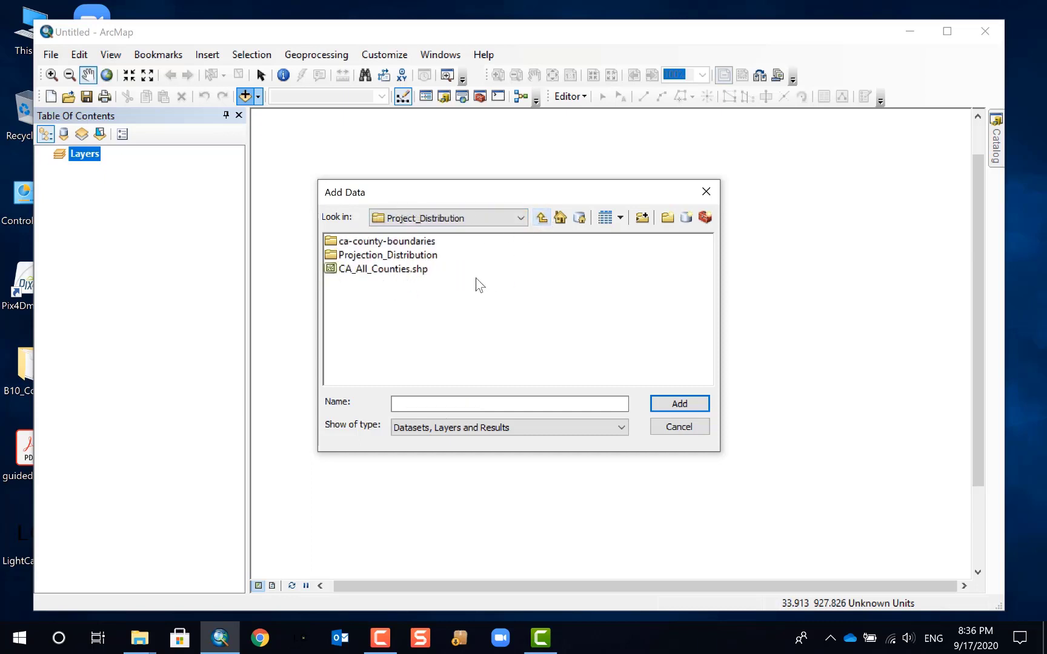
left_click(386, 272)
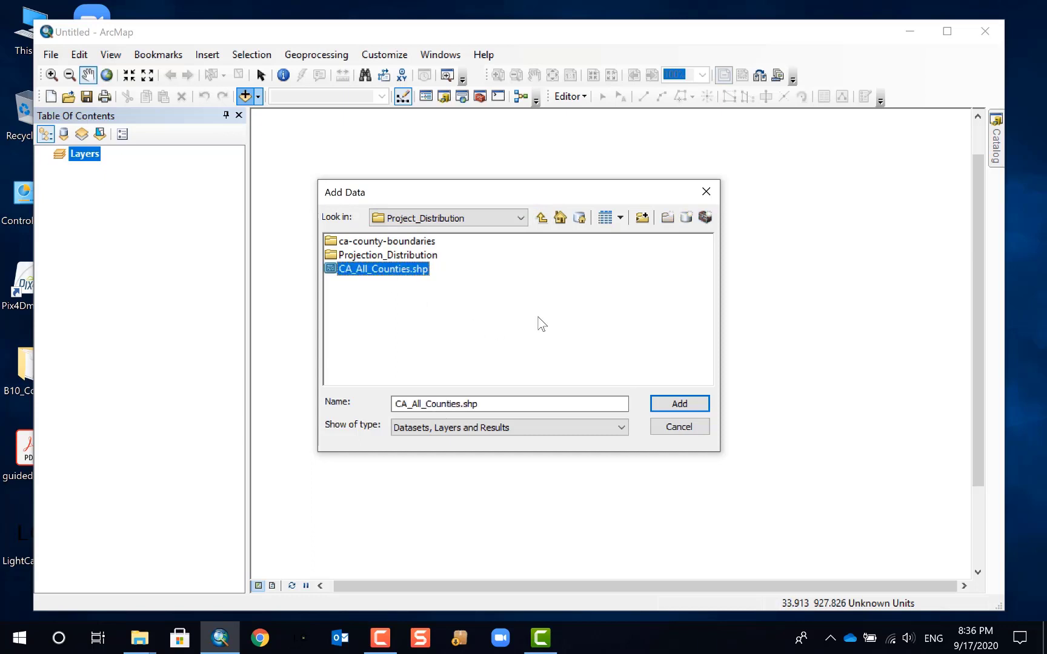
left_click(692, 409)
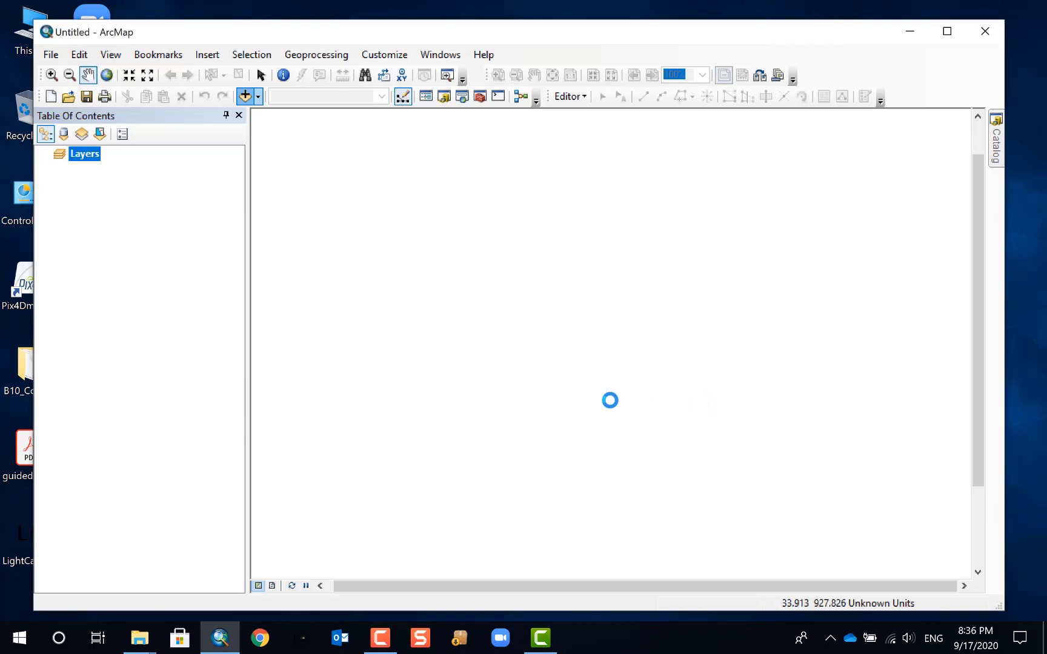
left_click(264, 80)
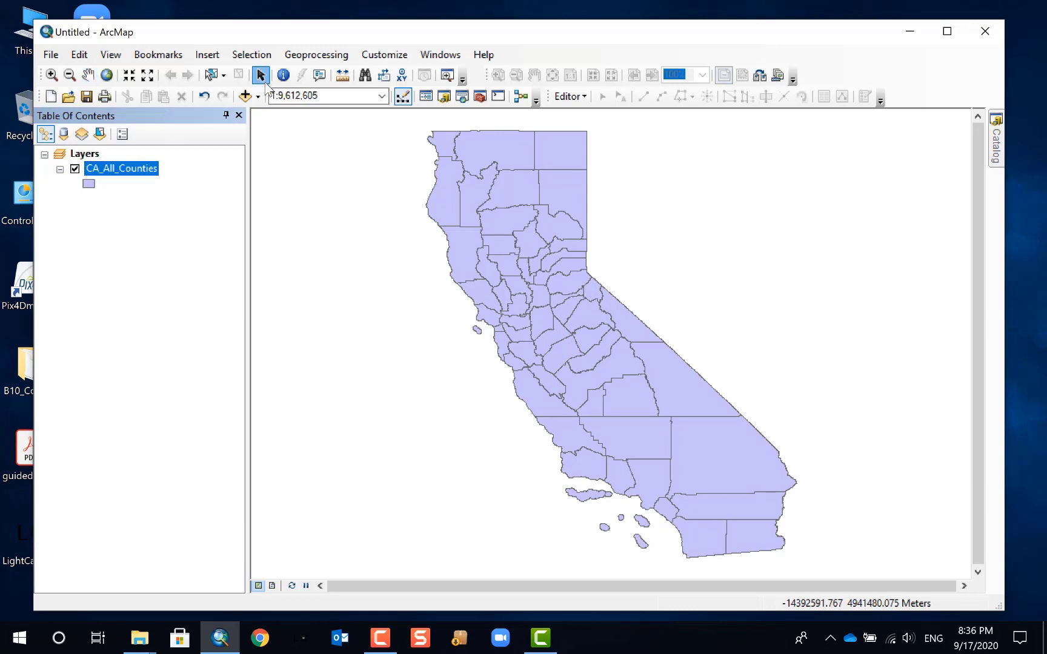
Step: Add the 606_Precedents_2.shp shapefile from the Georeference folder to the map and dismiss the coordinate system warning
left_click(245, 96)
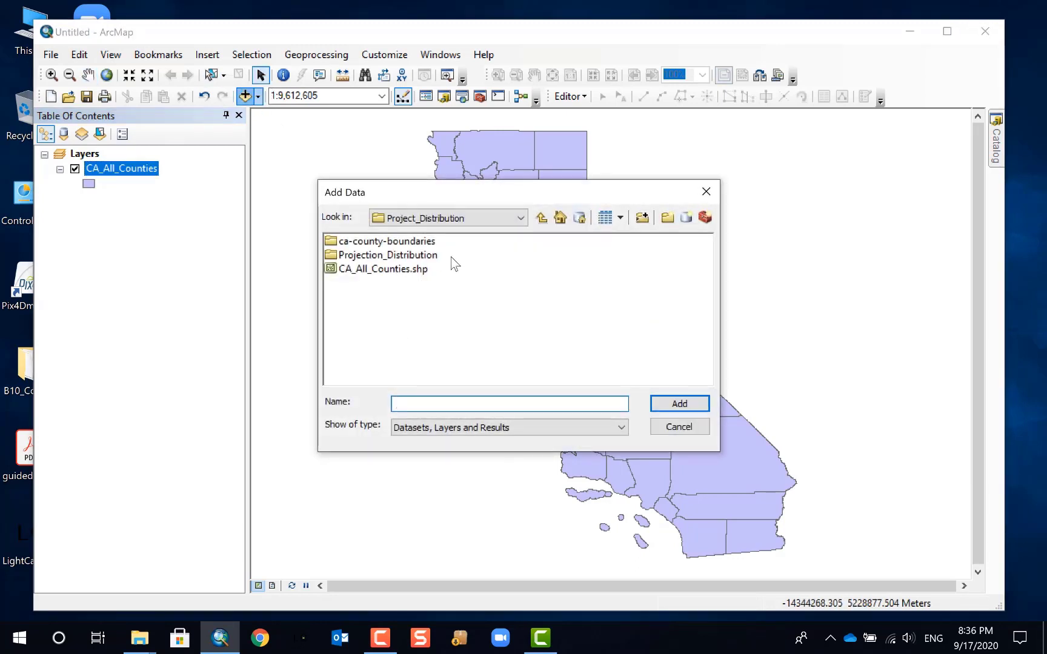
double_click(388, 255)
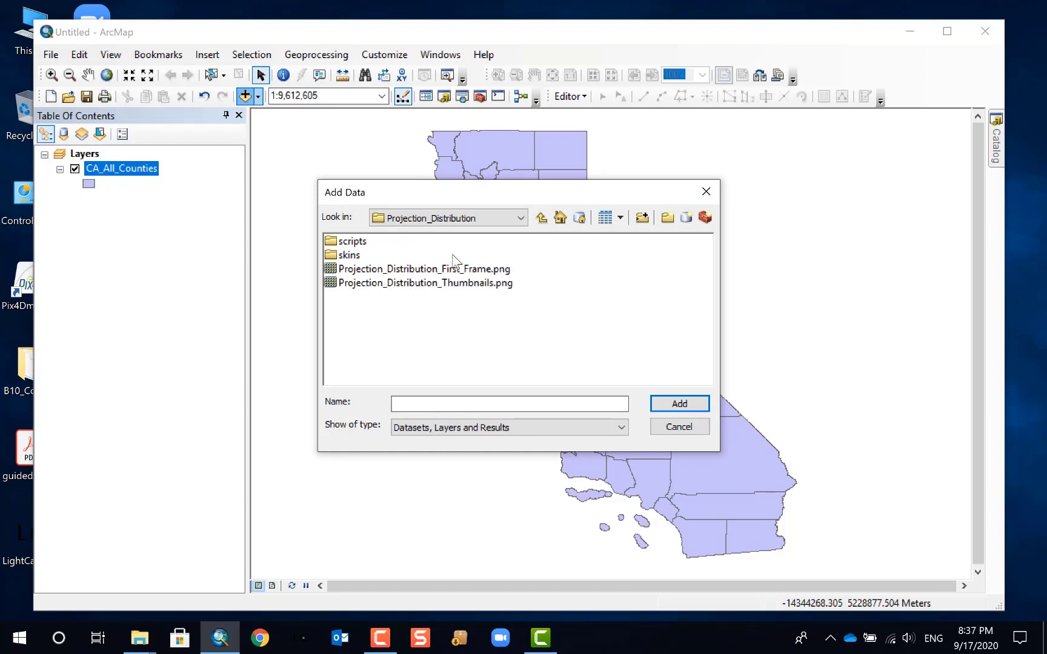
left_click(541, 218)
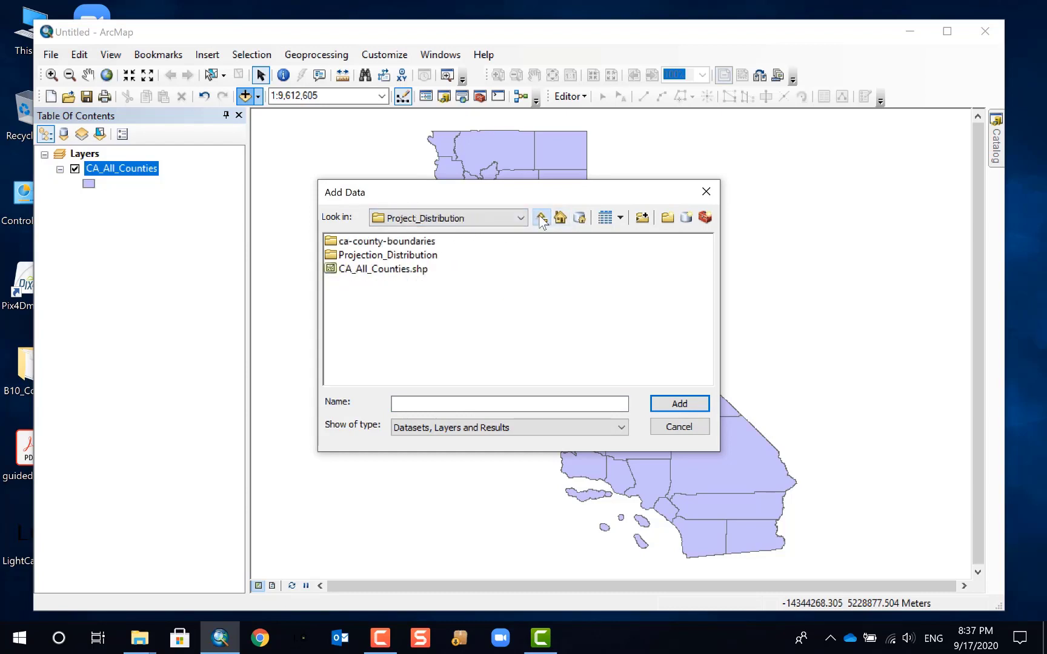
double_click(390, 241)
double_click(373, 242)
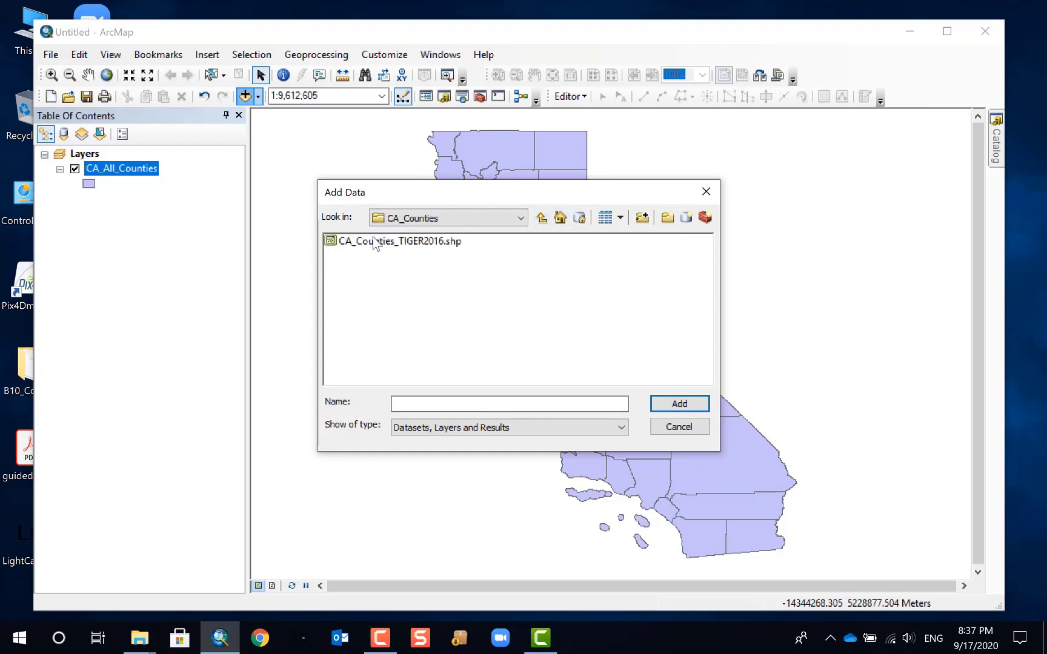
left_click(541, 213)
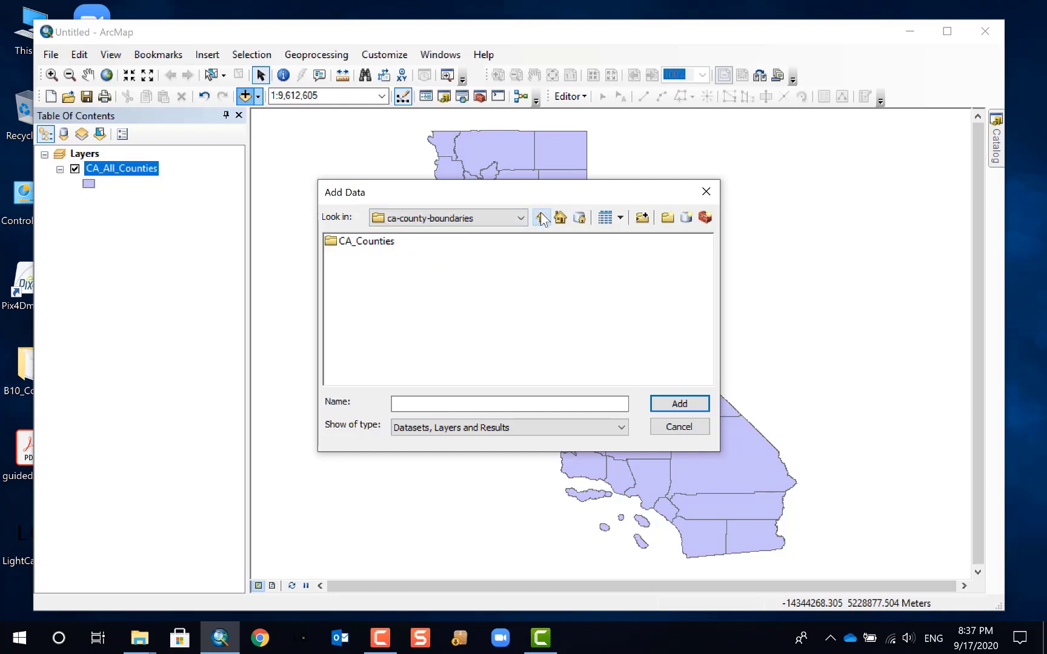
left_click(541, 214)
left_click(540, 213)
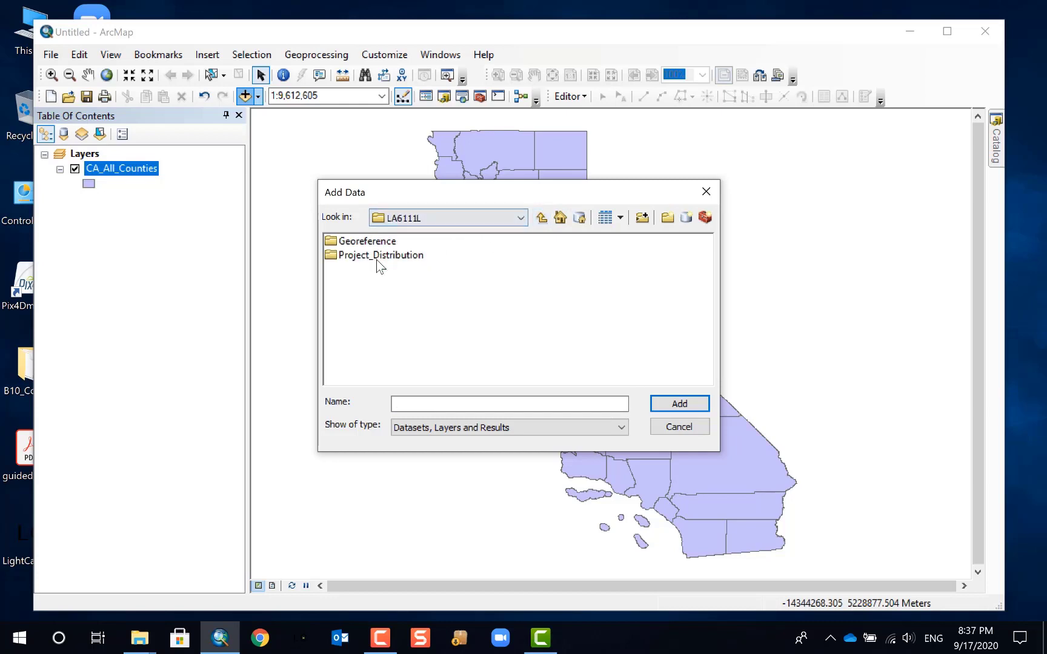
double_click(383, 242)
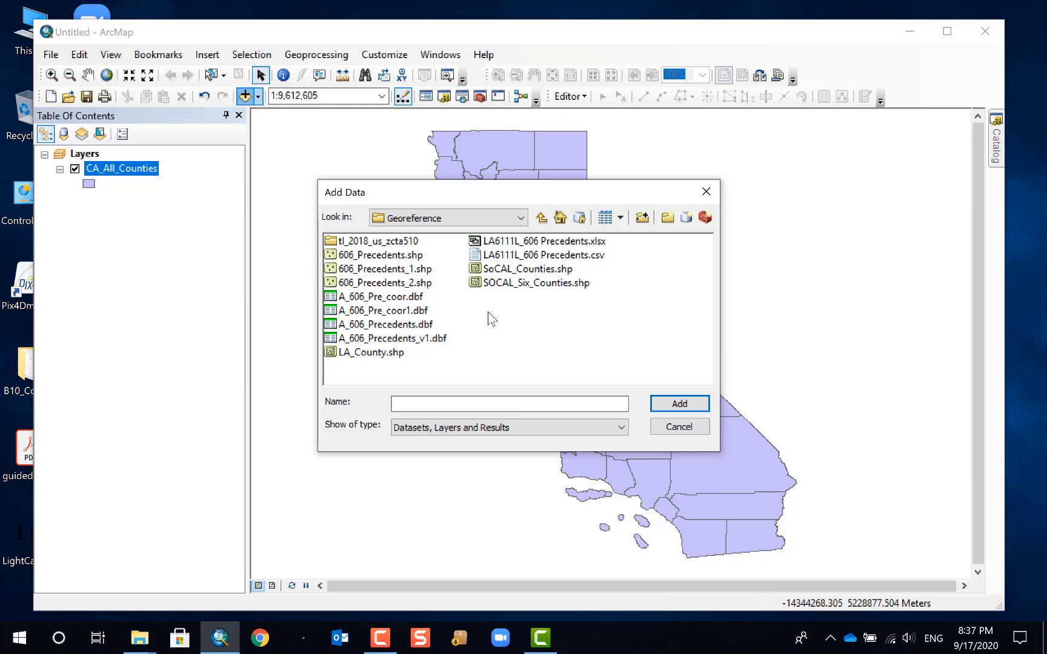
left_click(410, 283)
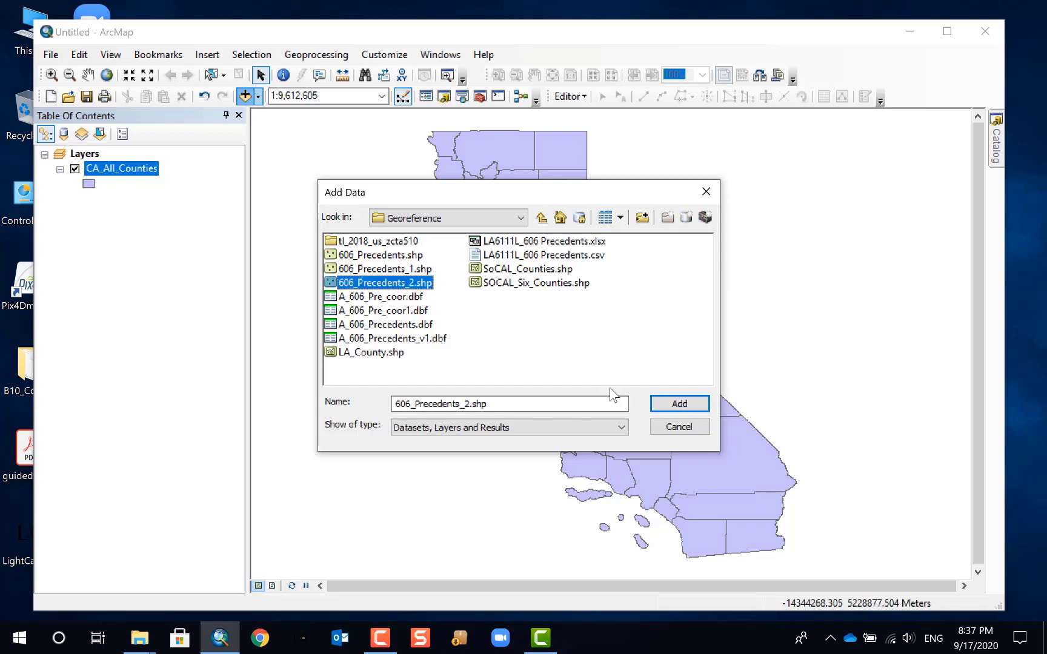
left_click(684, 404)
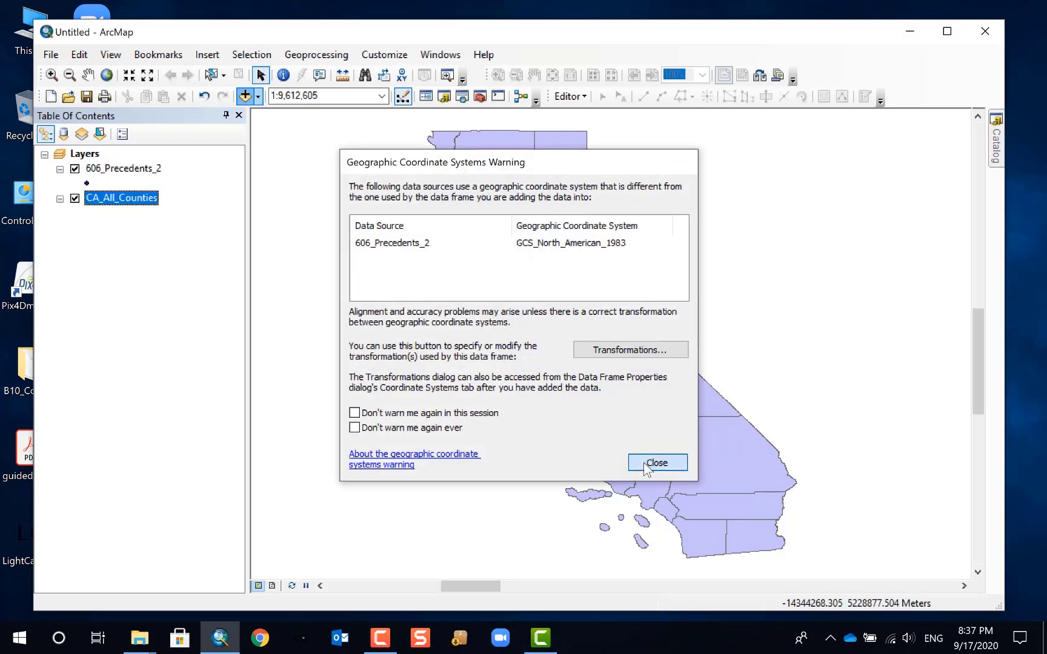
left_click(657, 463)
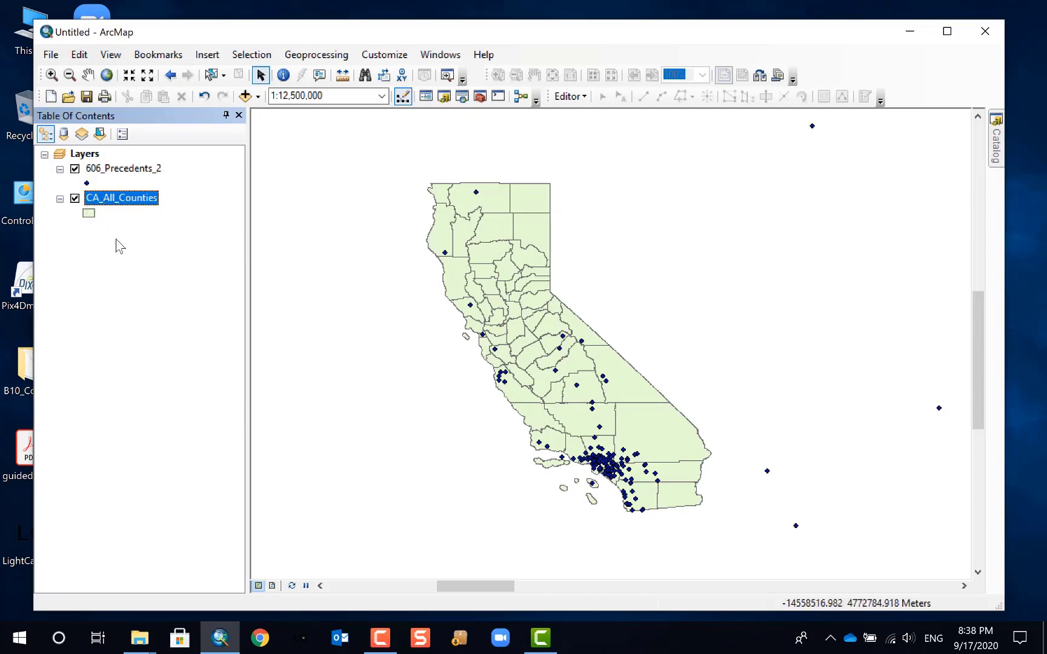
Step: Change the 606_Precedents_2 point symbol to a pink Circle 1 marker with size 12
left_click(88, 183)
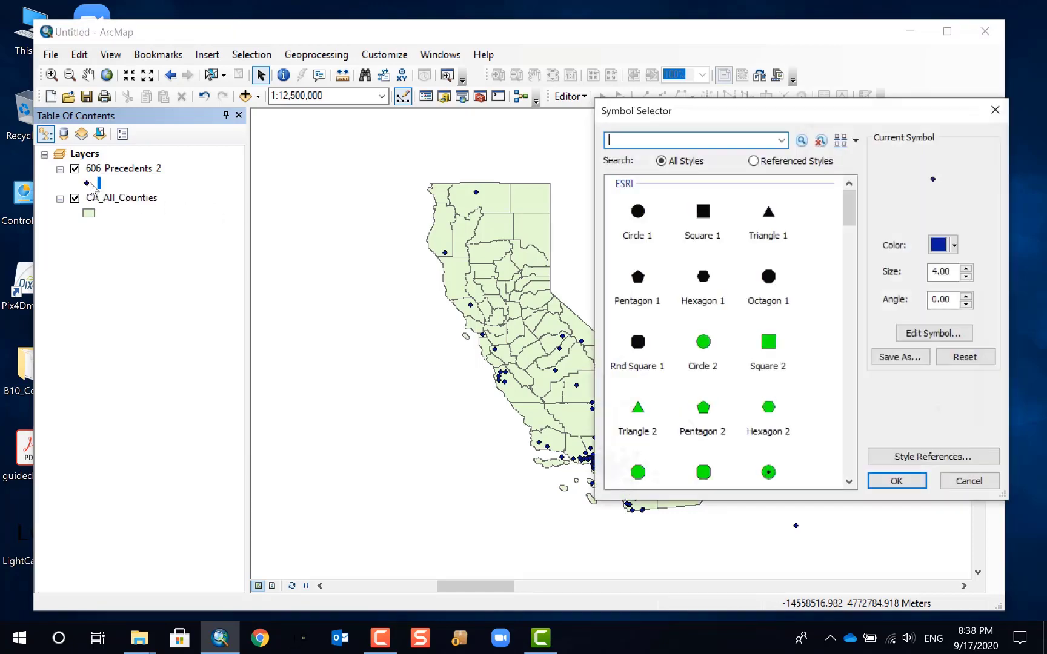
left_click_drag(838, 117, 613, 138)
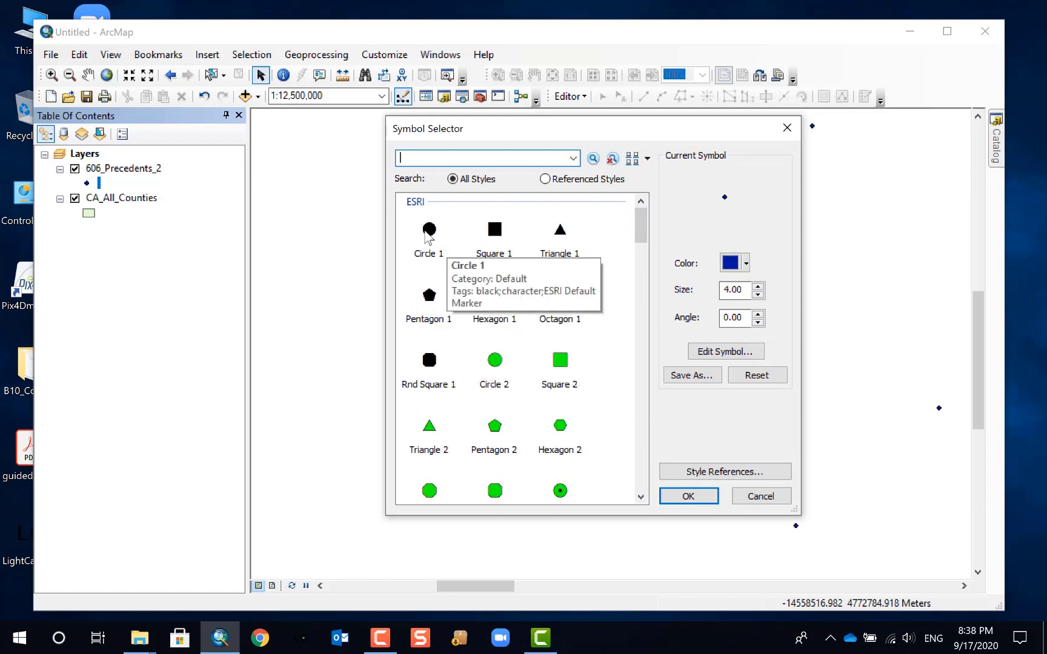
left_click(429, 234)
left_click(745, 263)
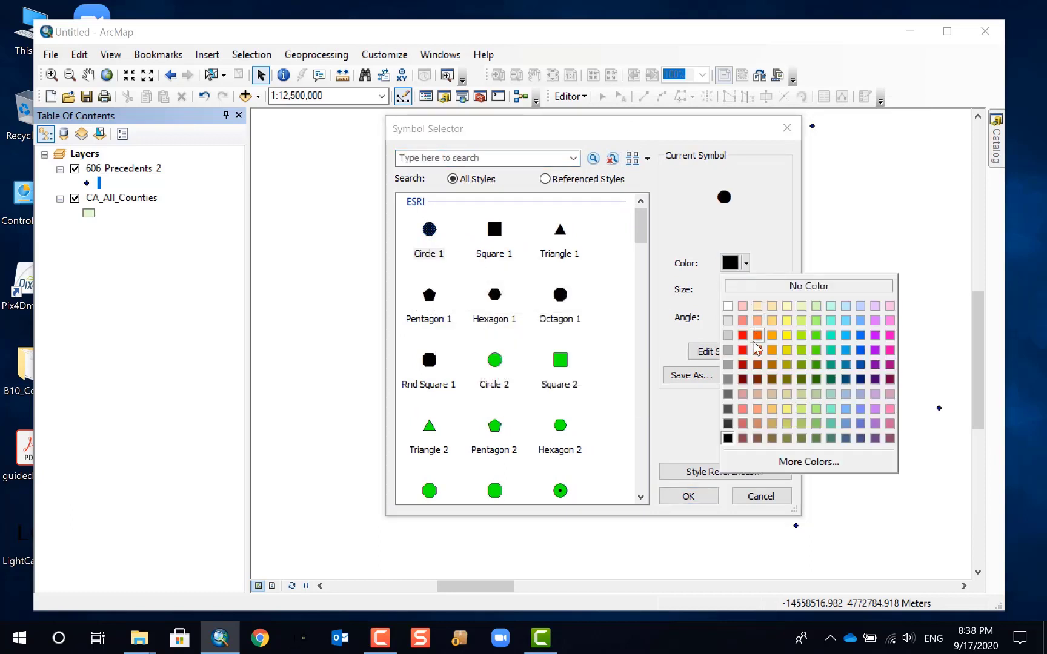
left_click(889, 321)
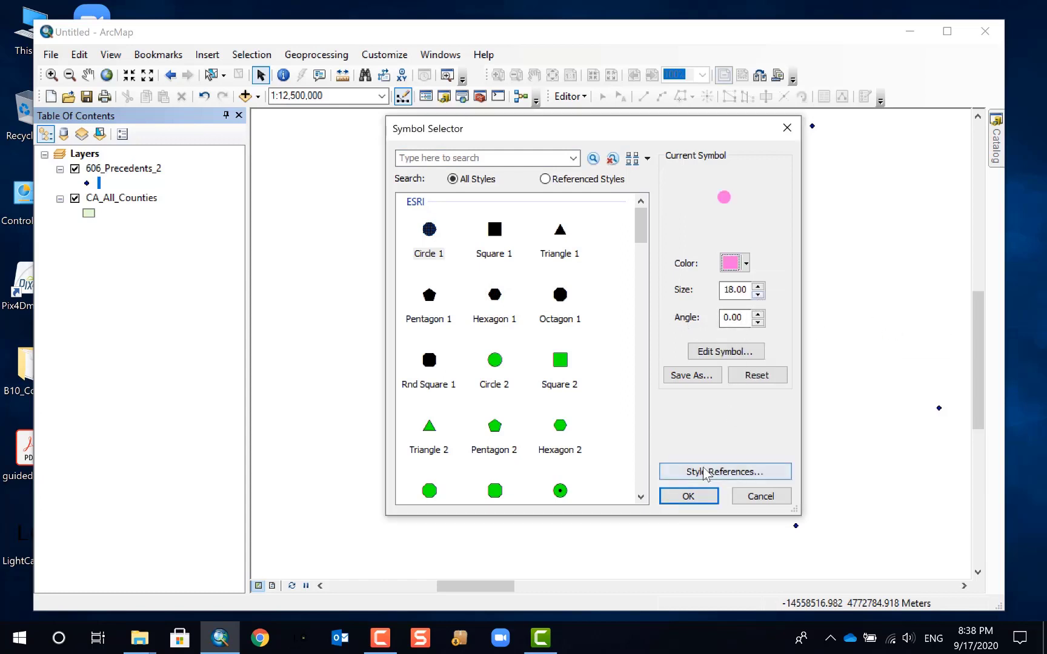
left_click_drag(733, 290, 676, 281)
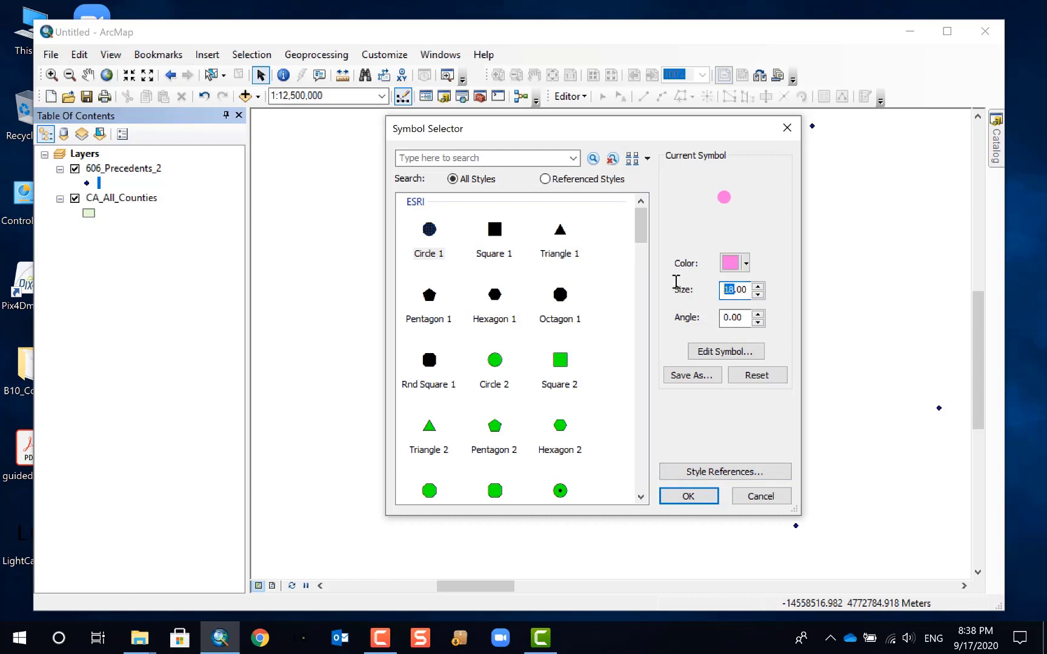
type("12")
left_click(688, 496)
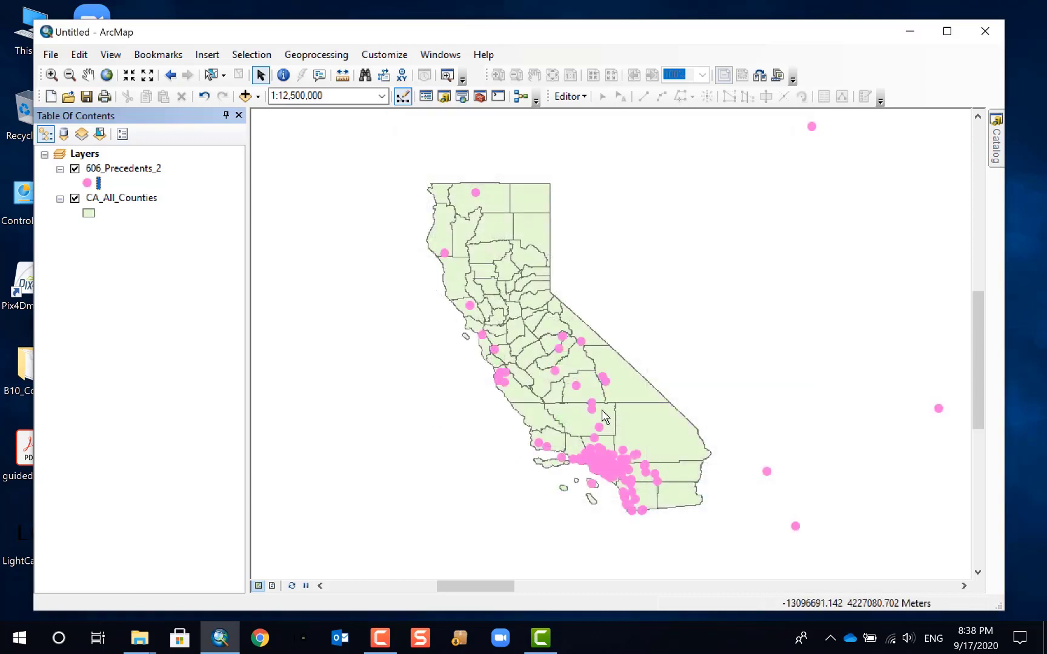
Step: Set the 606_Precedents_2 marker size to 8
double_click(88, 184)
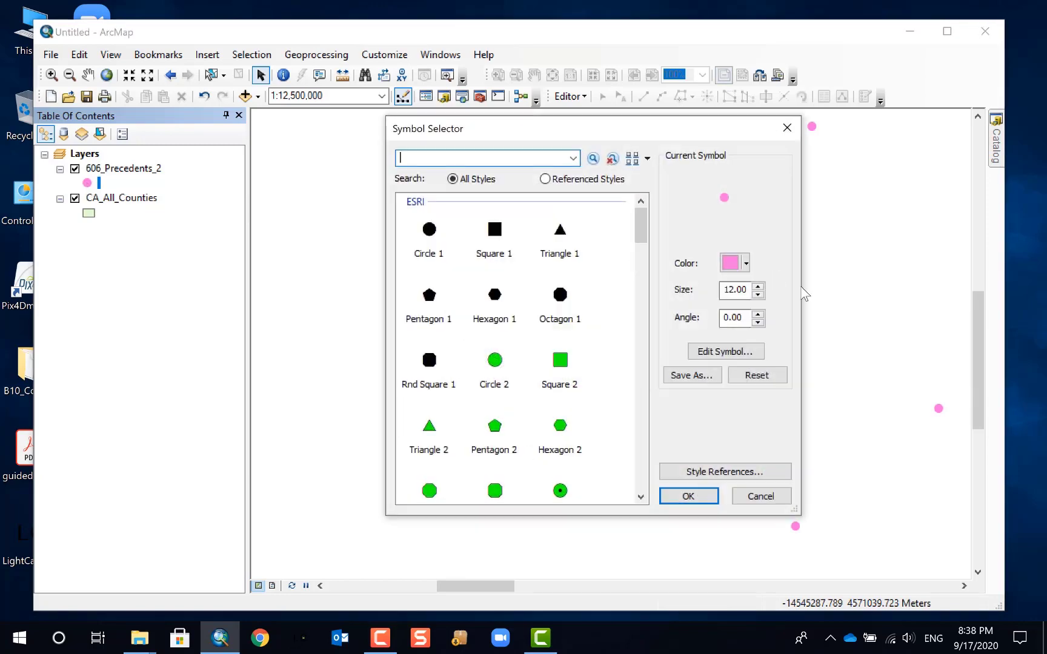
left_click(740, 263)
left_click(720, 267)
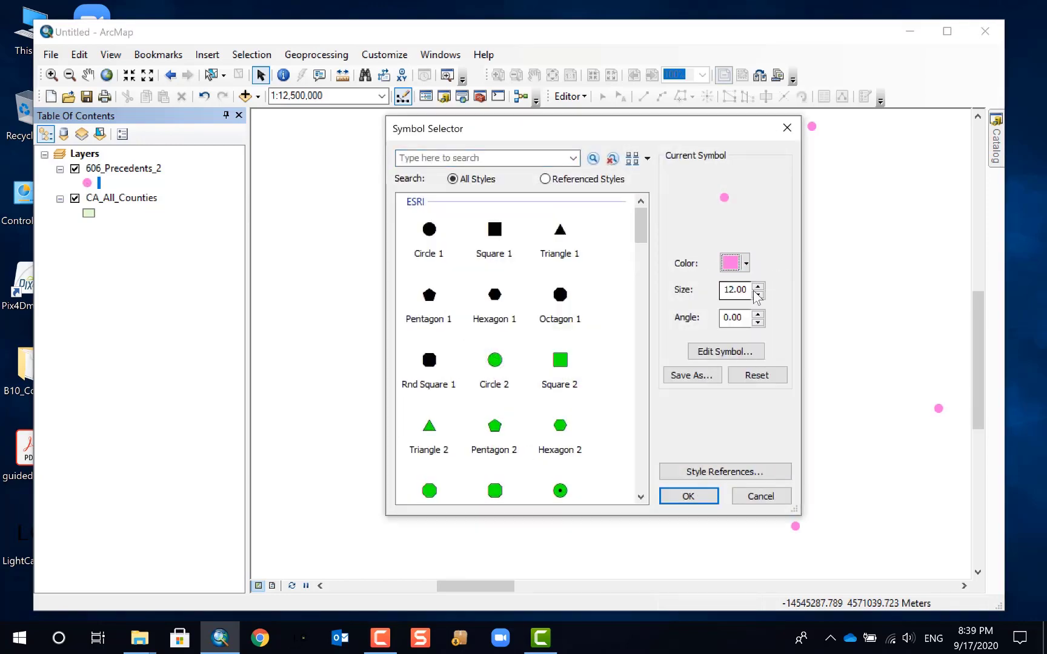
left_click_drag(731, 289, 703, 288)
type("8")
left_click(688, 496)
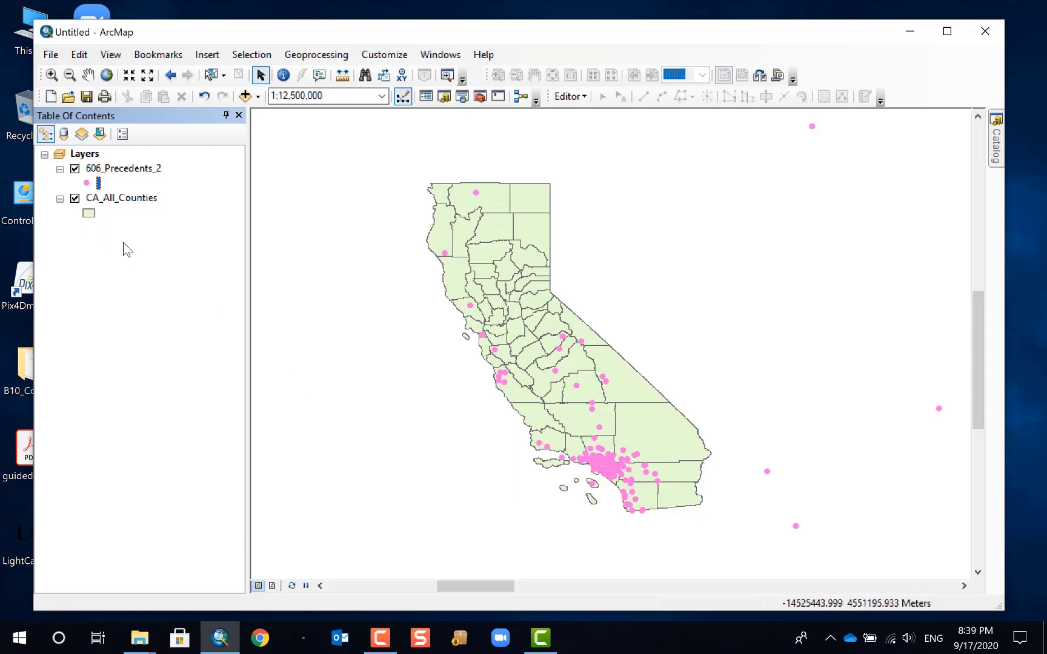
Step: Set the CA_All_Counties fill to no color and label the county features
double_click(88, 213)
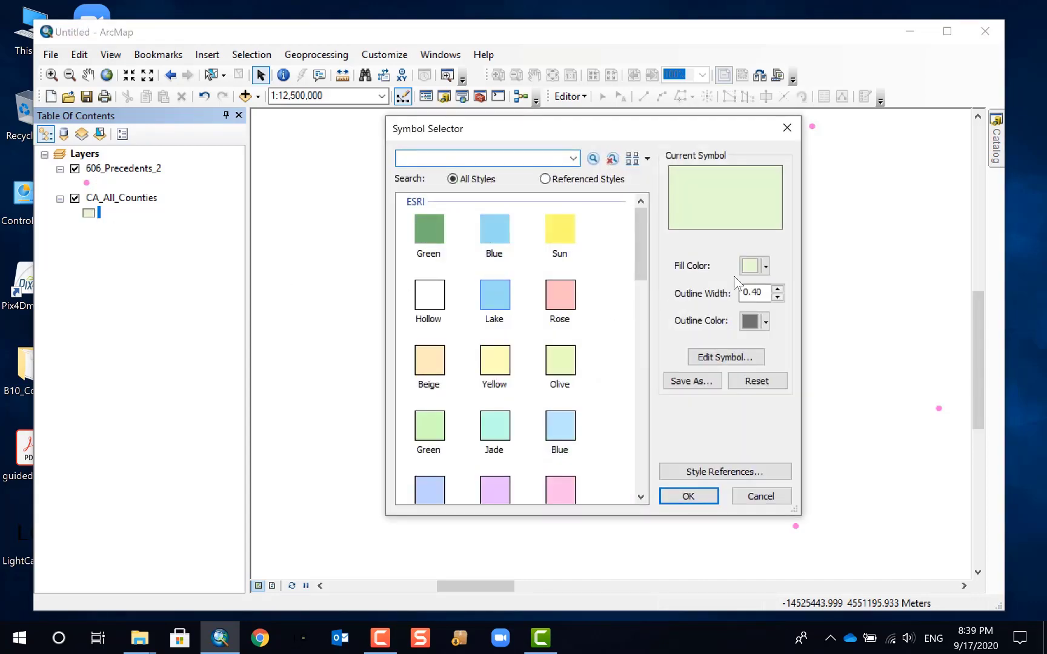
left_click(751, 266)
left_click(796, 288)
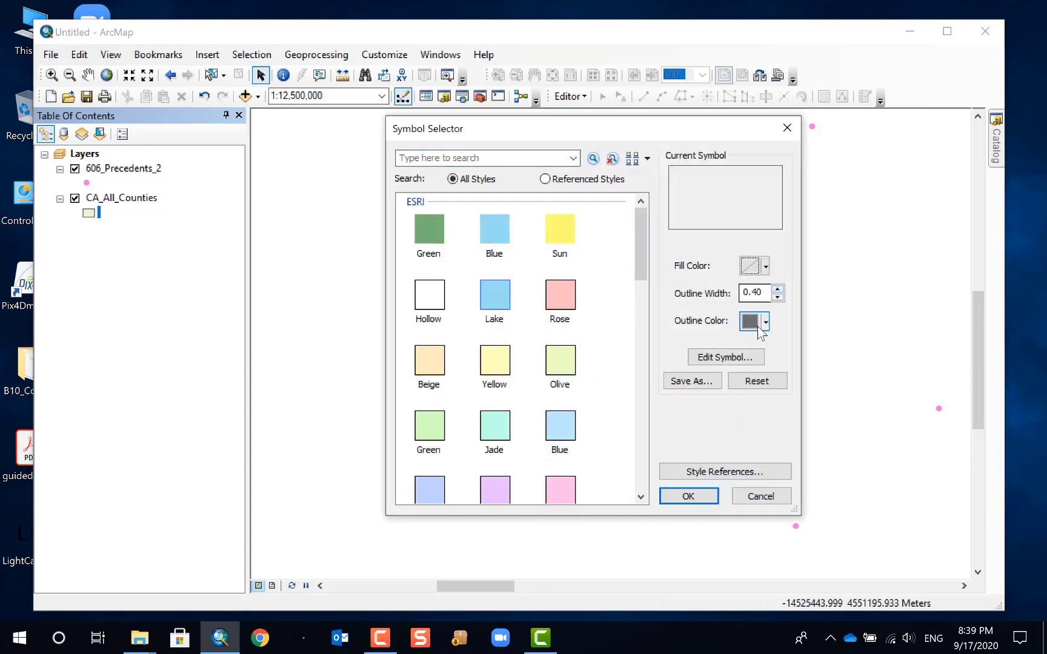
left_click(684, 495)
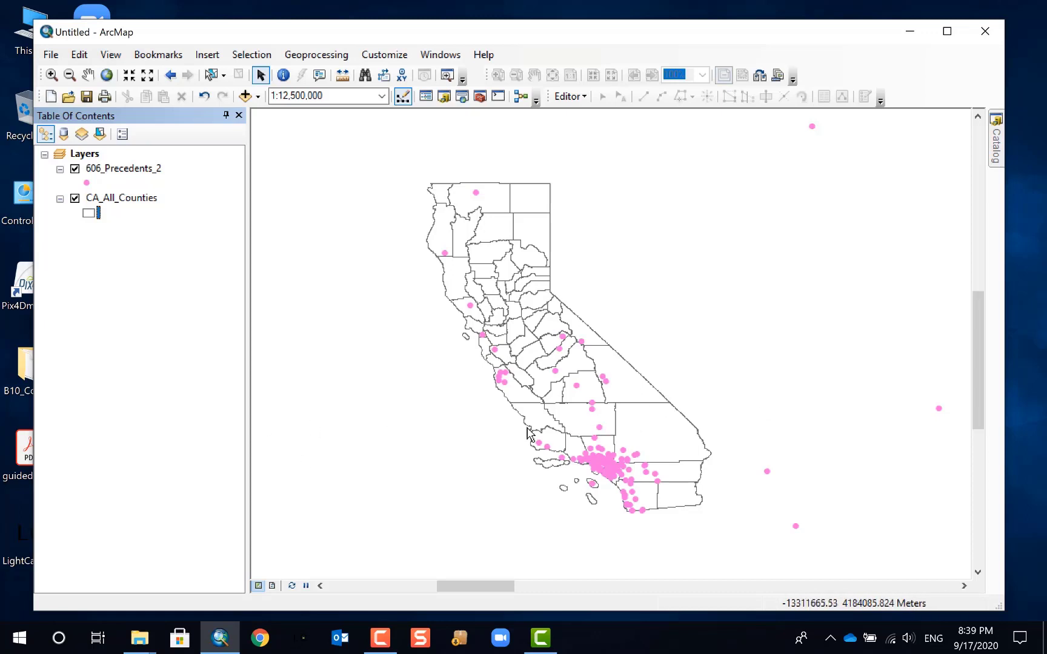
right_click(133, 202)
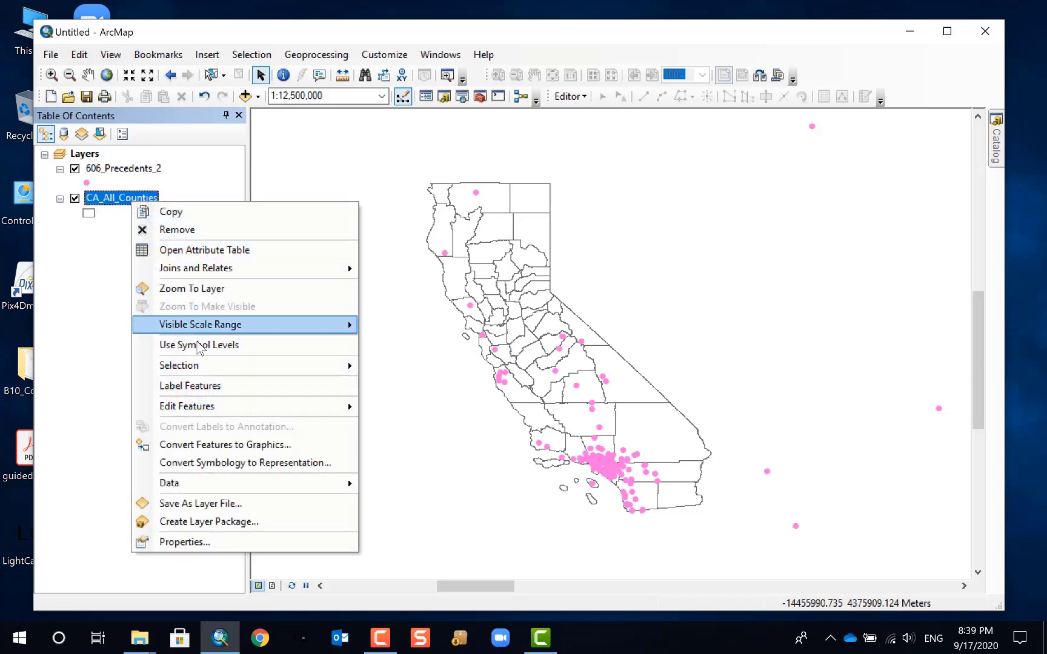
left_click(184, 394)
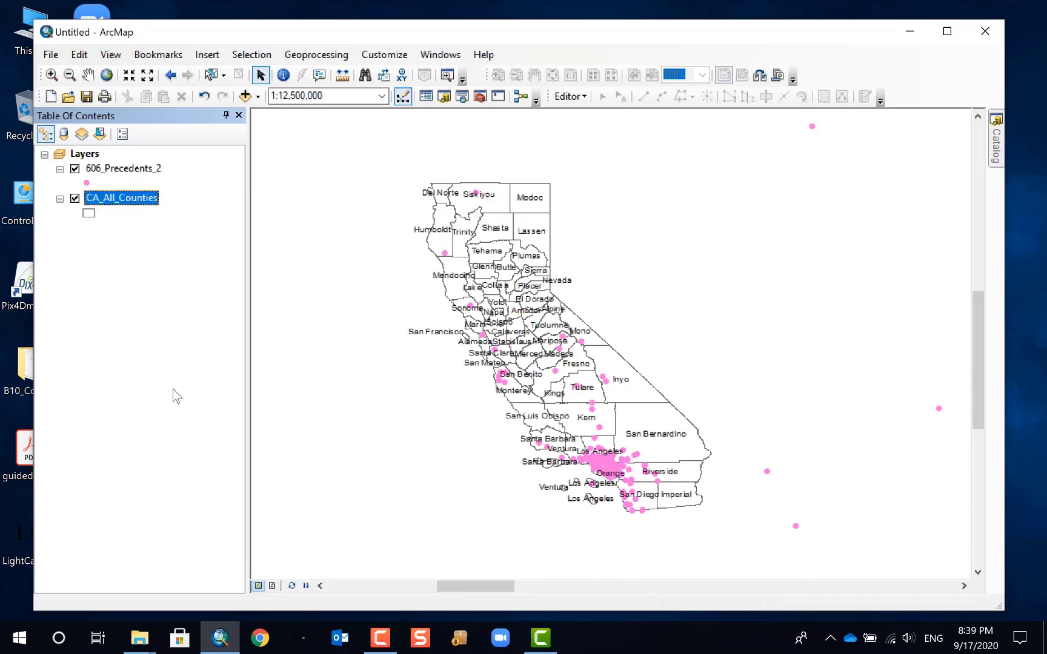
Step: Set the 606_Precedents_2 marker size to 5
left_click(87, 182)
left_click(726, 289)
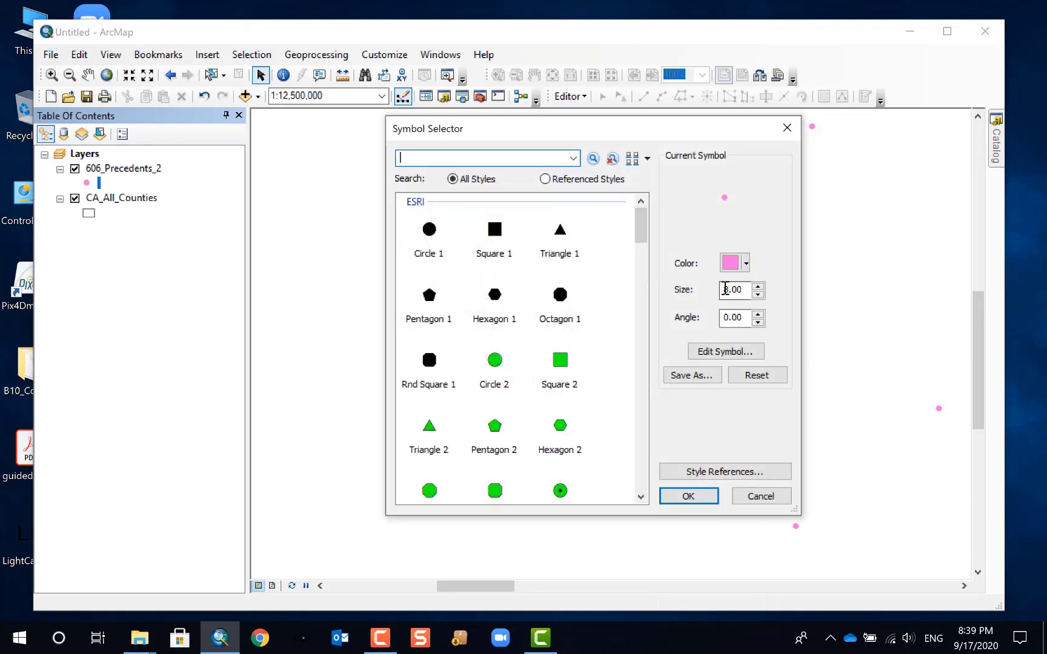
type("5")
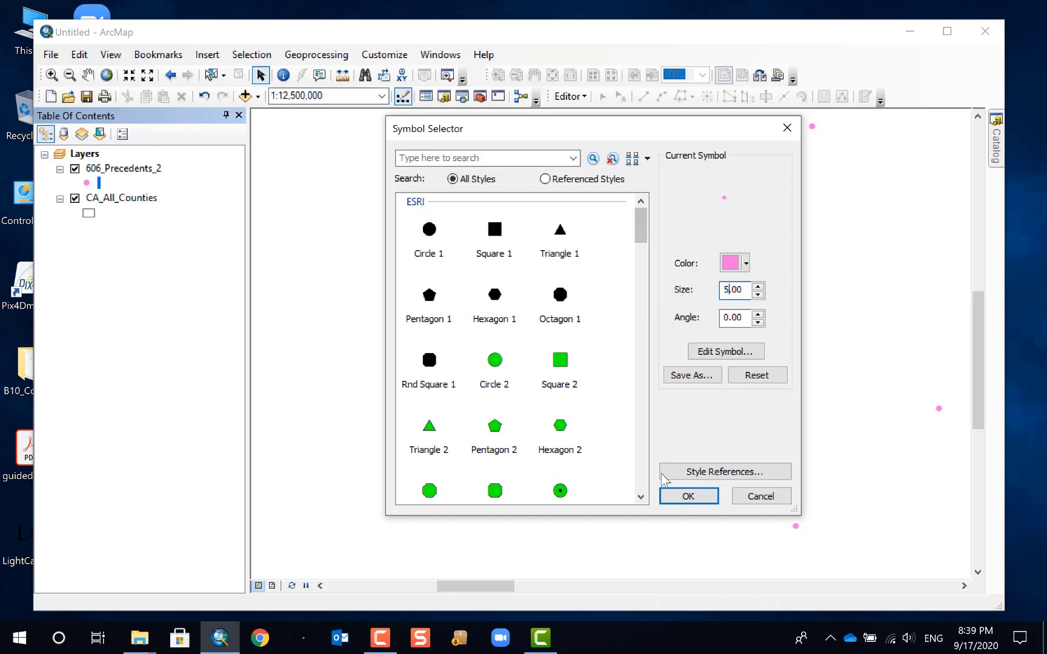
left_click(688, 496)
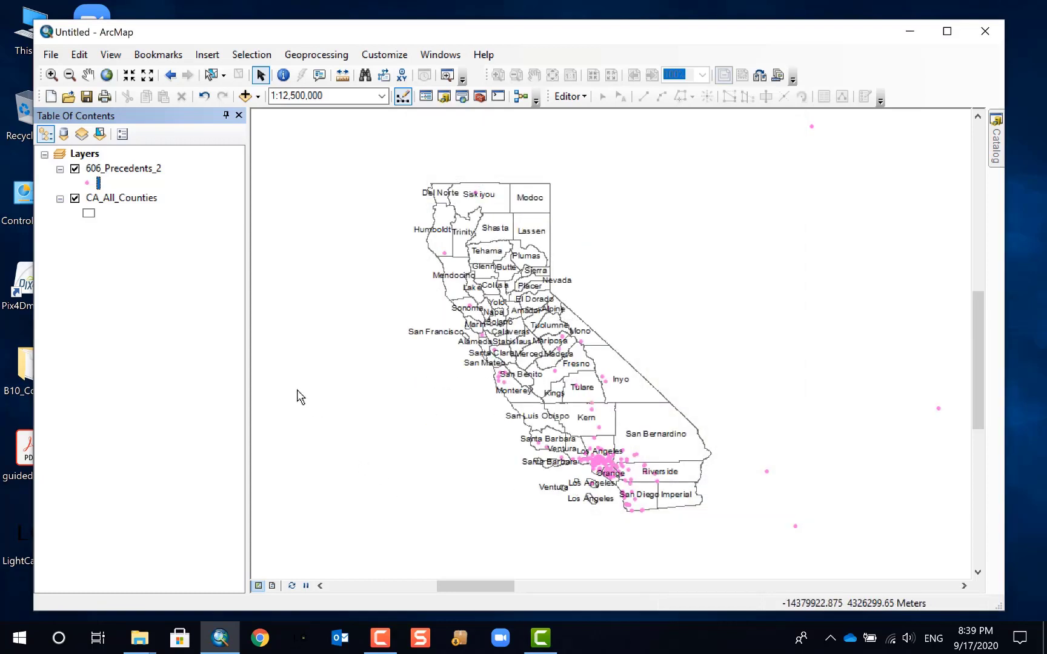
Step: Set the credits in the 606_Precedents_2 layer properties to "6111L Studio"
left_click(51, 74)
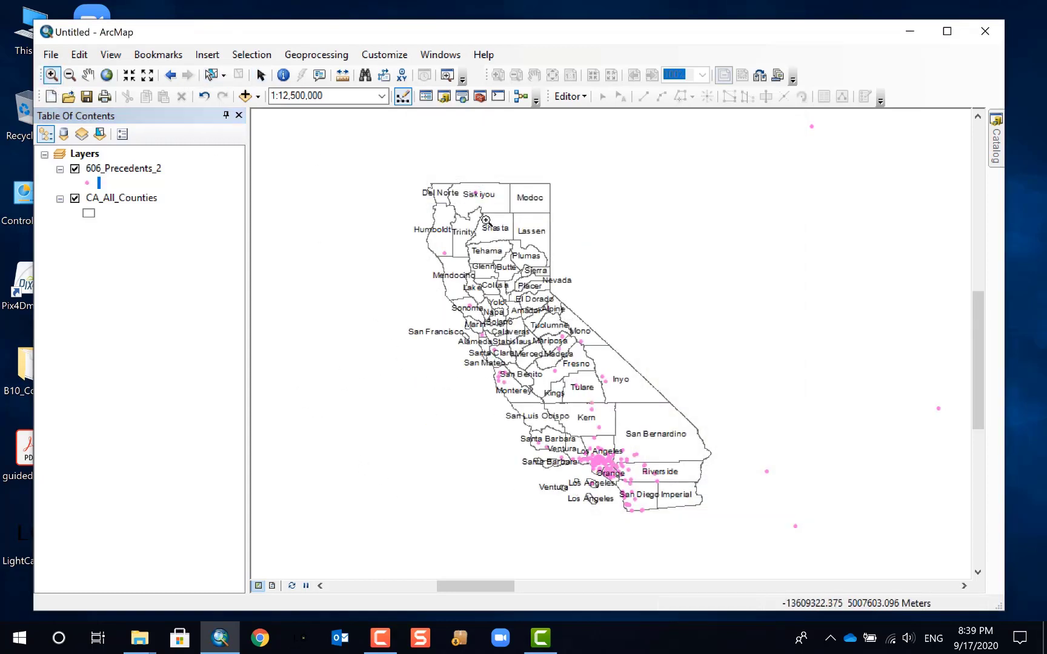
left_click_drag(403, 165, 743, 526)
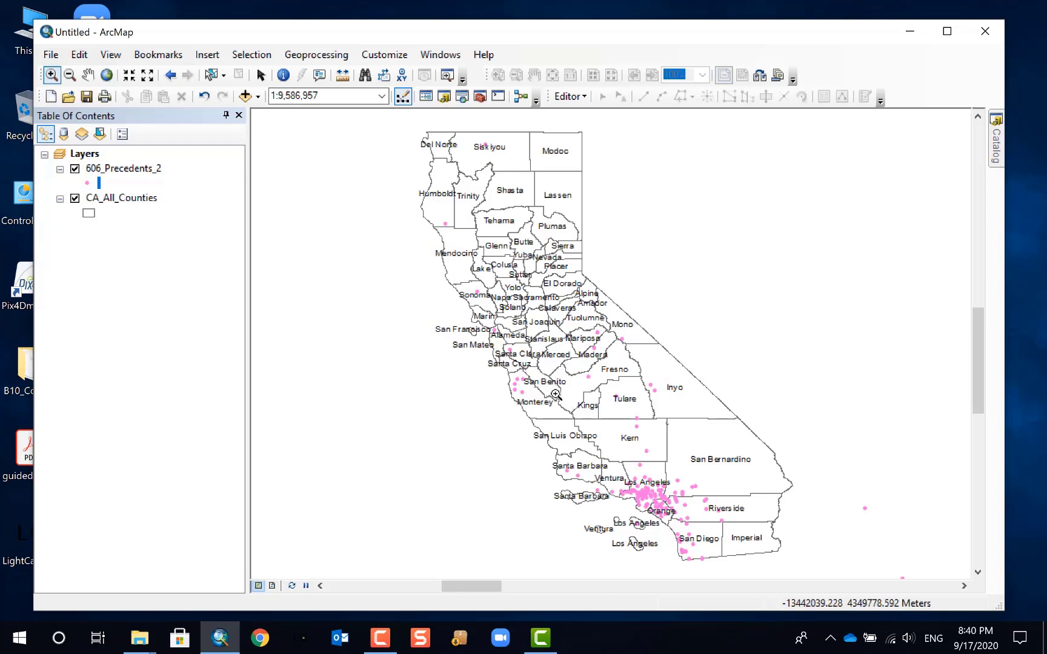
right_click(135, 172)
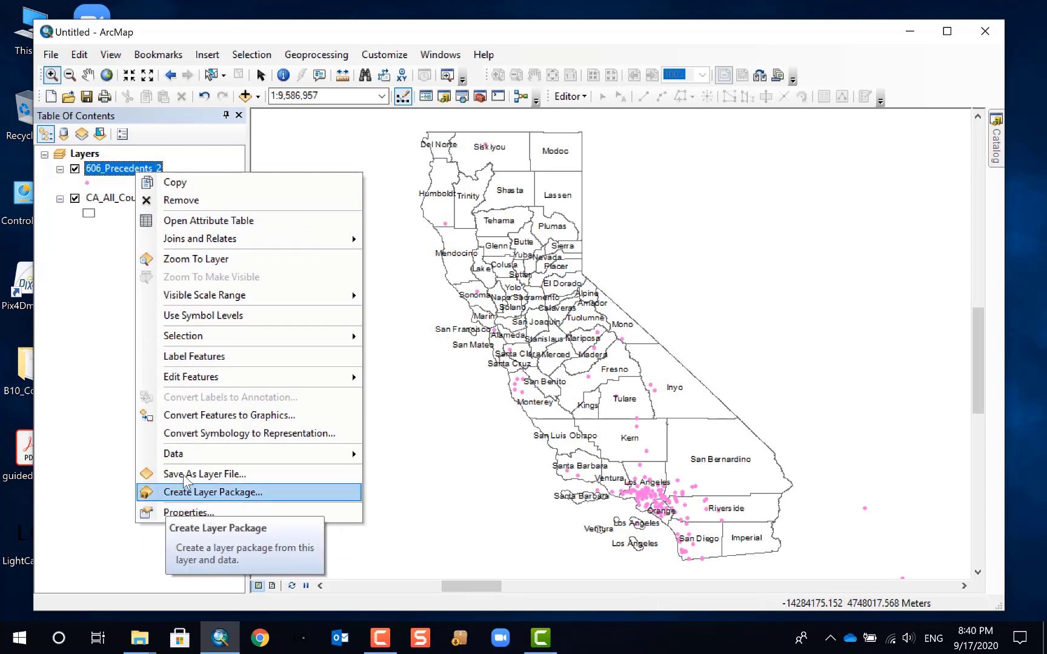
left_click(193, 512)
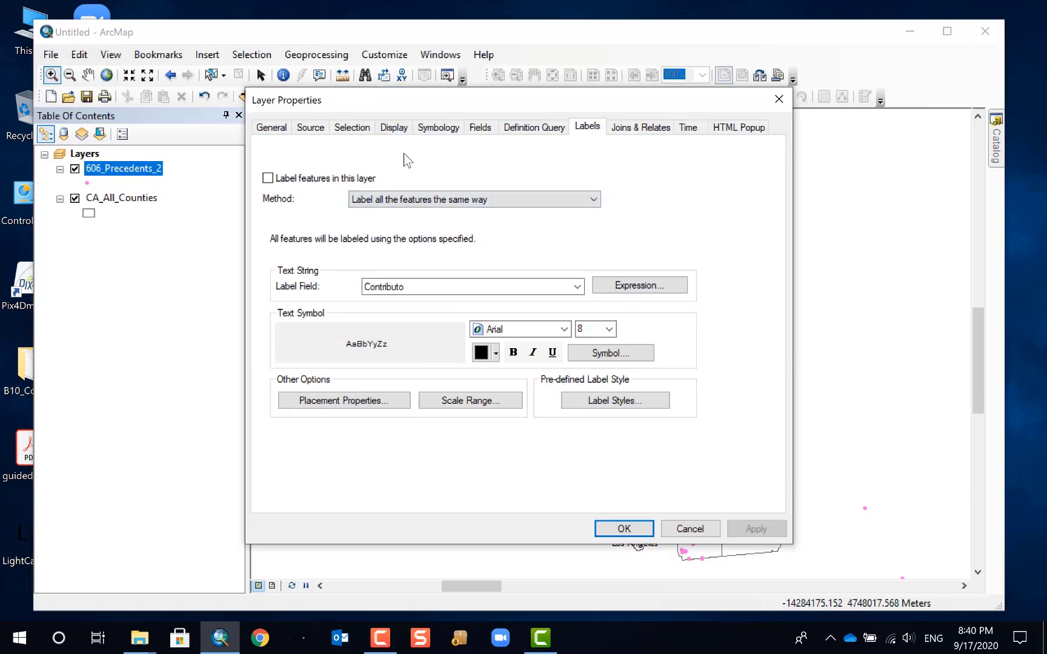
left_click(271, 127)
left_click(427, 225)
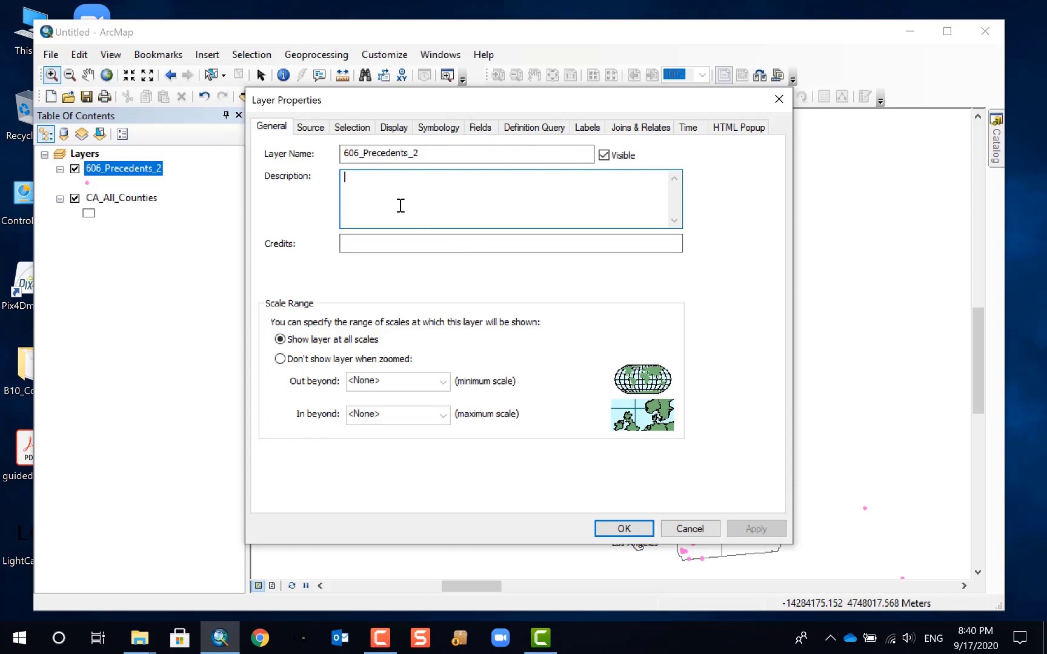
left_click(376, 244)
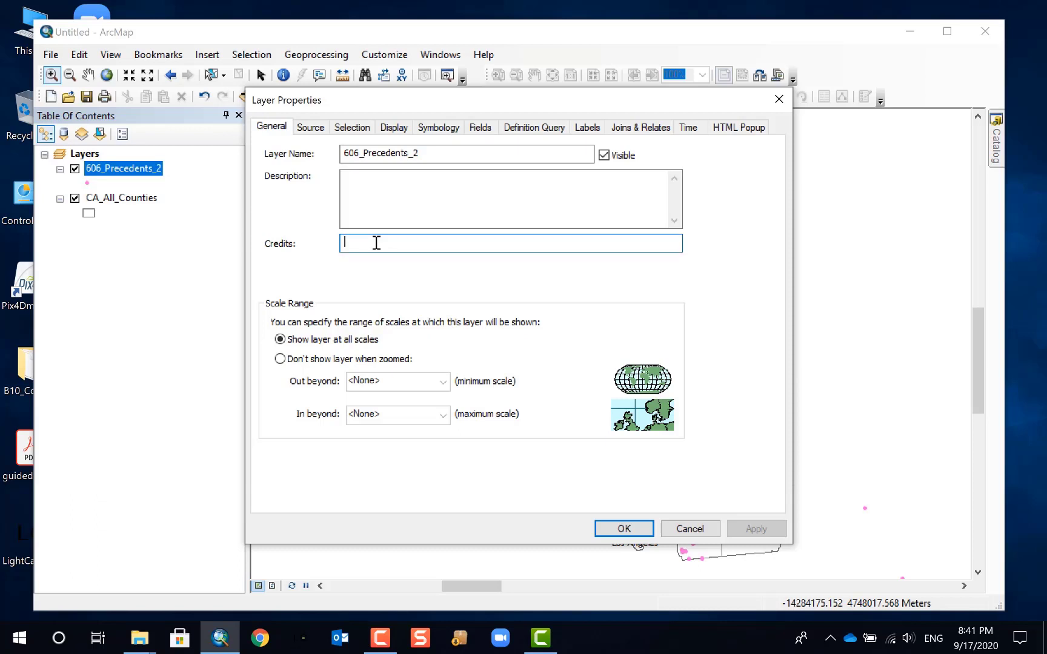
type("6111L Studio")
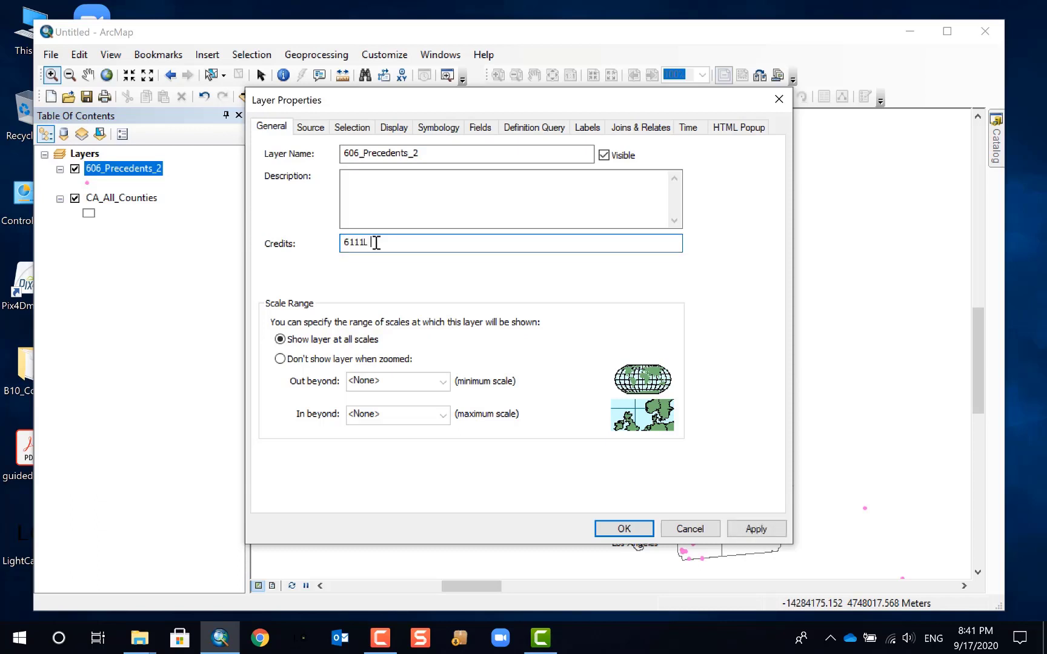
Step: Describe the layer as "This layer contains the precedent data base and the locations of the previous 606 project." and apply the properties
left_click(403, 208)
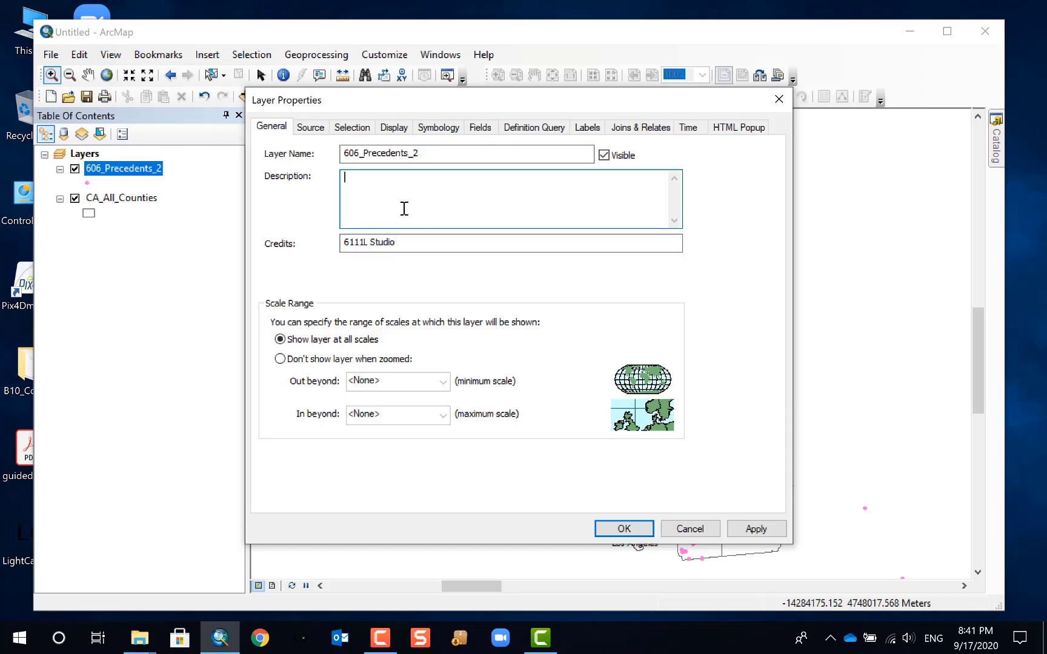
type("This layer contains the prec")
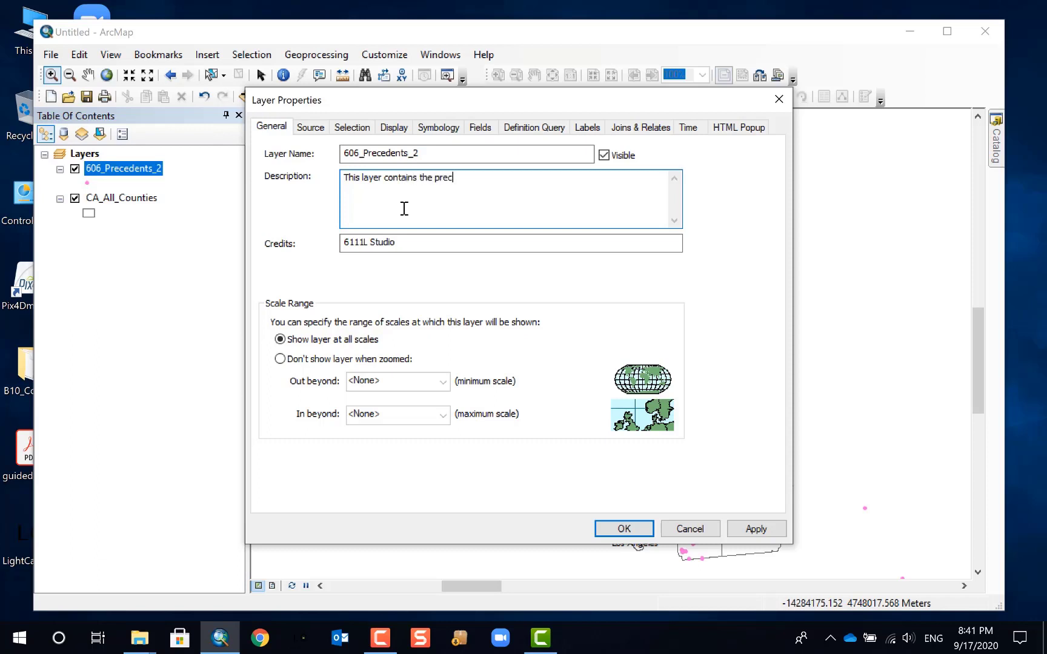
type("edent data base and the location of")
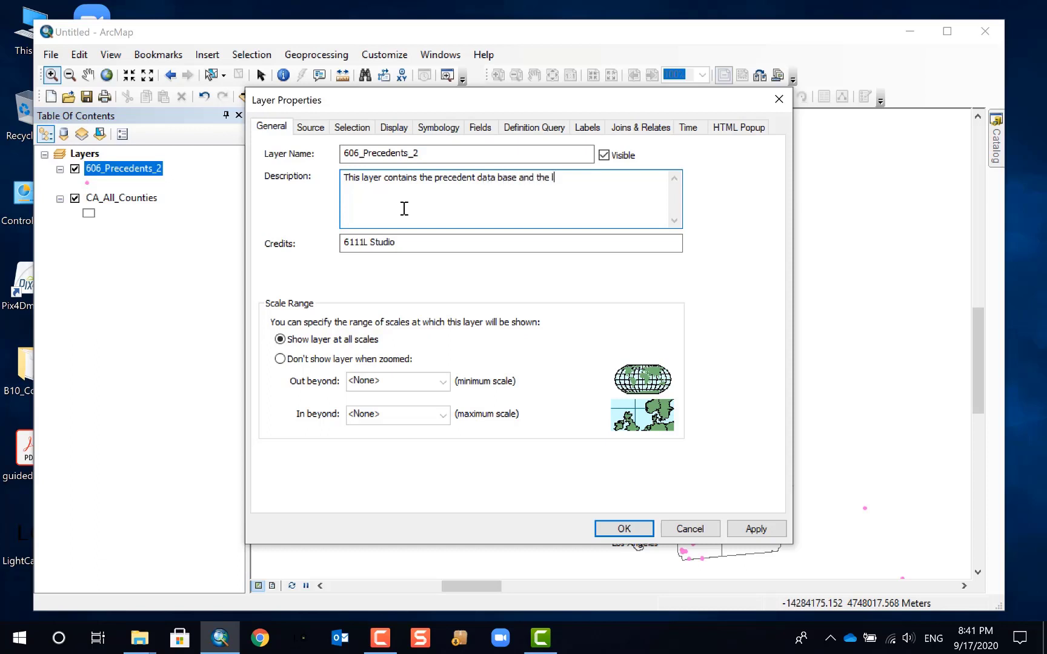
key("BackSpace")
key("BackSpace")
key("BackSpace")
type("s of the previous 606 projedc")
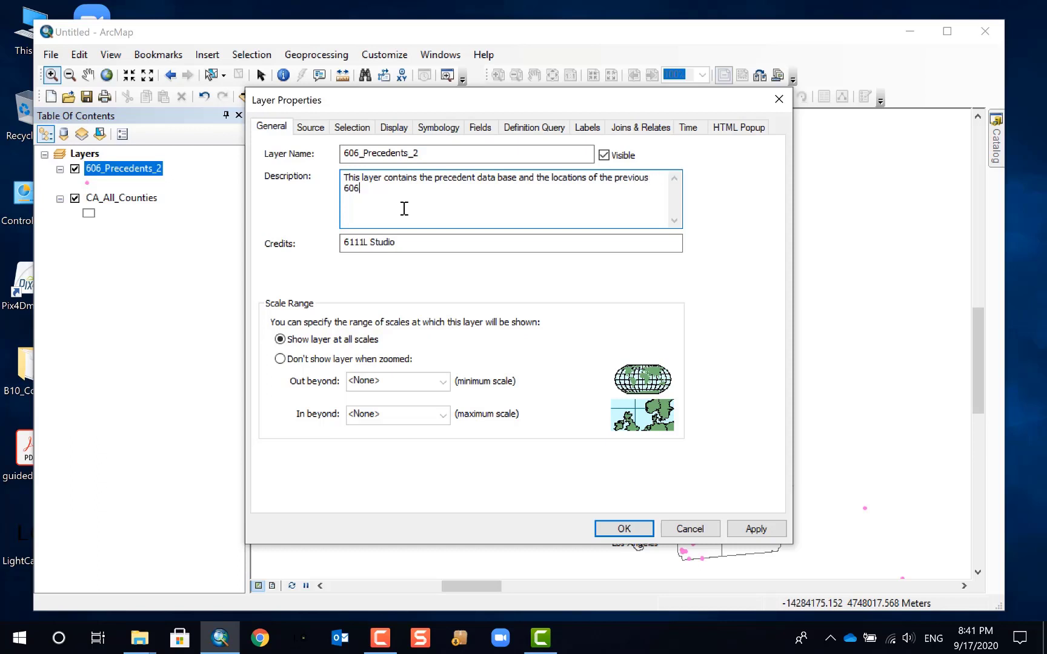
key("BackSpace")
key("BackSpace")
type("ct.")
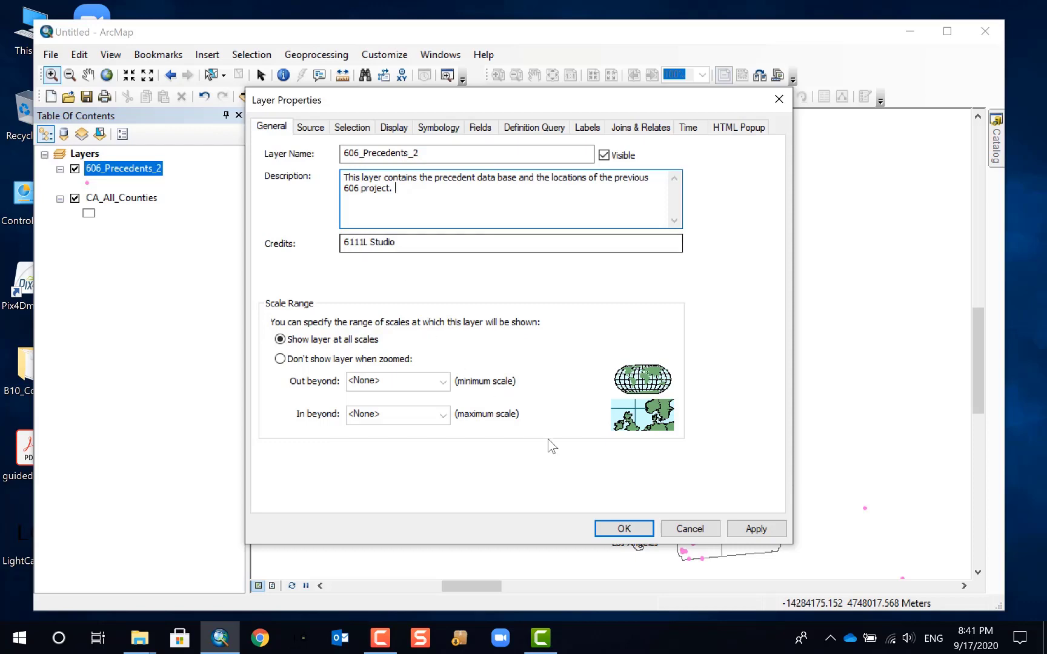
left_click(624, 529)
Step: Set the description in the CA_All_Counties layer properties to "Counties boundaries for California."
left_click(112, 200)
right_click(112, 201)
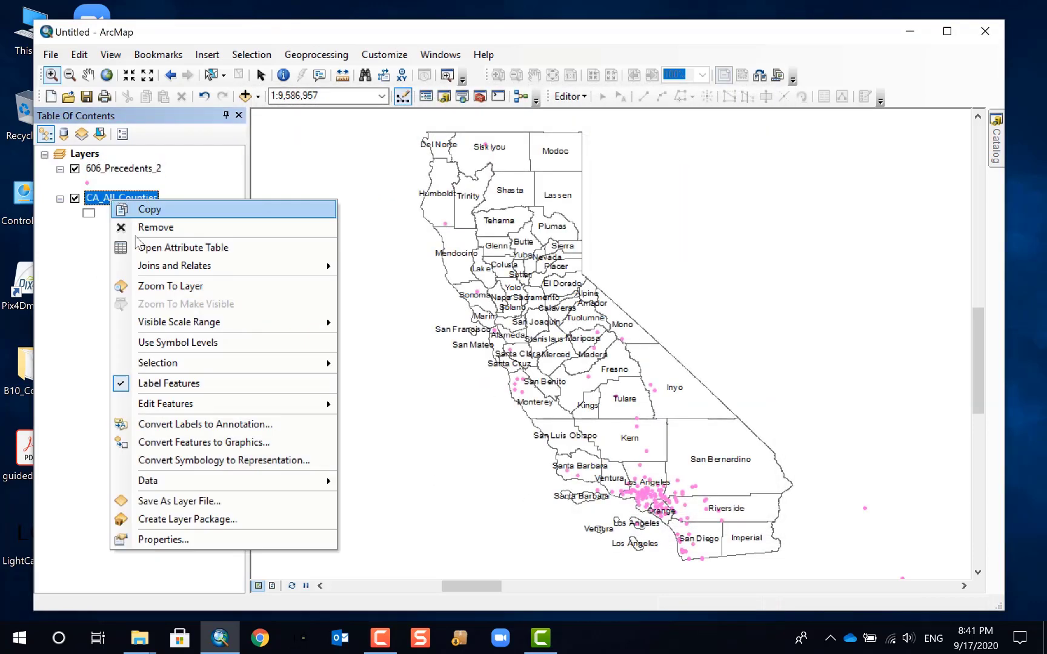
left_click(182, 543)
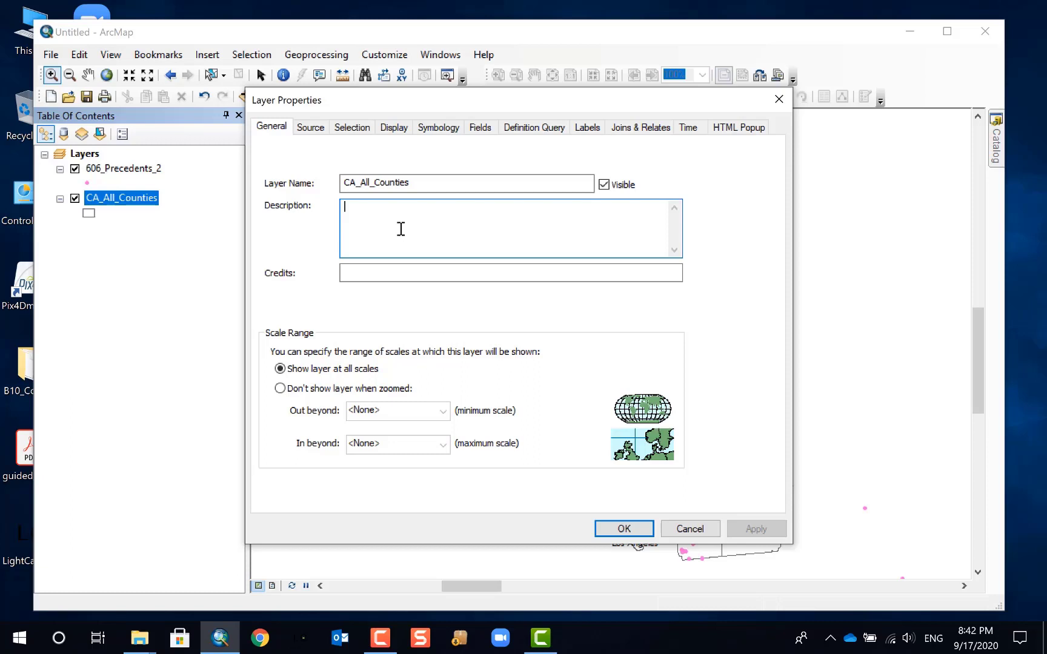
type("Counties b")
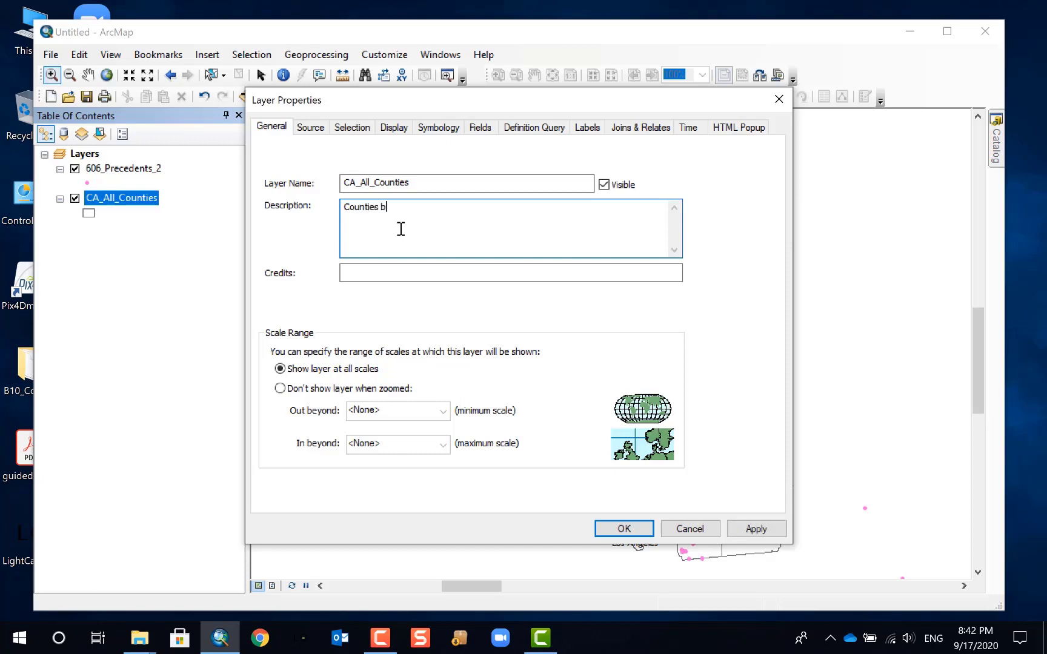
type("oundaries for California.")
Step: Set the CA_All_Counties layer credits to "Download from California State GIS" and apply the properties
left_click(409, 268)
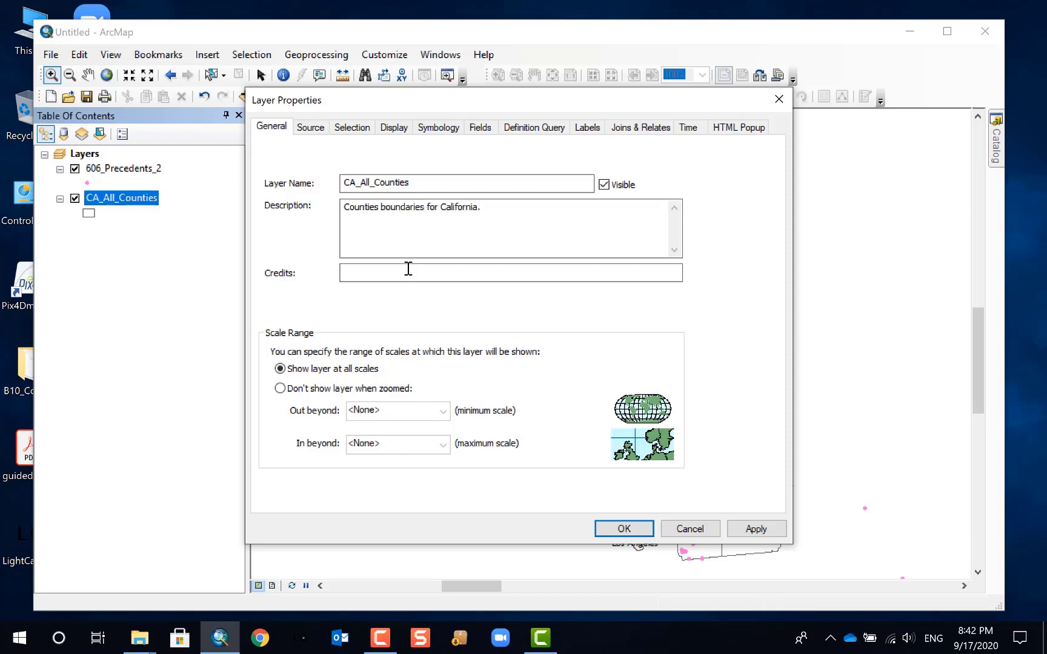
type("Doan")
key("BackSpace")
key("BackSpace")
key("BackSpace")
key("BackSpace")
type("Download ")
type("from public dat")
key("BackSpace")
key("BackSpace")
key("BackSpace")
key("BackSpace")
key("BackSpace")
key("BackSpace")
key("BackSpace")
key("BackSpace")
key("BackSpace")
key("BackSpace")
key("BackSpace")
key("BackSpace")
key("BackSpace")
key("BackSpace")
type("rom cal")
key("BackSpace")
key("BackSpace")
key("BackSpace")
type("California d")
key("BackSpace")
type("State ")
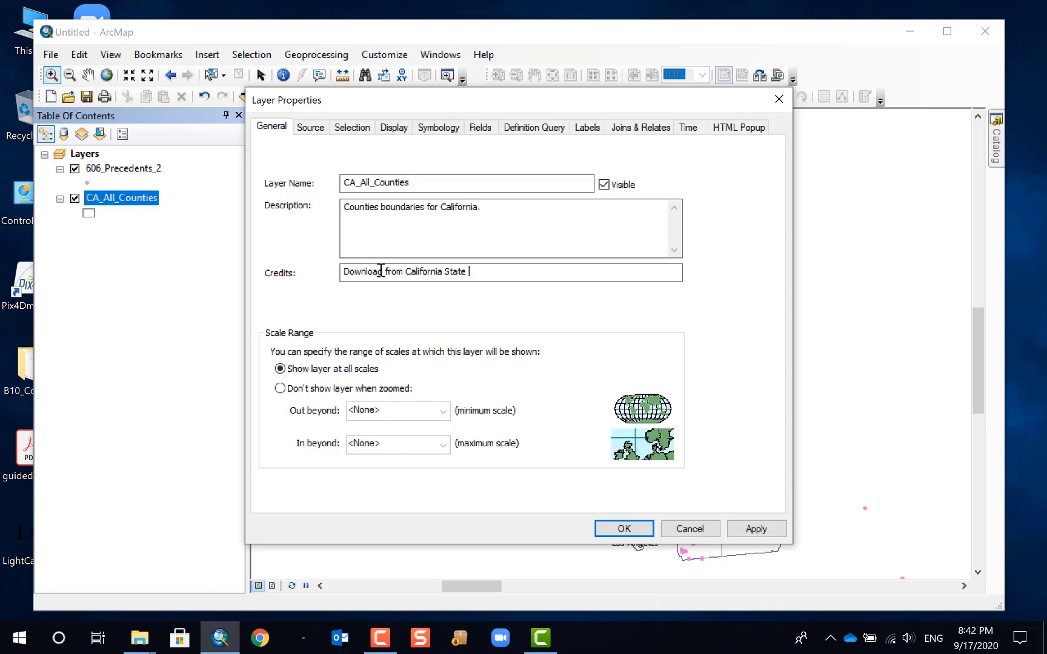
type("data.gov")
key("BackSpace")
key("BackSpace")
key("BackSpace")
key("BackSpace")
key("BackSpace")
key("BackSpace")
key("BackSpace")
key("BackSpace")
type("GIS")
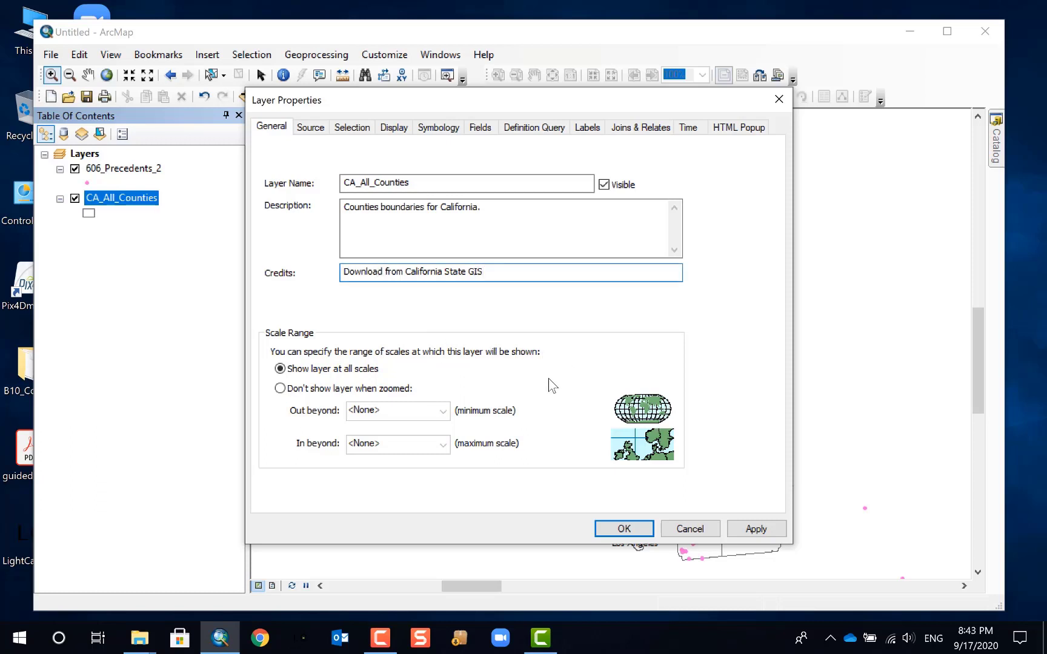
left_click(755, 529)
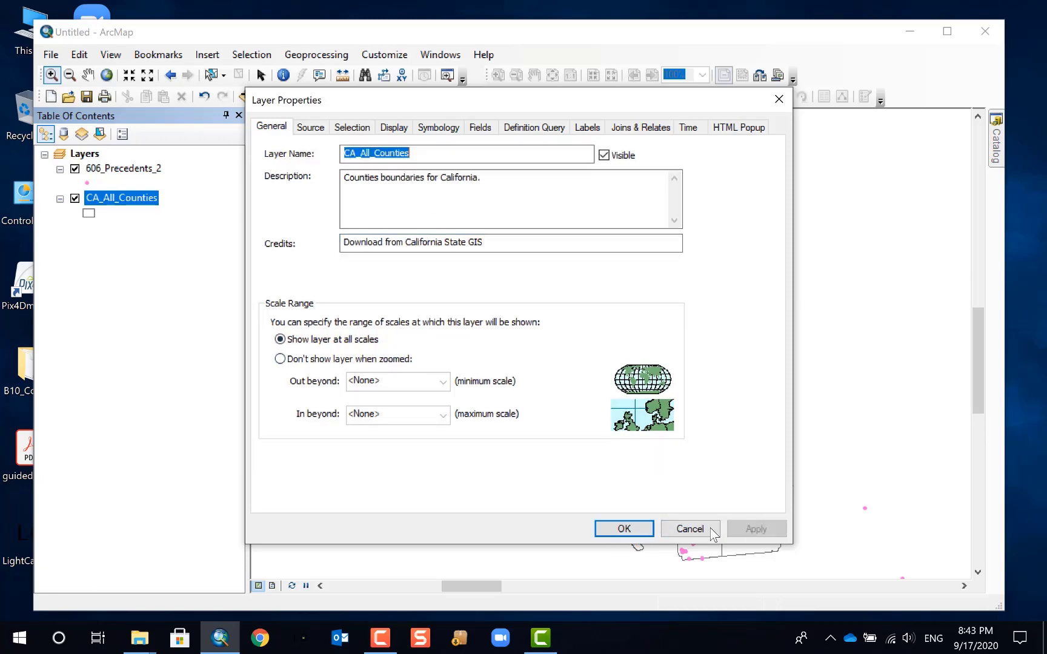
left_click(616, 529)
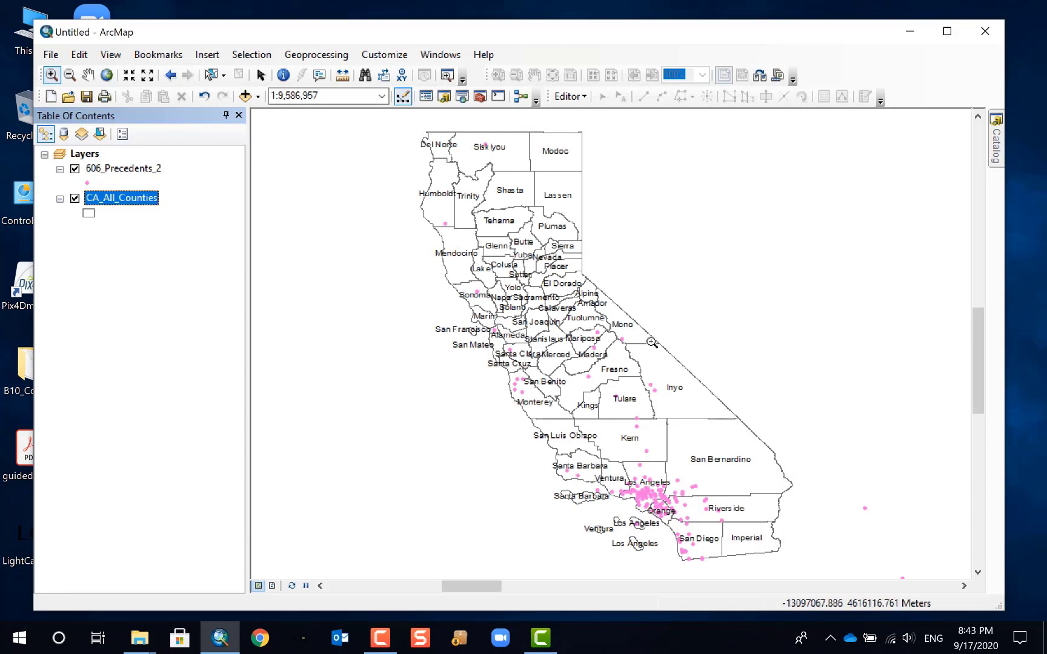
Step: Start a layer package from the 606_Precedents_2 and CA_All_Counties layers and open its item description
left_click(144, 171, "ctrl")
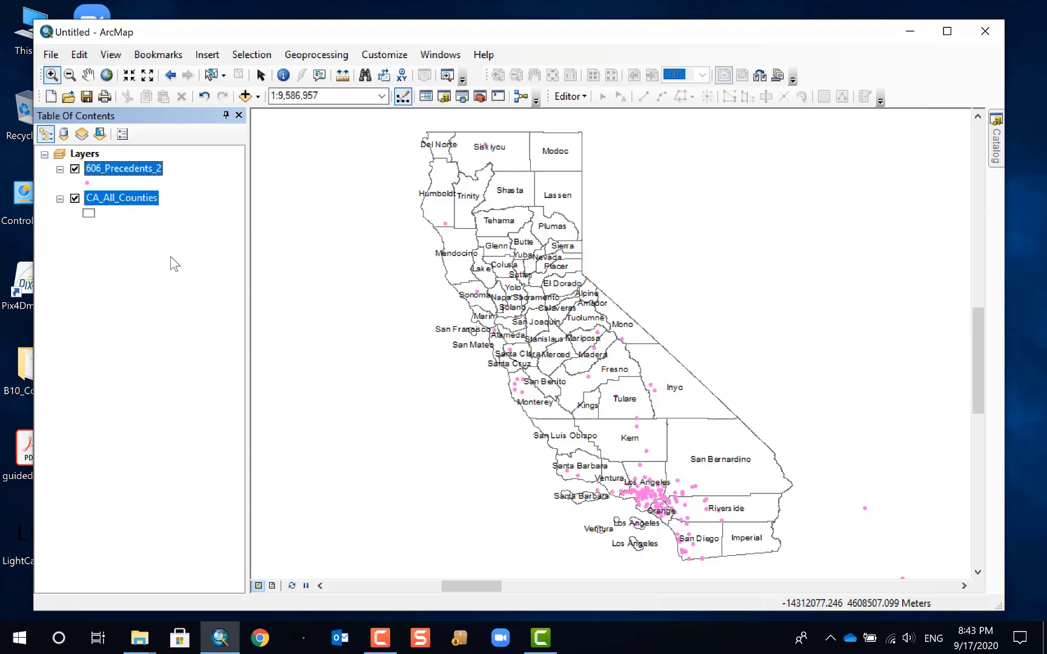
right_click(134, 195)
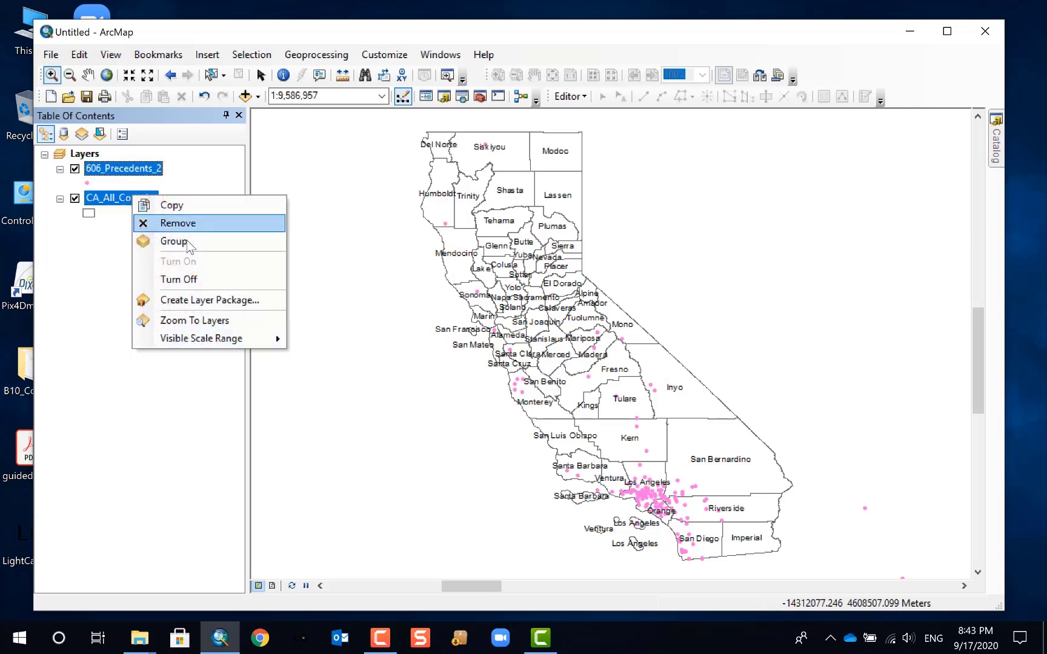
left_click(198, 300)
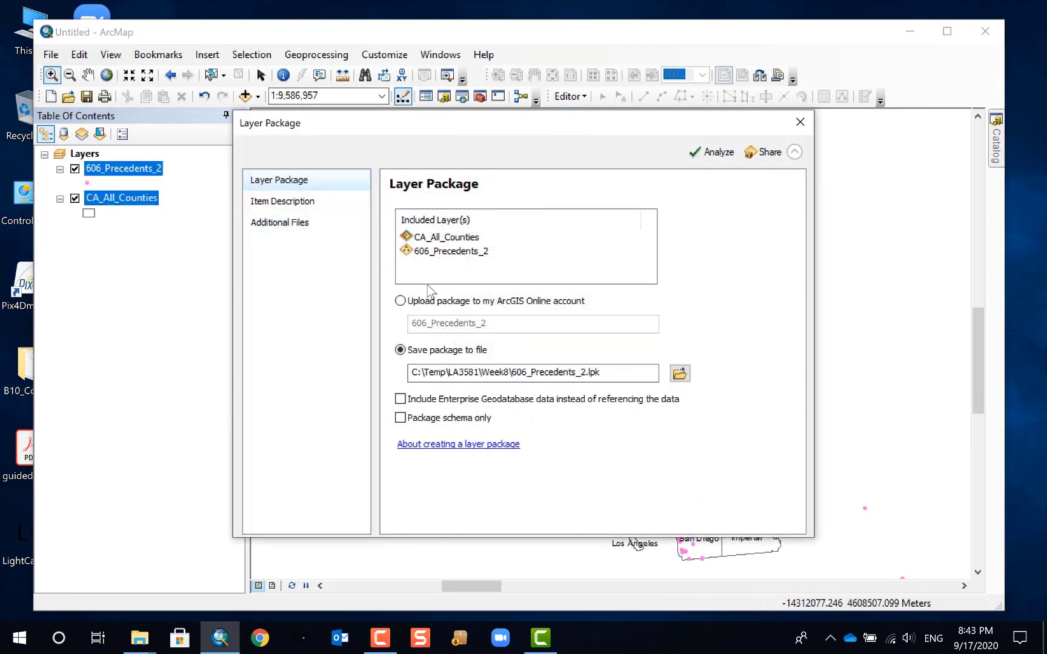
left_click(306, 202)
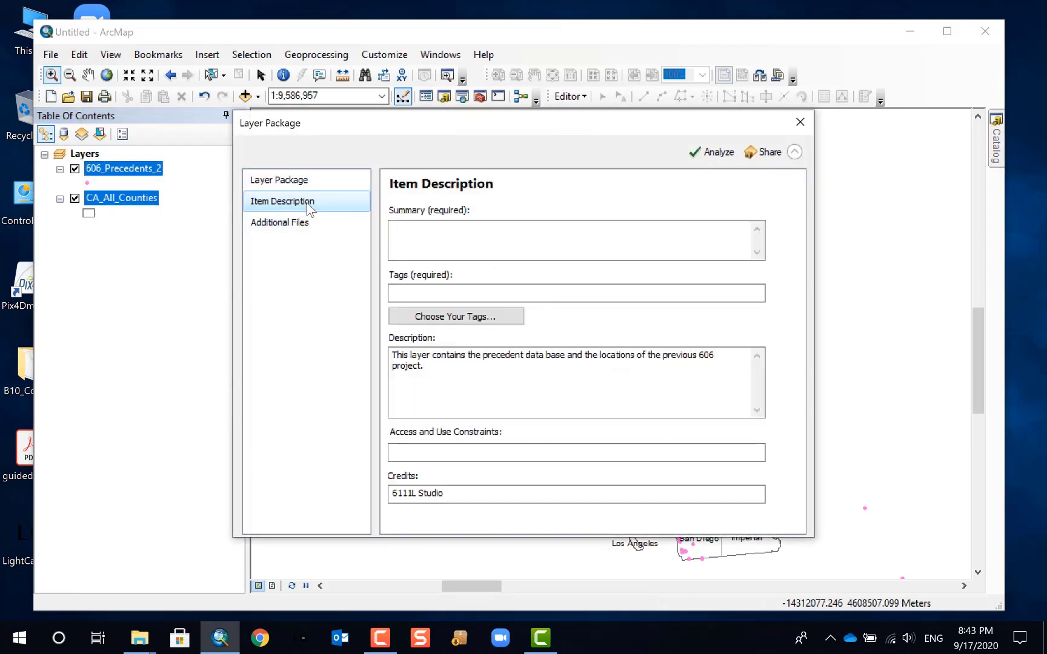
Step: Set the layer package summary to "This package contains two layers, 606 precedents and California county boundaries."
left_click(489, 250)
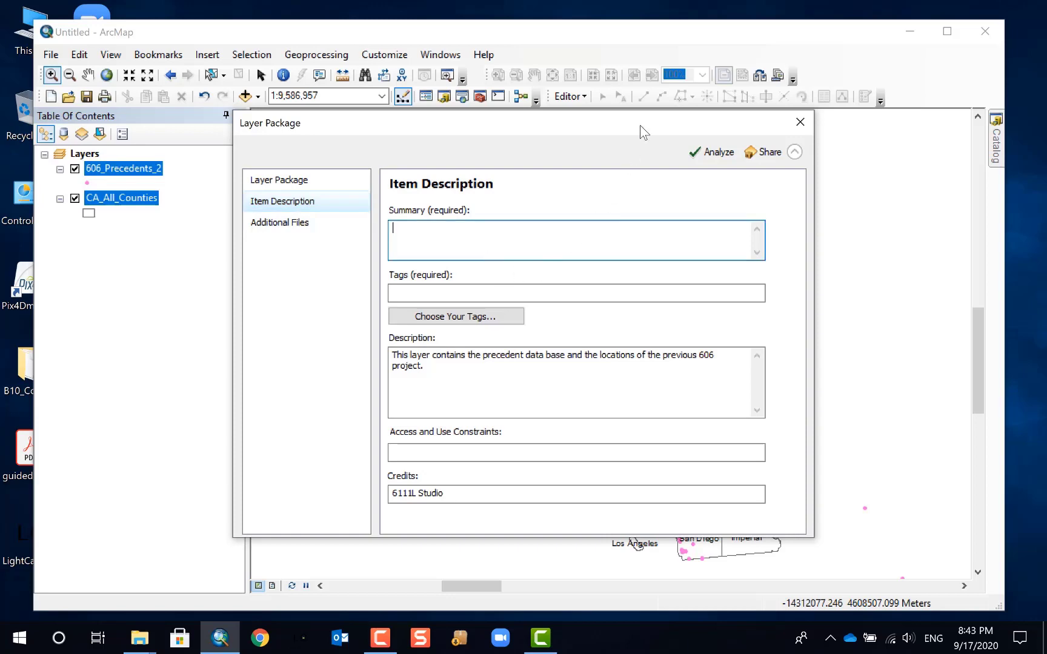
left_click_drag(607, 124, 576, 105)
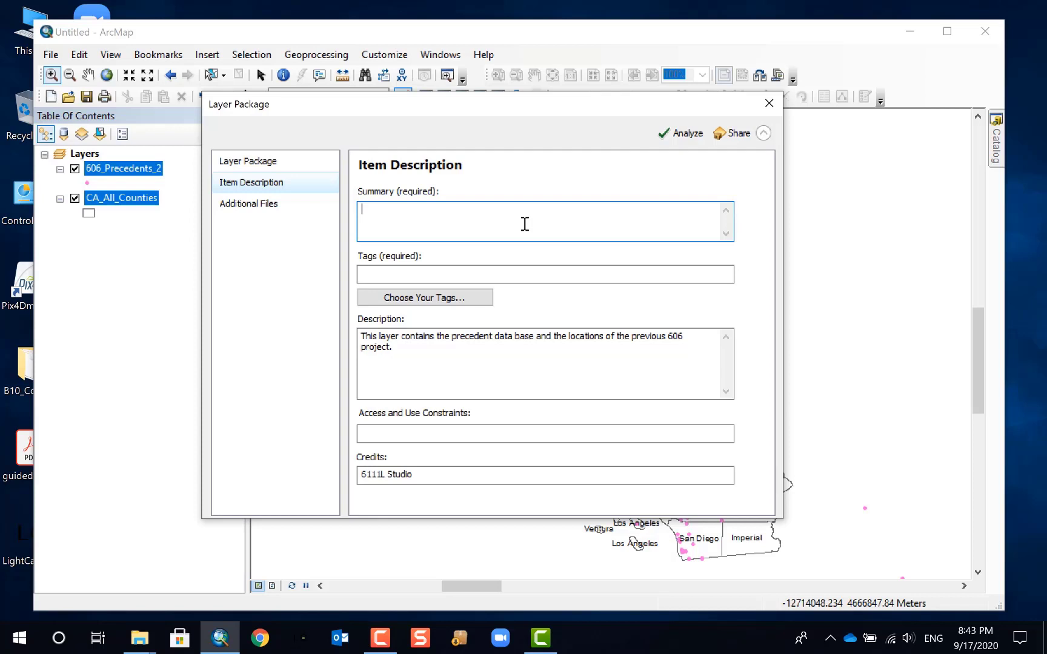
type("This ")
type("is the")
key("BackSpace")
key("BackSpace")
key("BackSpace")
type("package conts")
type("in")
key("BackSpace")
key("BackSpace")
key("BackSpace")
type("ains two layers, one")
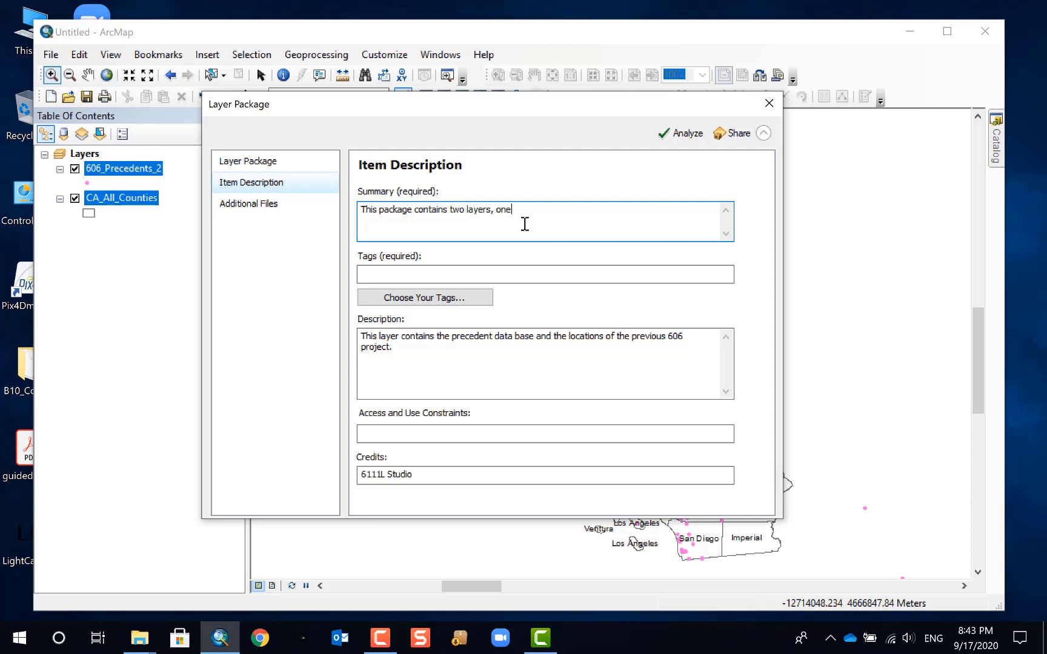
key("BackSpace")
key("BackSpace")
key("BackSpace")
type("606 precedents and")
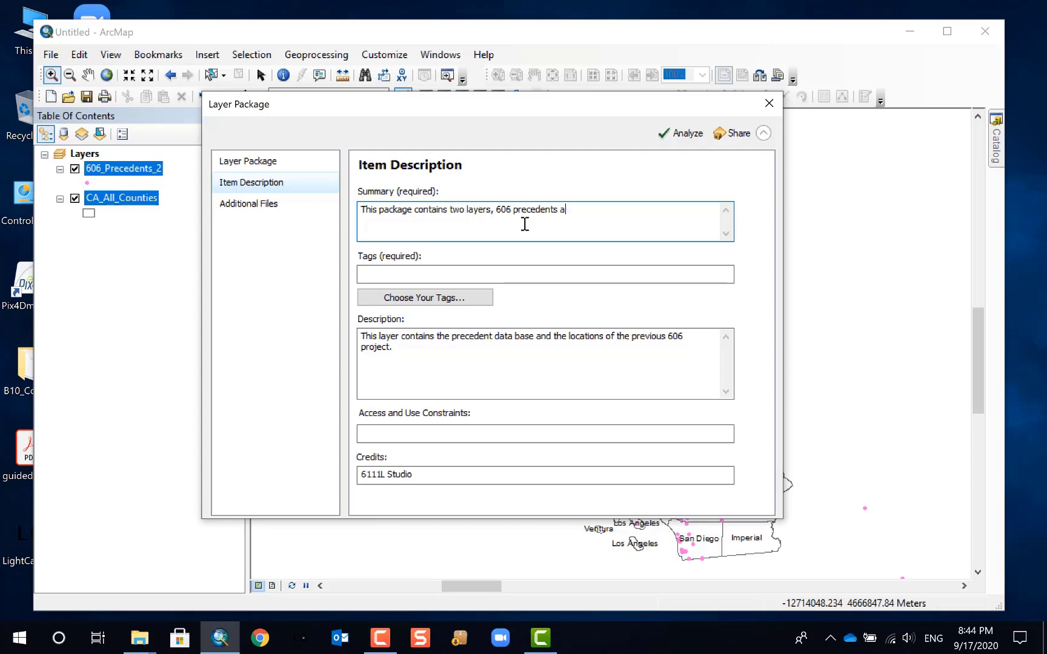
key("BackSpace")
key("BackSpace")
key("BackSpace")
type("nd califorinia county b")
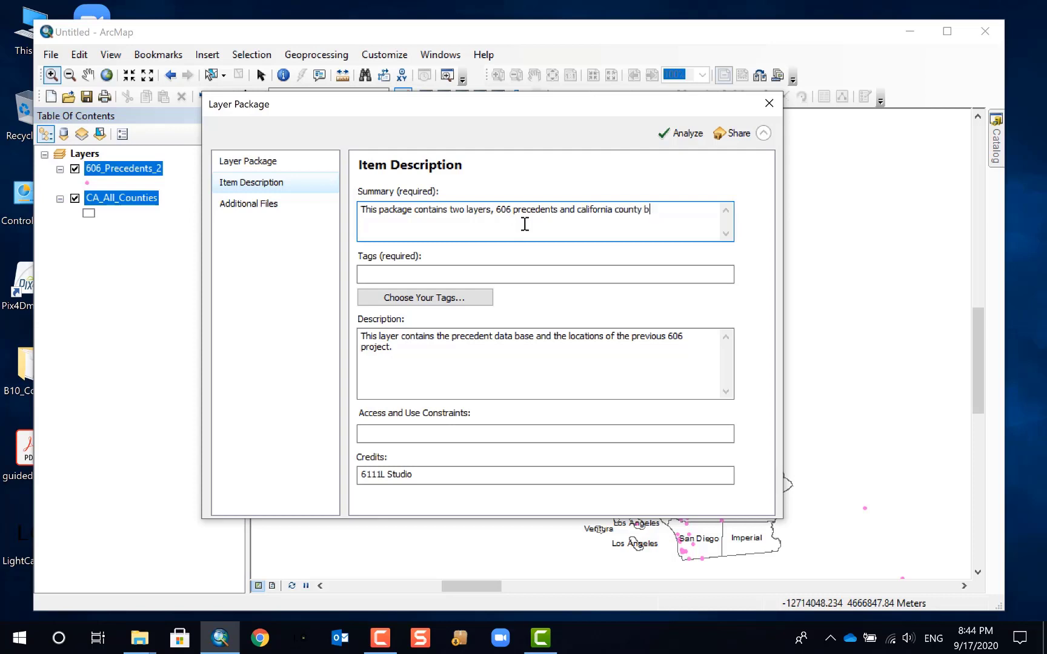
type("oundaries.")
left_click(581, 210)
key("BackSpace")
type("C")
Step: Set the layer package tags to "county boundaries, california, 606 precedents"
left_click(534, 269)
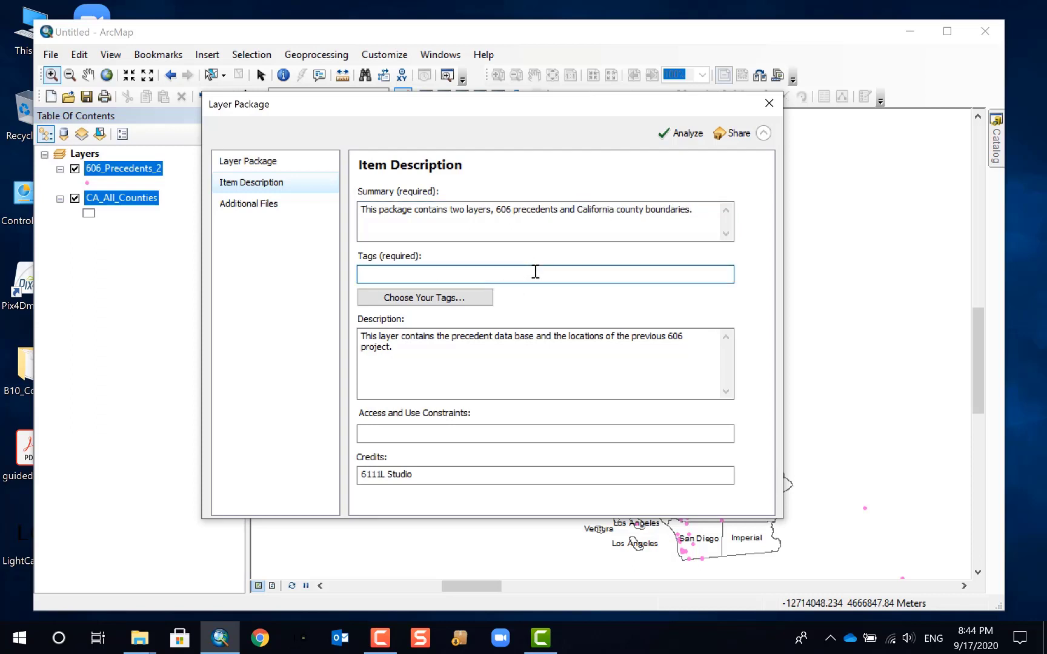
type("boundaries,")
left_click(362, 272)
type("ciu")
key("BackSpace")
key("BackSpace")
type("ounty")
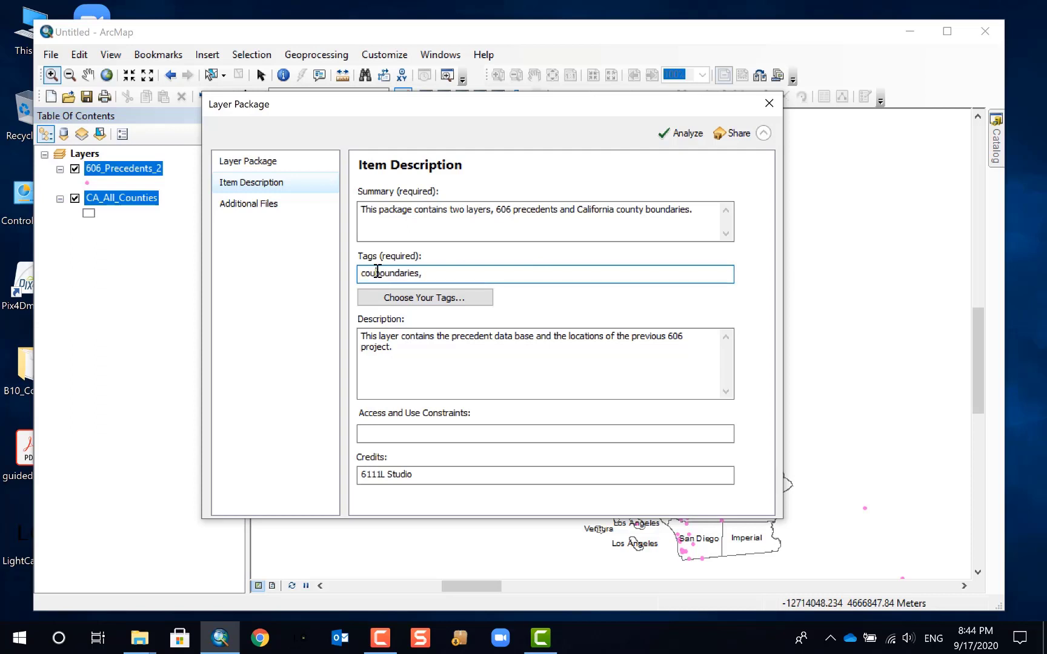
left_click(516, 269)
type("california, 606 p")
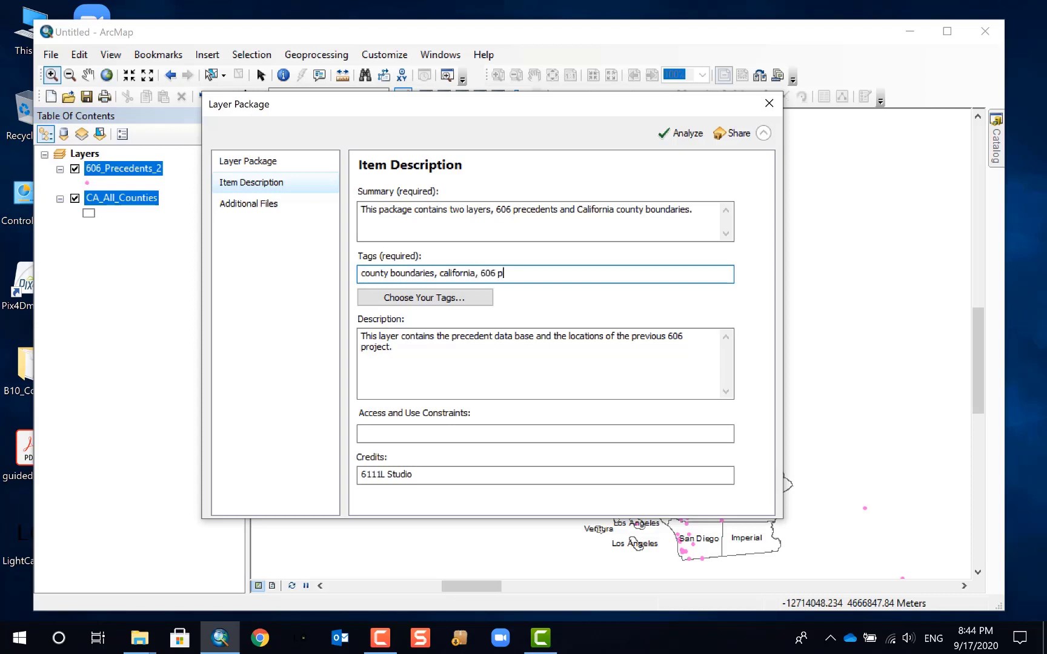
type("recedents")
left_click(447, 363)
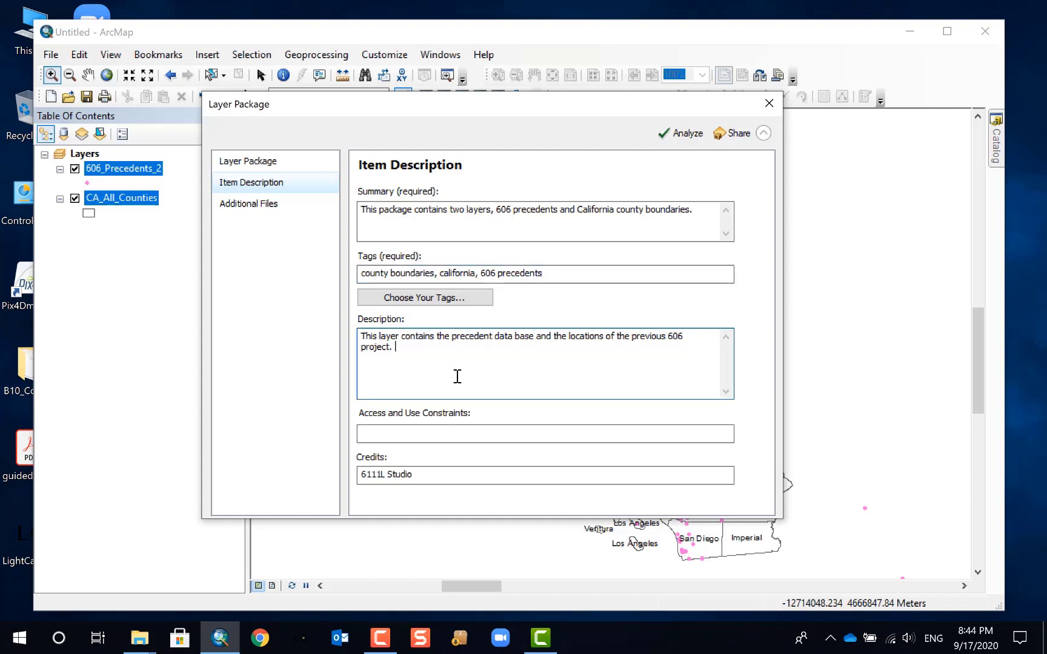
left_click(498, 433)
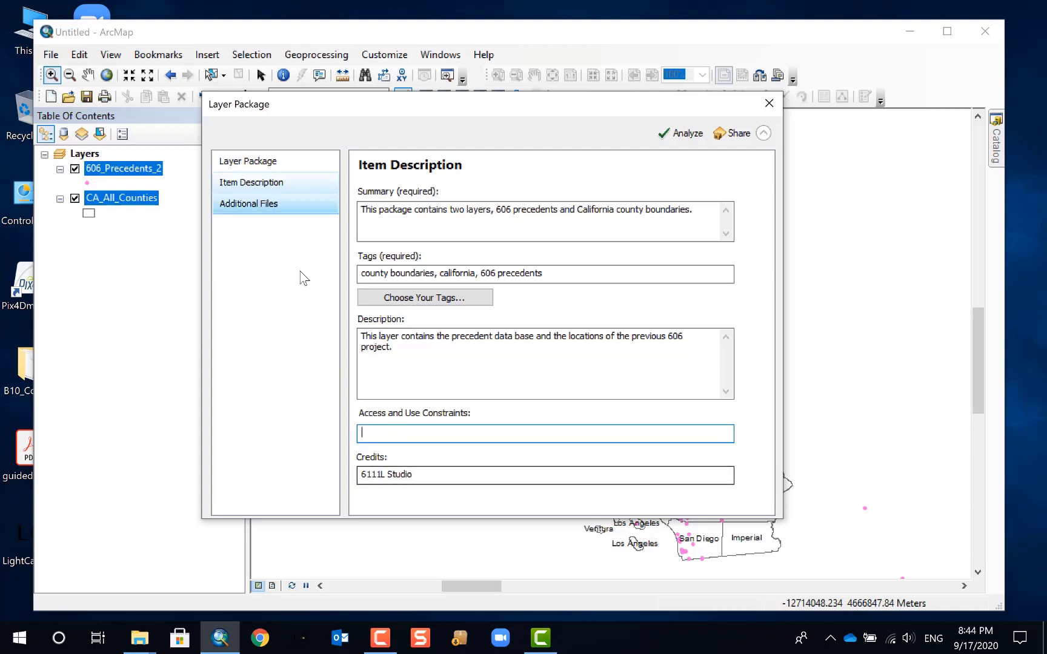
Step: Open the package's additional files page and write "Please readme to understand my data." in a new Notepad document
left_click(262, 207)
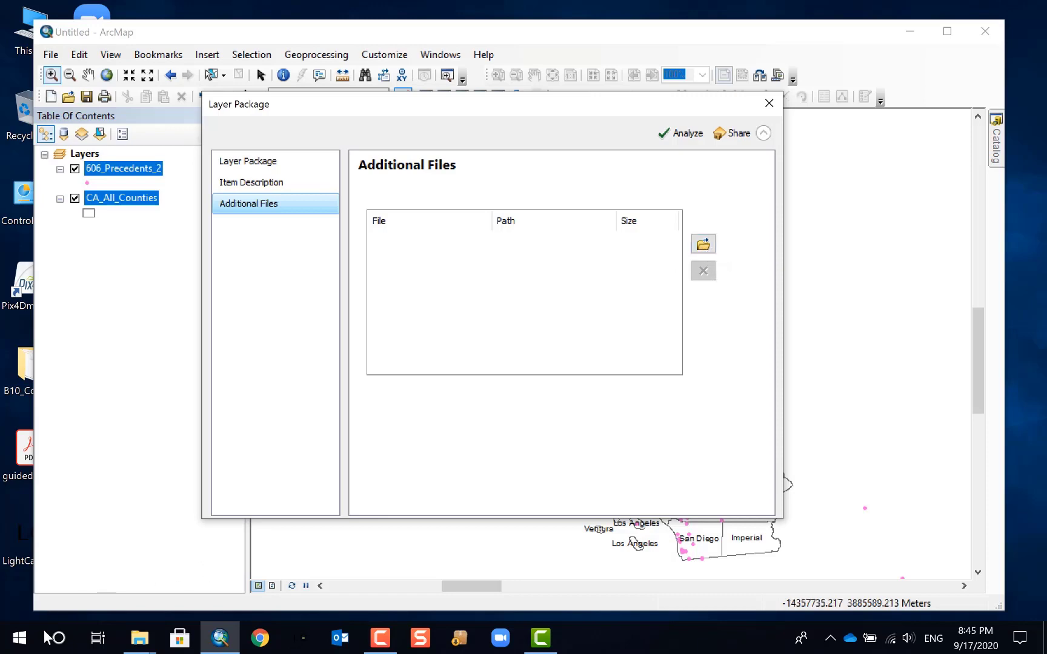
left_click(24, 646)
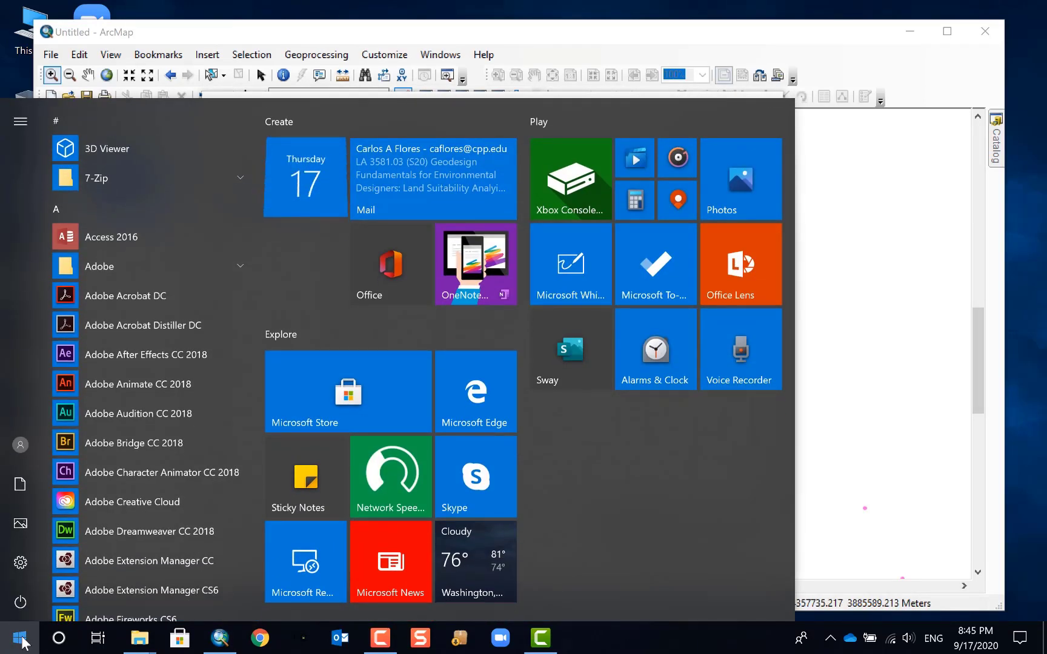
left_click(23, 643)
type("tex")
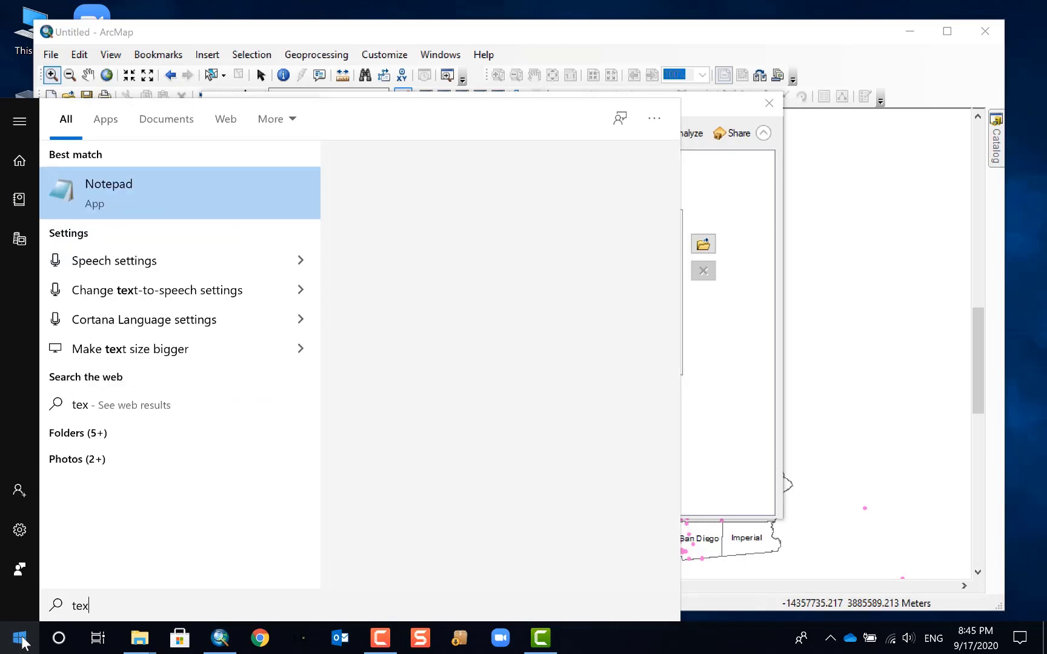
left_click(196, 183)
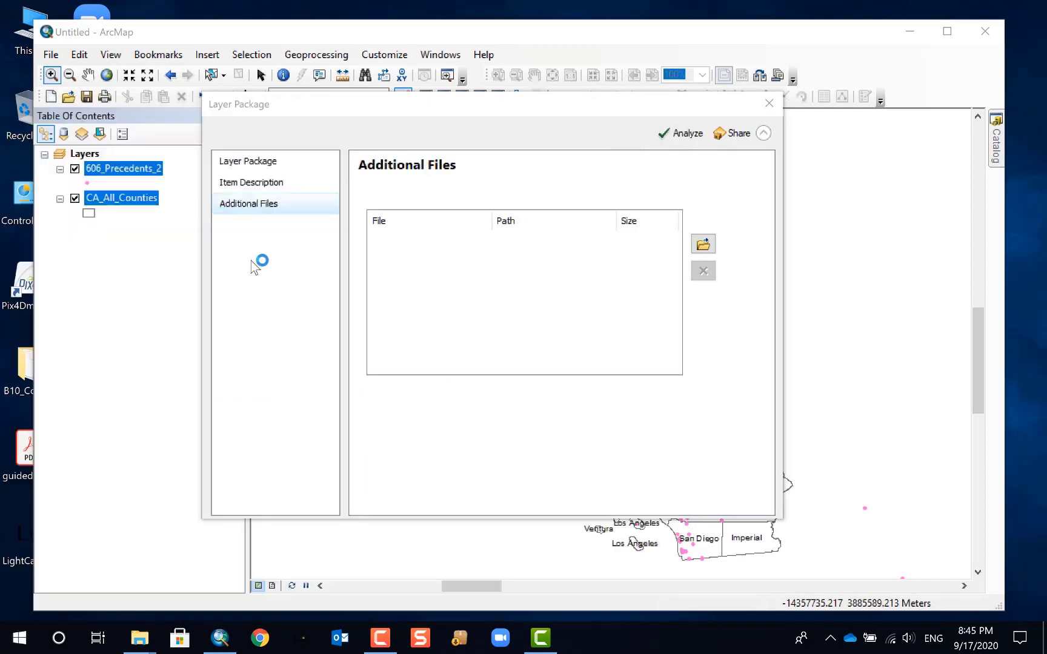
left_click_drag(373, 106, 446, 217)
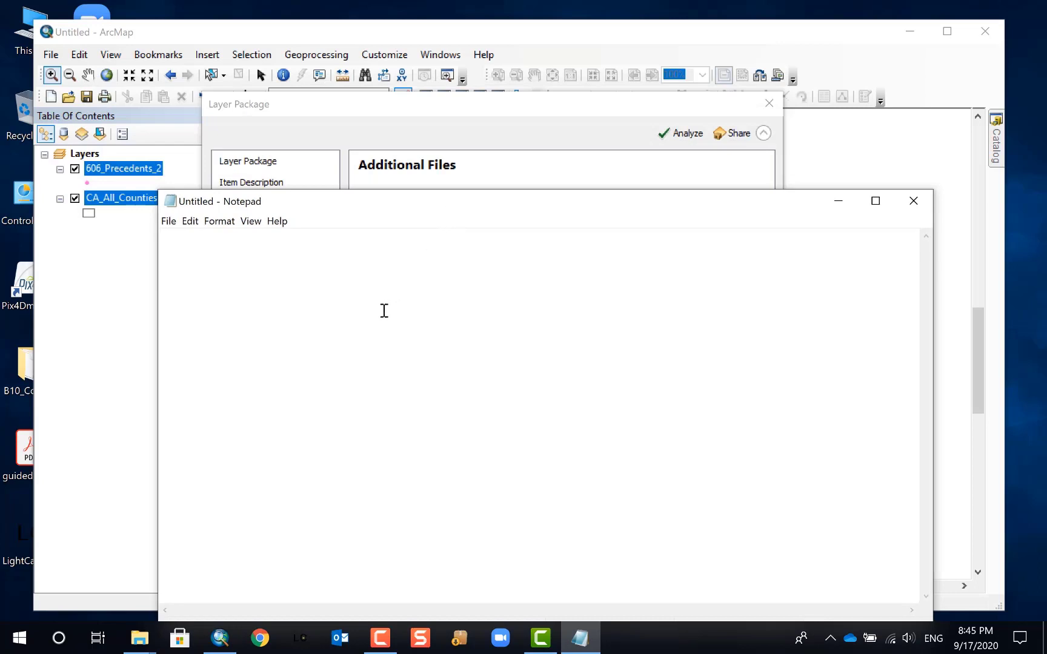
type("Please readme to un")
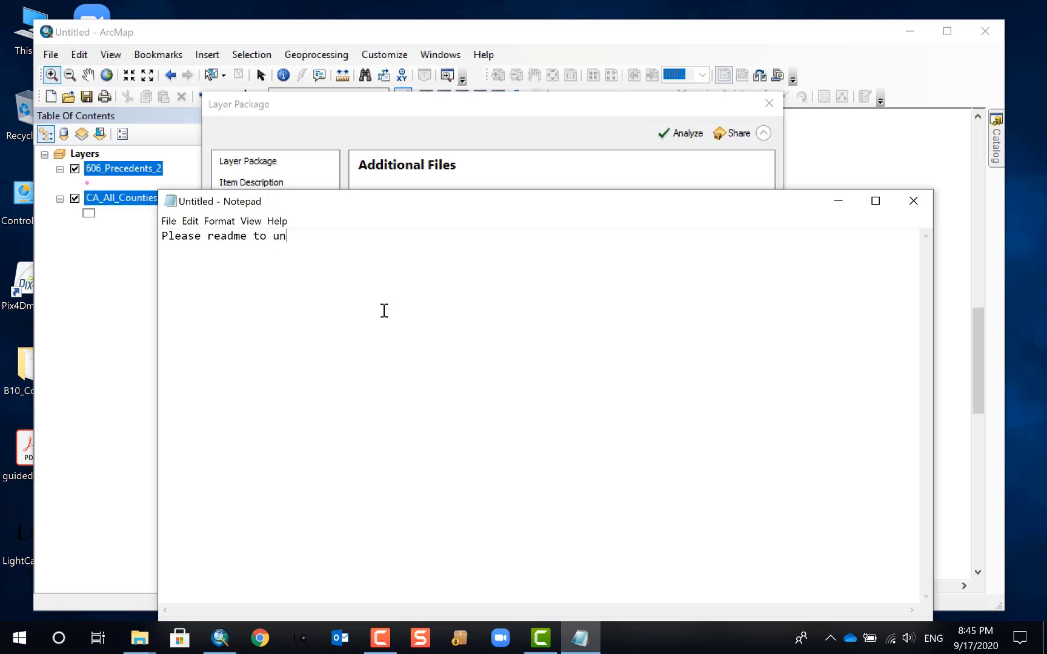
type("derstand my data.")
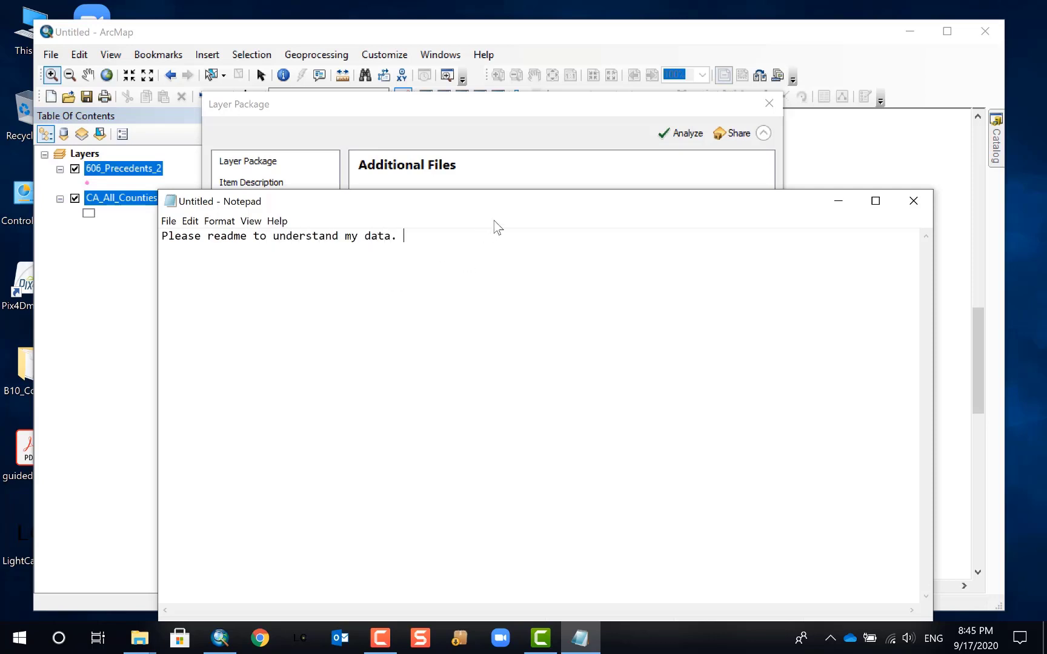
left_click_drag(504, 211, 467, 85)
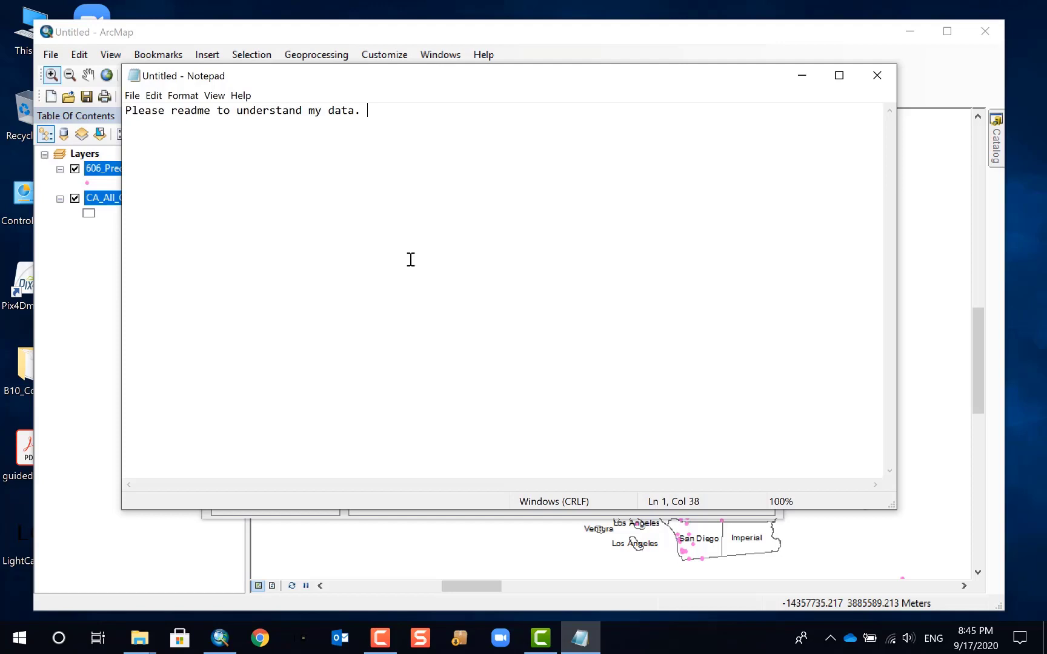
Step: Save the note to the Desktop as the text file readme_wli and close Notepad
left_click(131, 95)
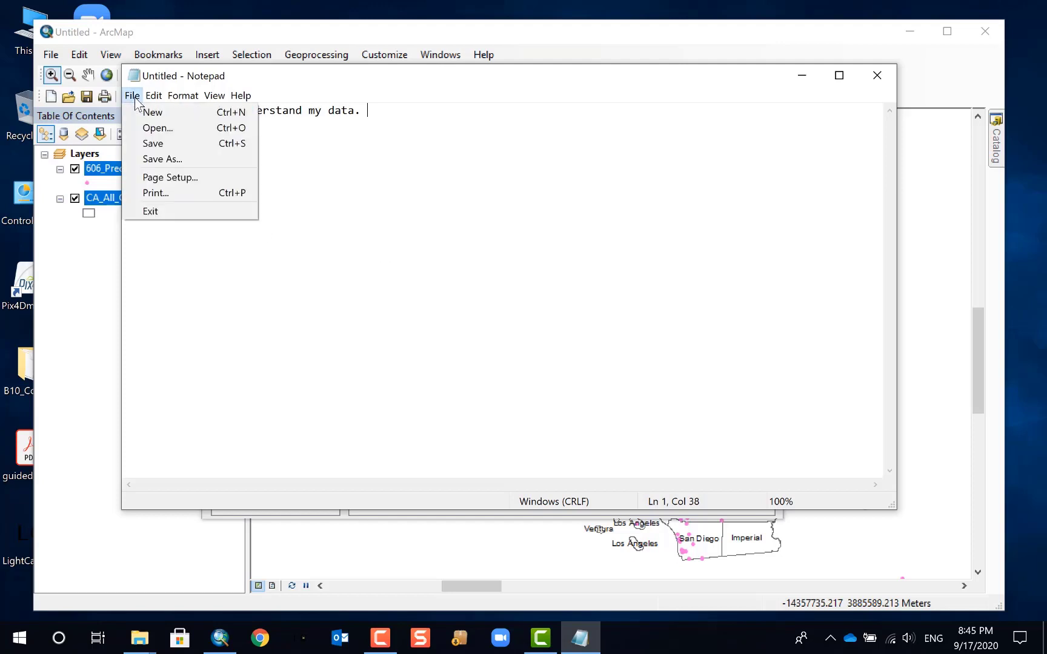
left_click(182, 143)
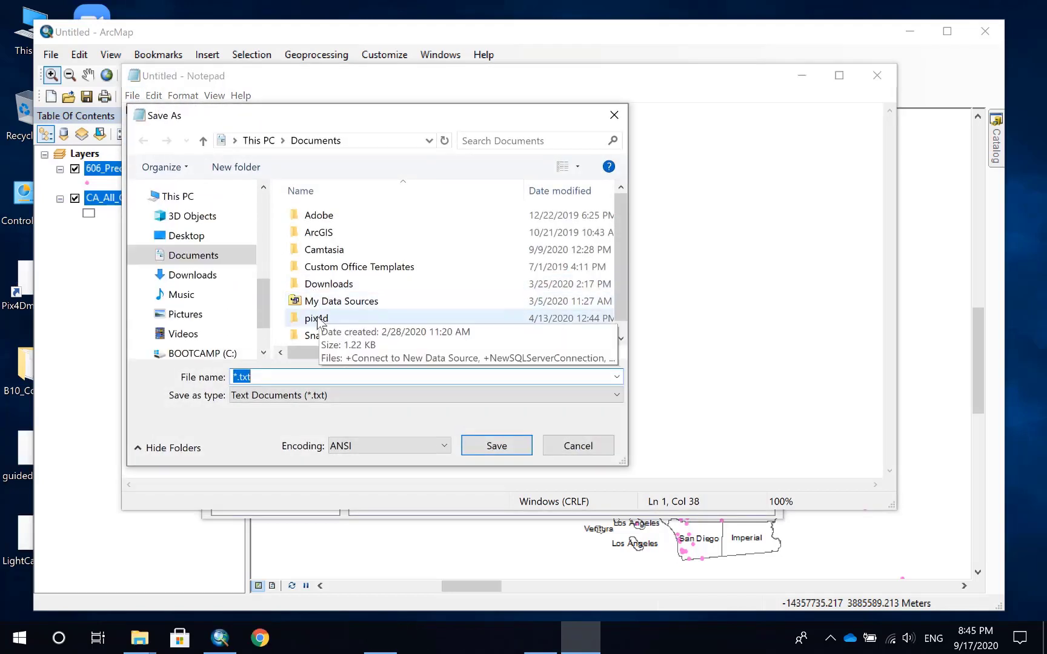
left_click(197, 236)
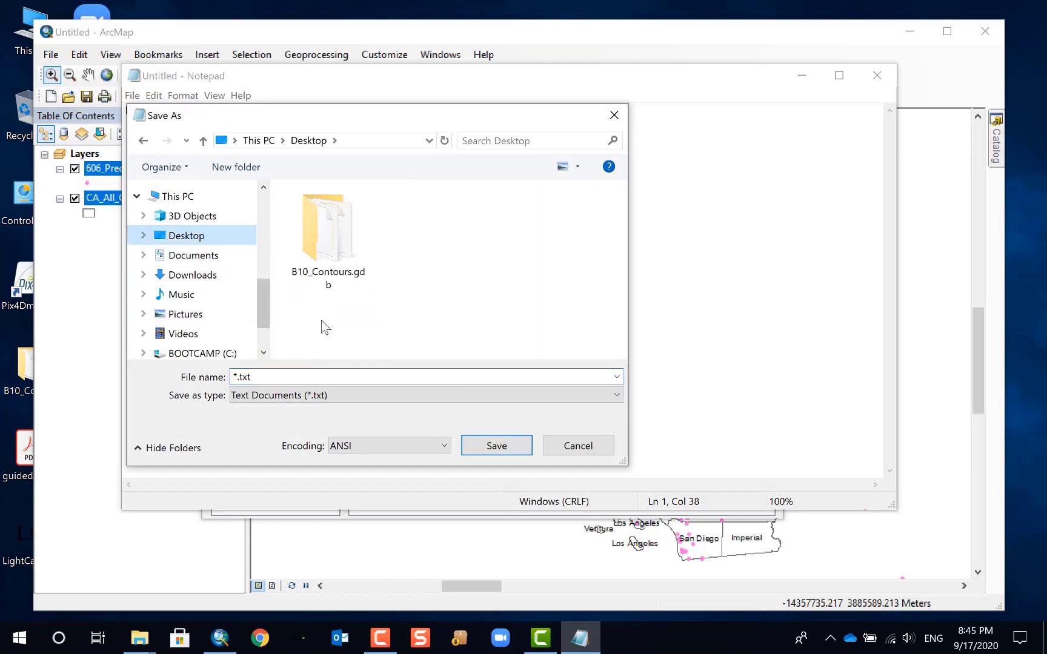
left_click(237, 376)
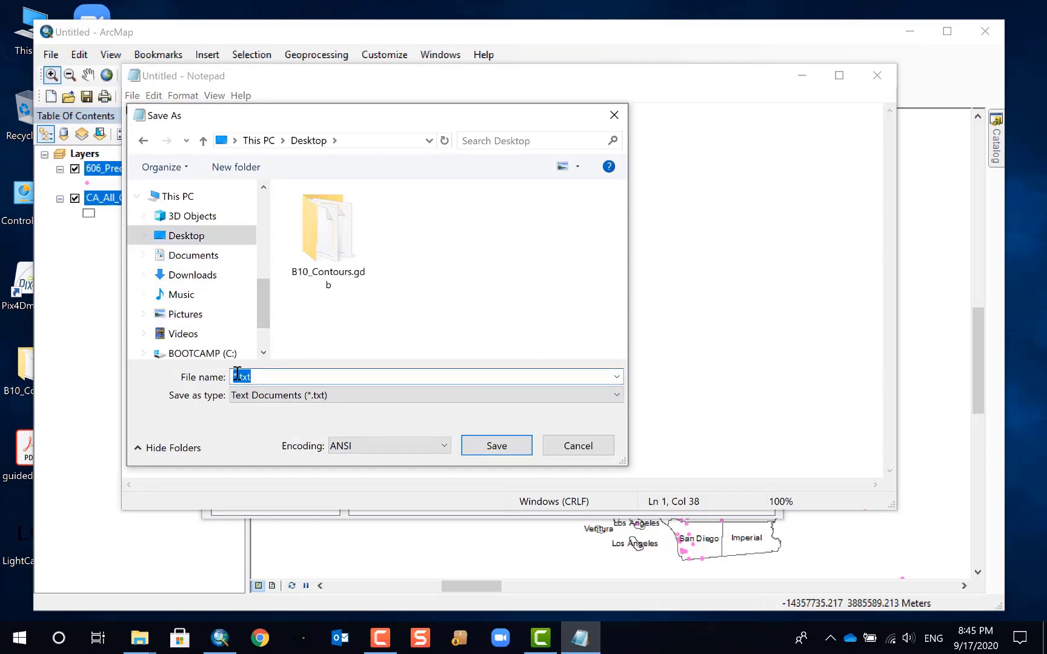
left_click(237, 376)
key("BackSpace")
type("readme_wli")
left_click(500, 448)
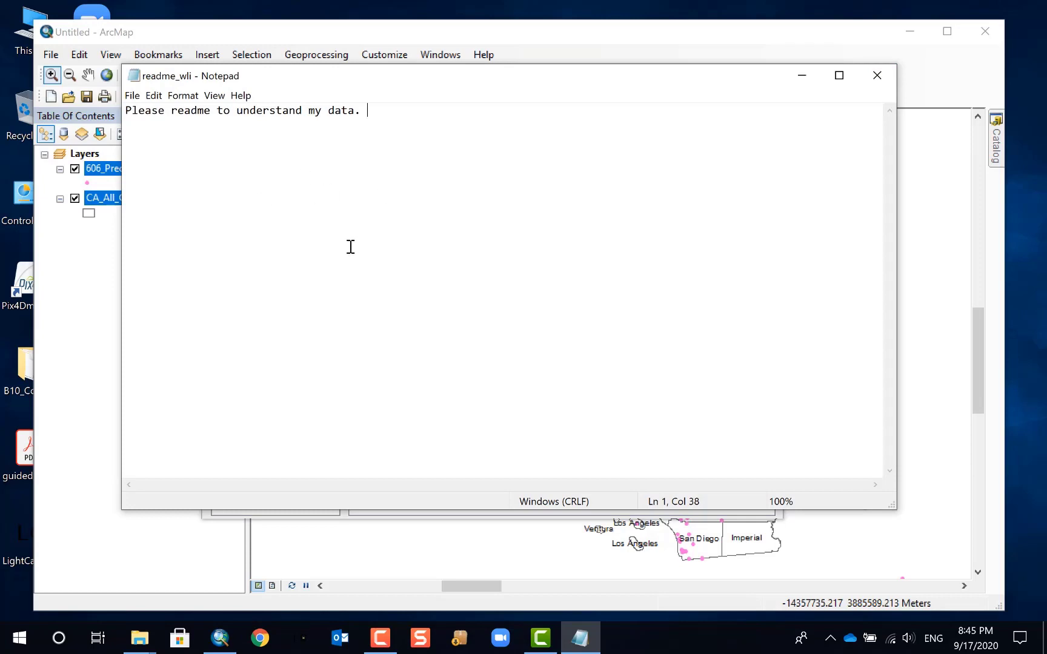
left_click(878, 77)
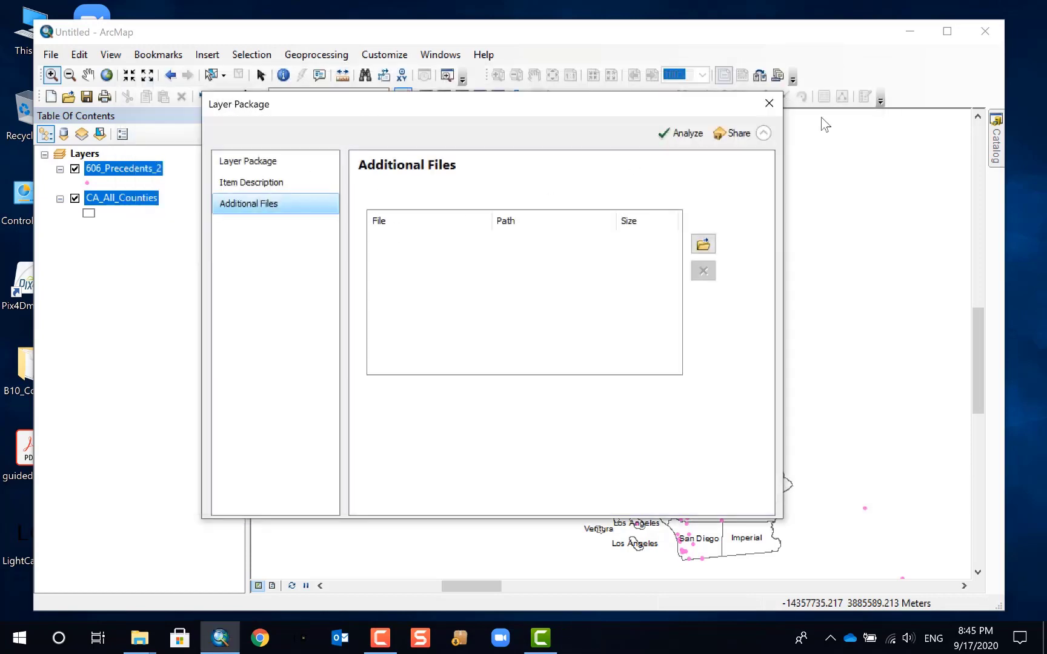
Step: Add the readme_wli text file from the Desktop to the layer package's additional files
left_click(703, 243)
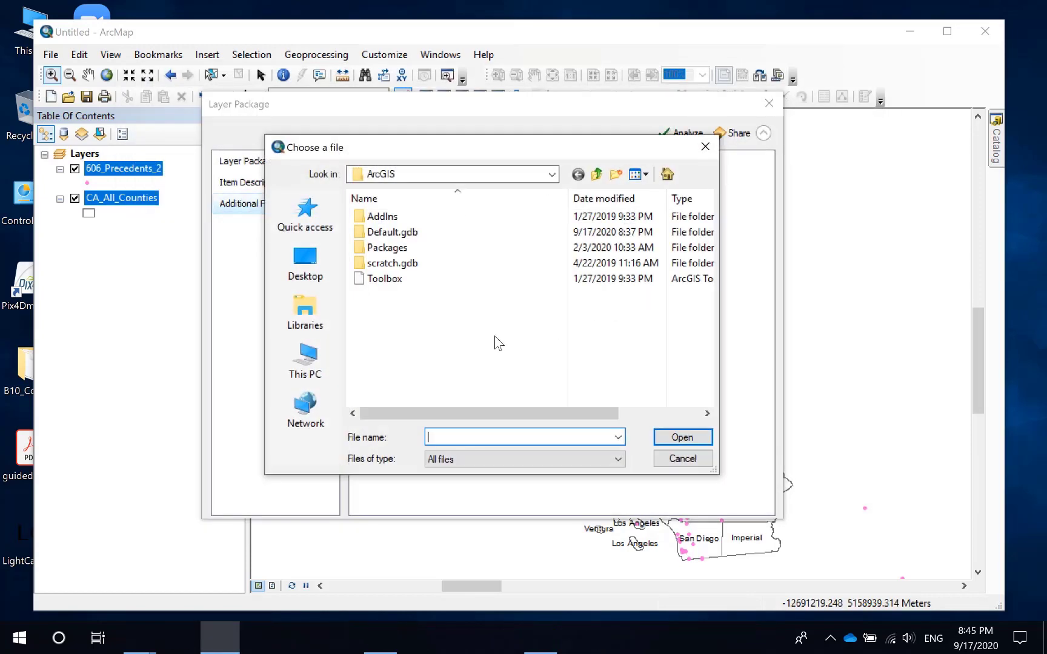
left_click(325, 264)
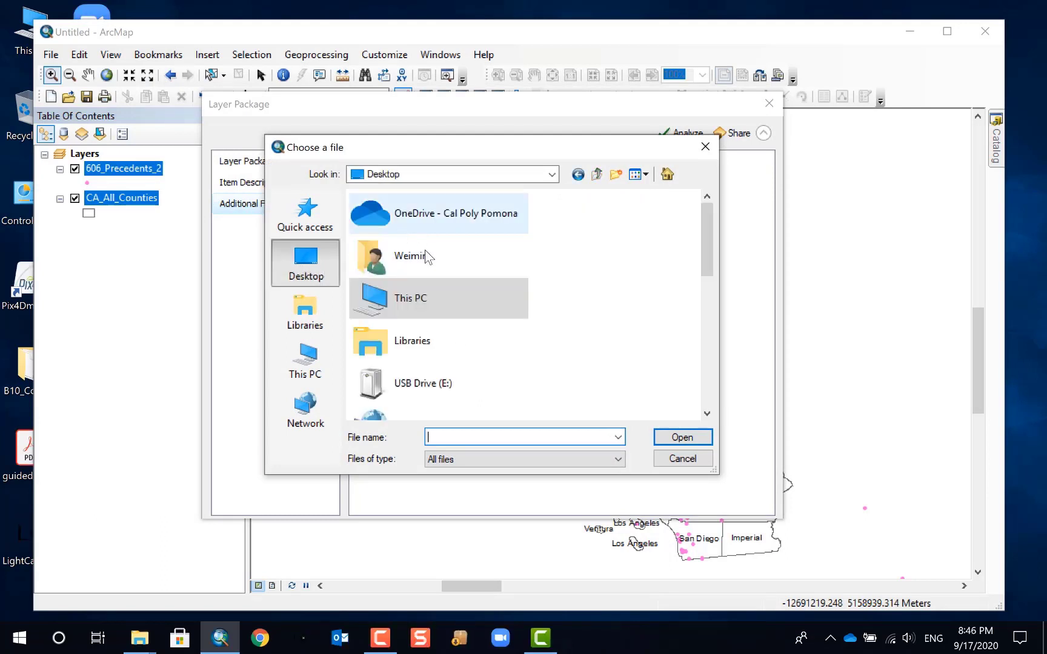
left_click_drag(710, 244, 705, 369)
left_click(402, 350)
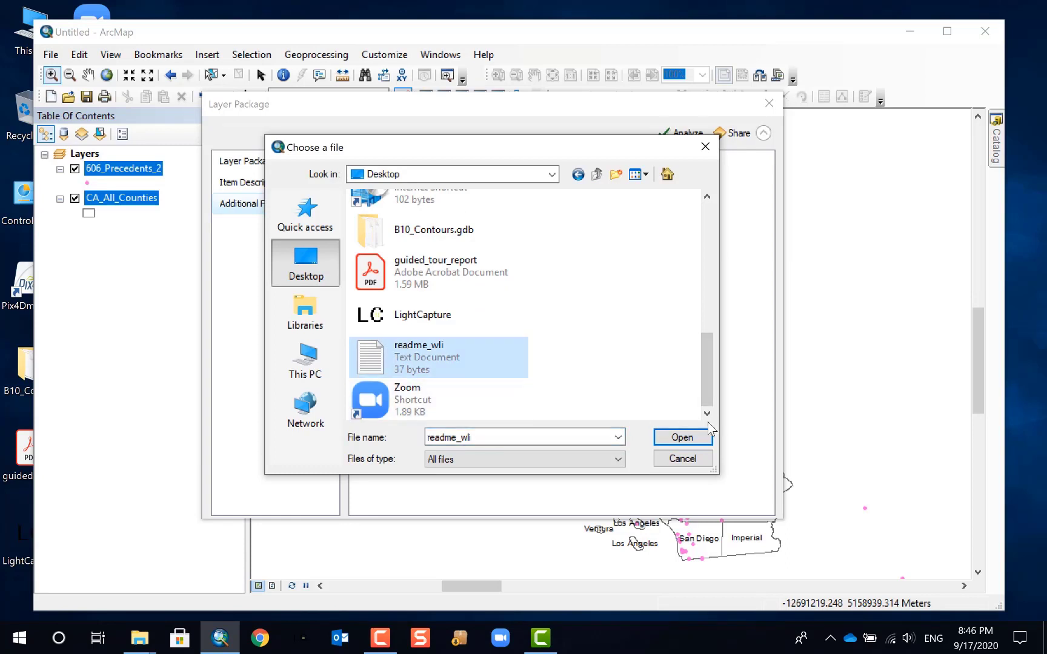
left_click(677, 436)
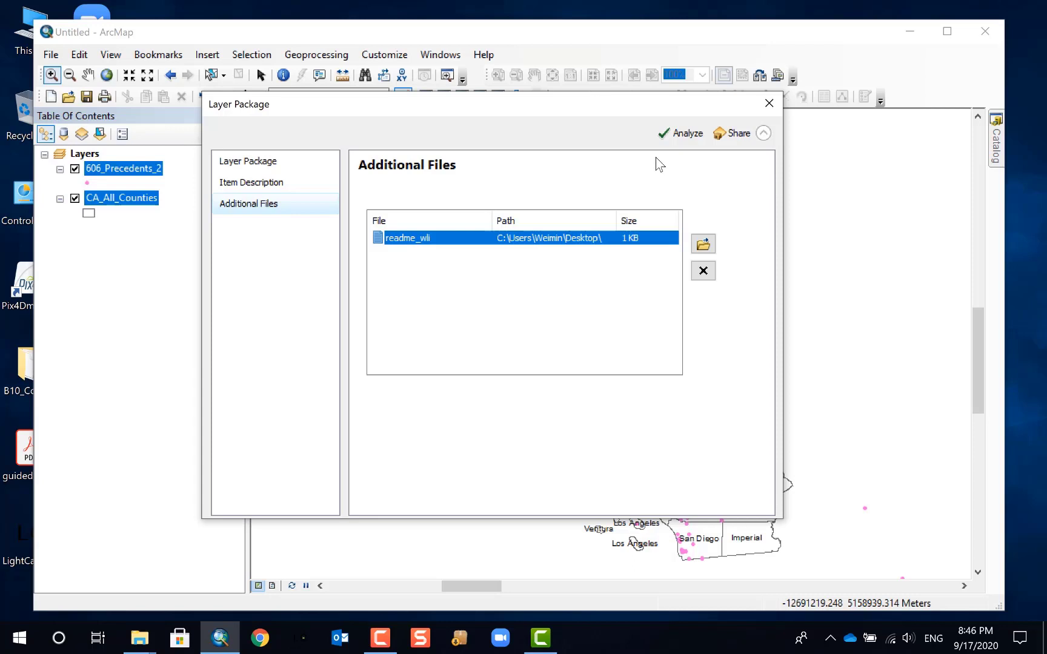
Step: Analyze the layer package, close the analysis results, and share the package as 606_Precedents_2.lpk in C:\Temp\LA3581\Week8
left_click(673, 132)
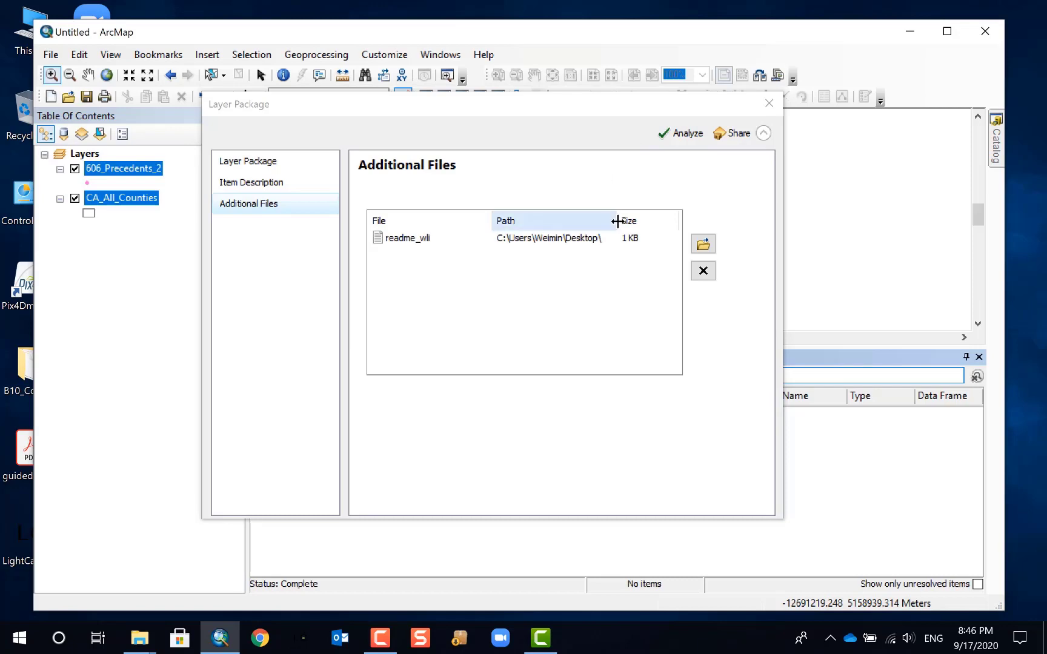
left_click(776, 512)
left_click_drag(596, 104, 566, 48)
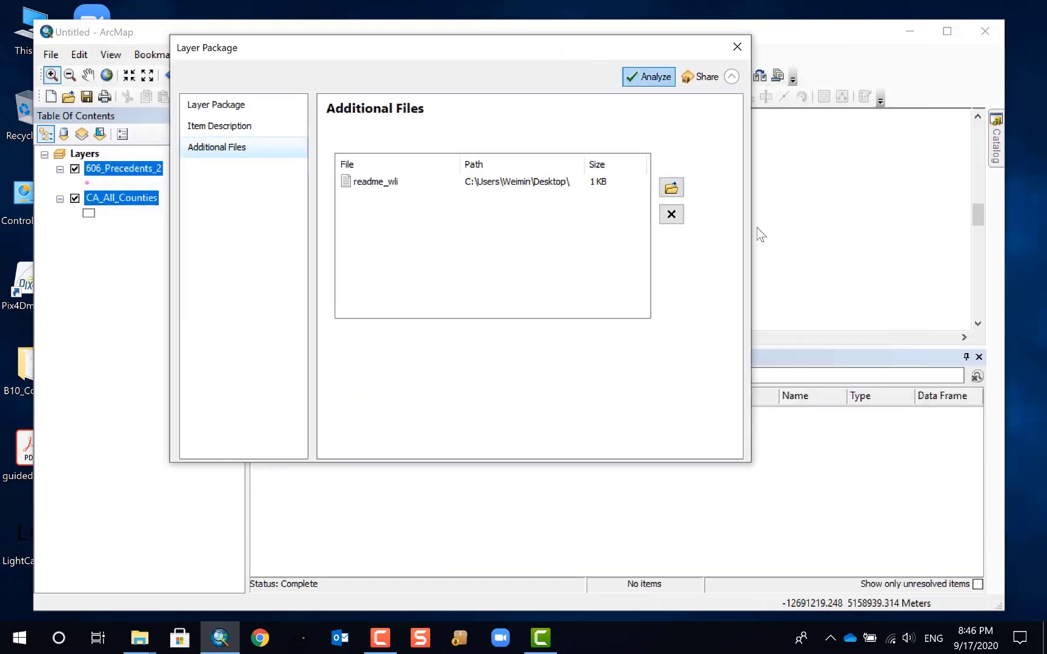
left_click_drag(811, 359, 701, 467)
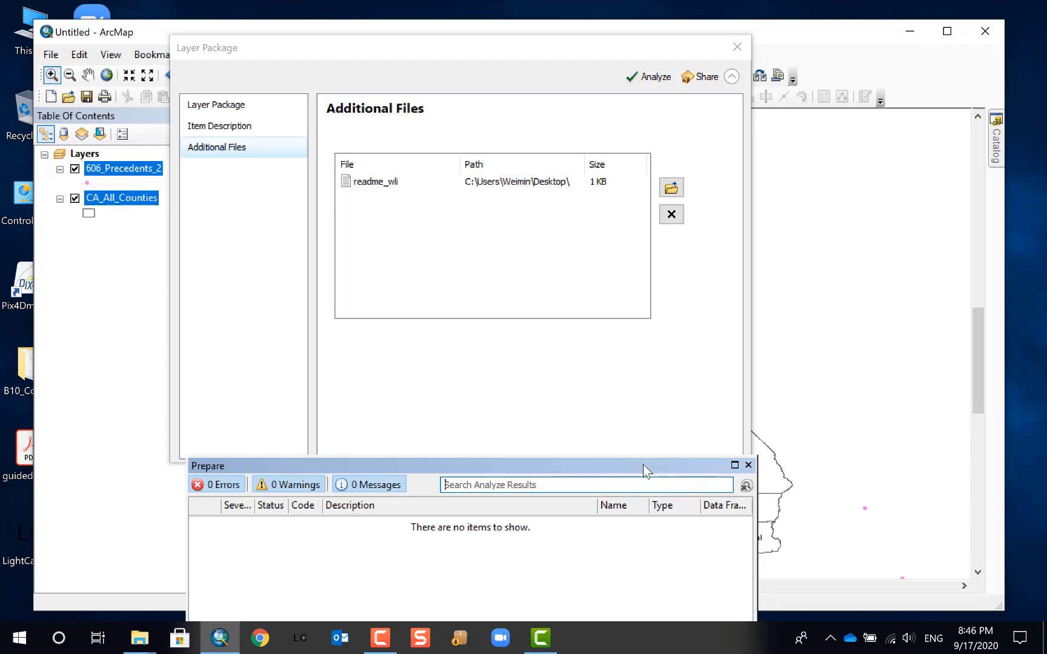
left_click_drag(642, 464, 692, 306)
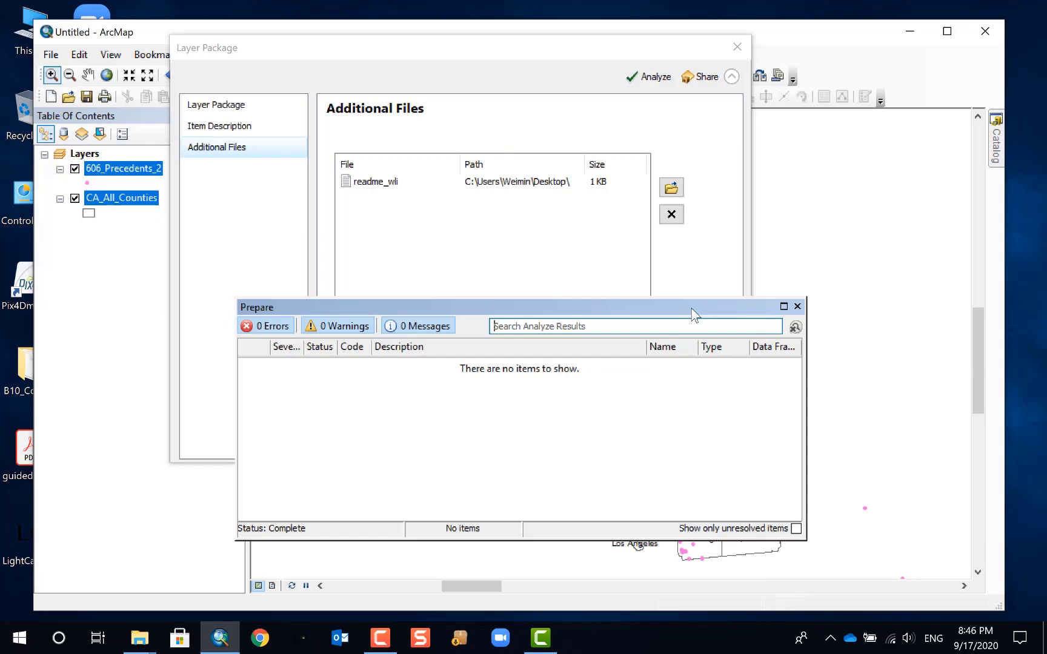
left_click(797, 307)
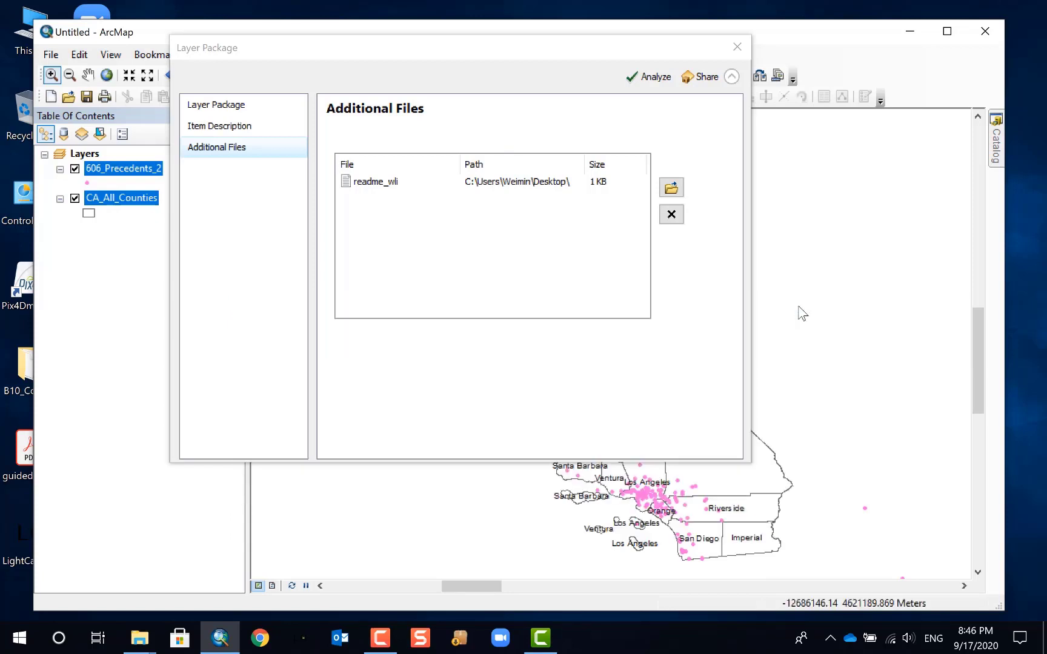
left_click(703, 81)
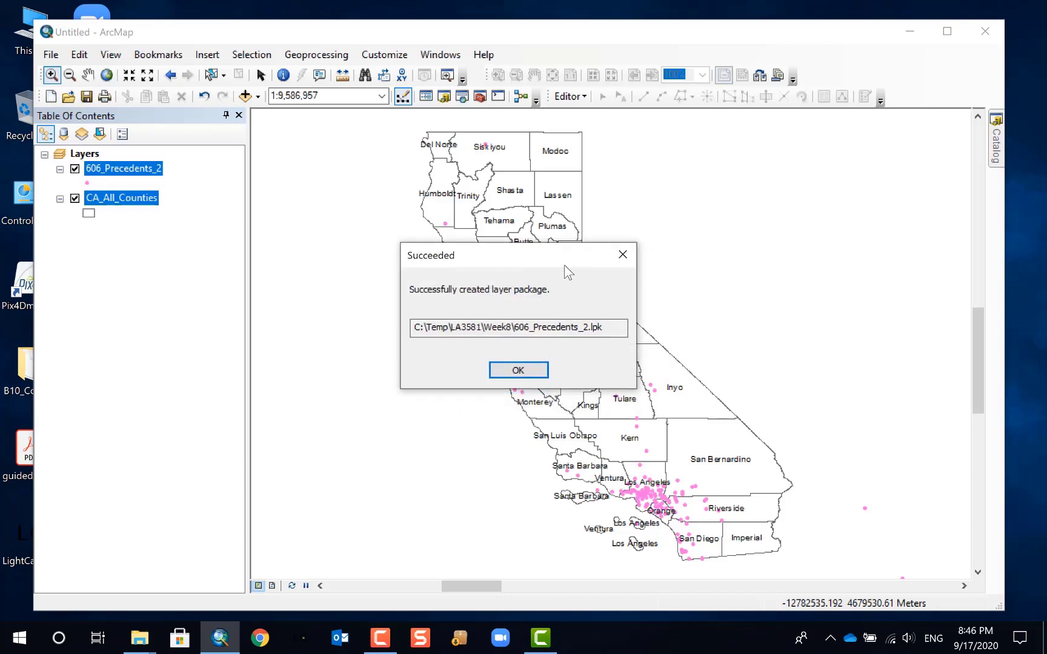
left_click(518, 370)
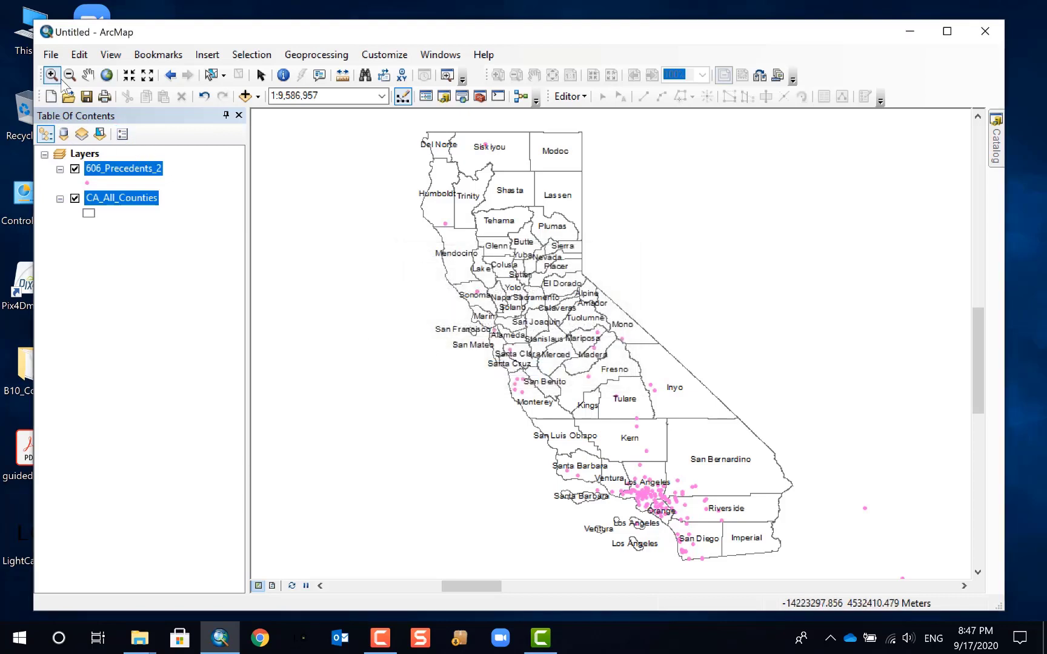
left_click(50, 55)
left_click(357, 33)
right_click(127, 168)
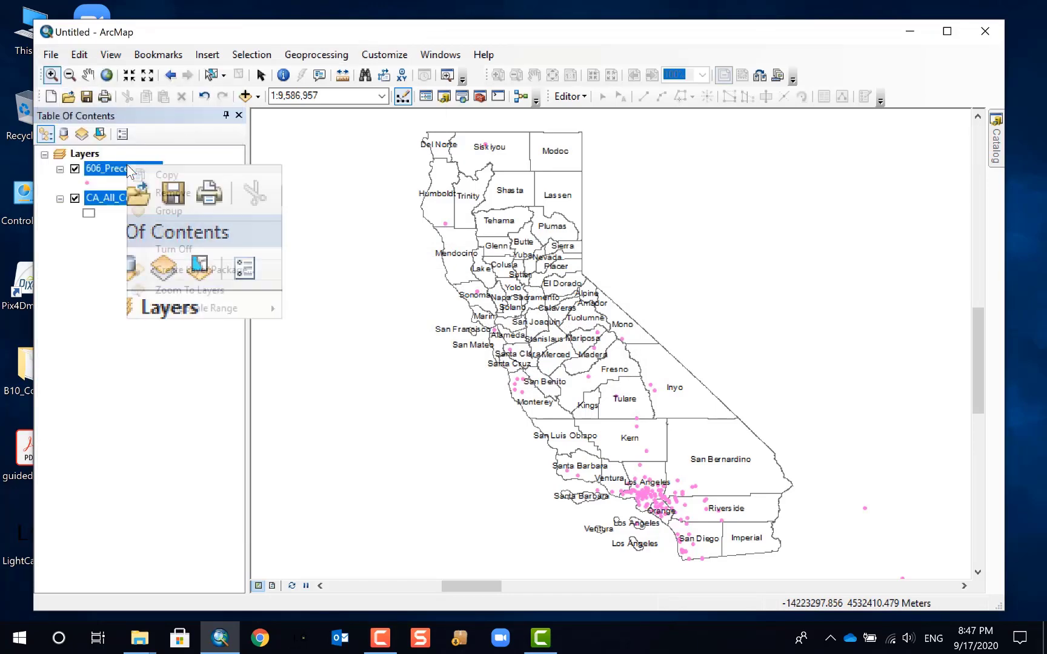
left_click(117, 271)
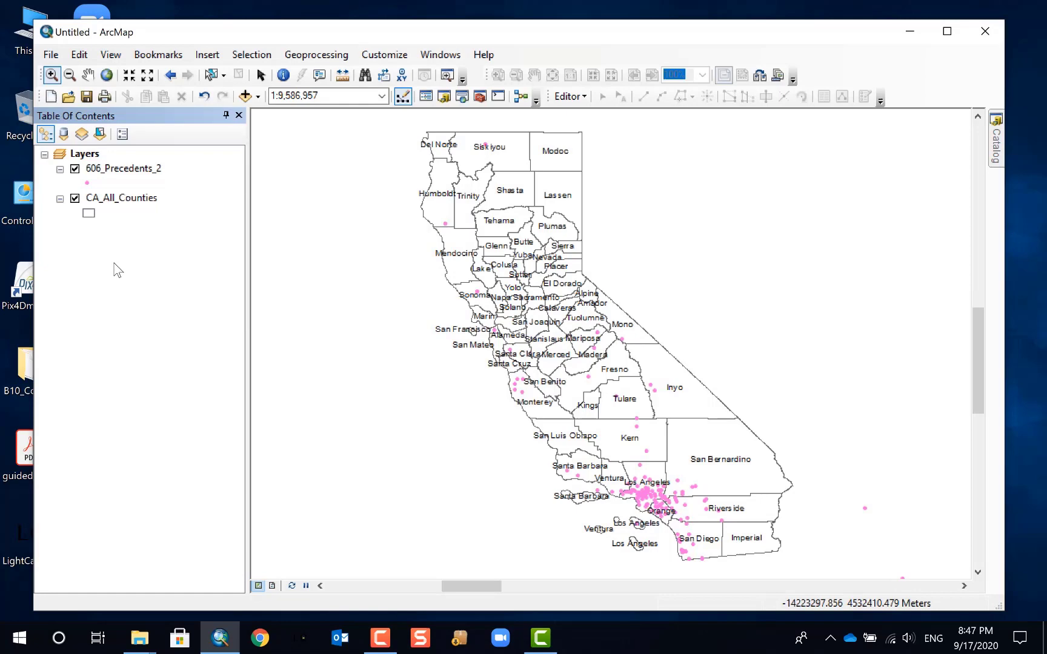
Step: Reopen layer package creation for the 606_Precedents_2 and CA_All_Counties layers and view the item description
left_click(124, 168)
left_click(136, 198, "ctrl")
right_click(135, 193)
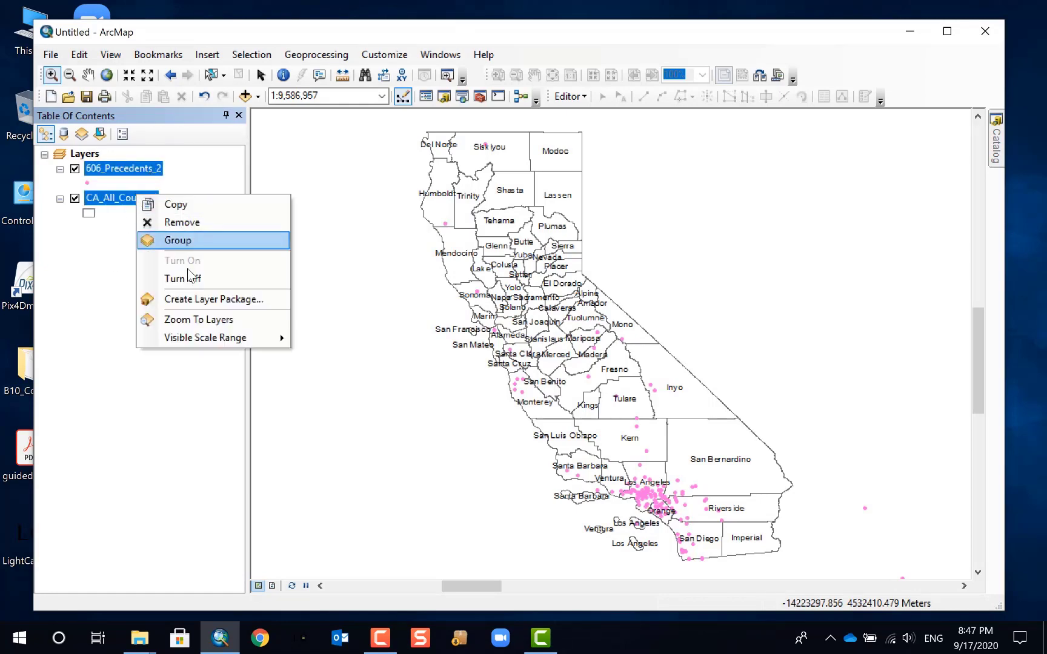
left_click(206, 299)
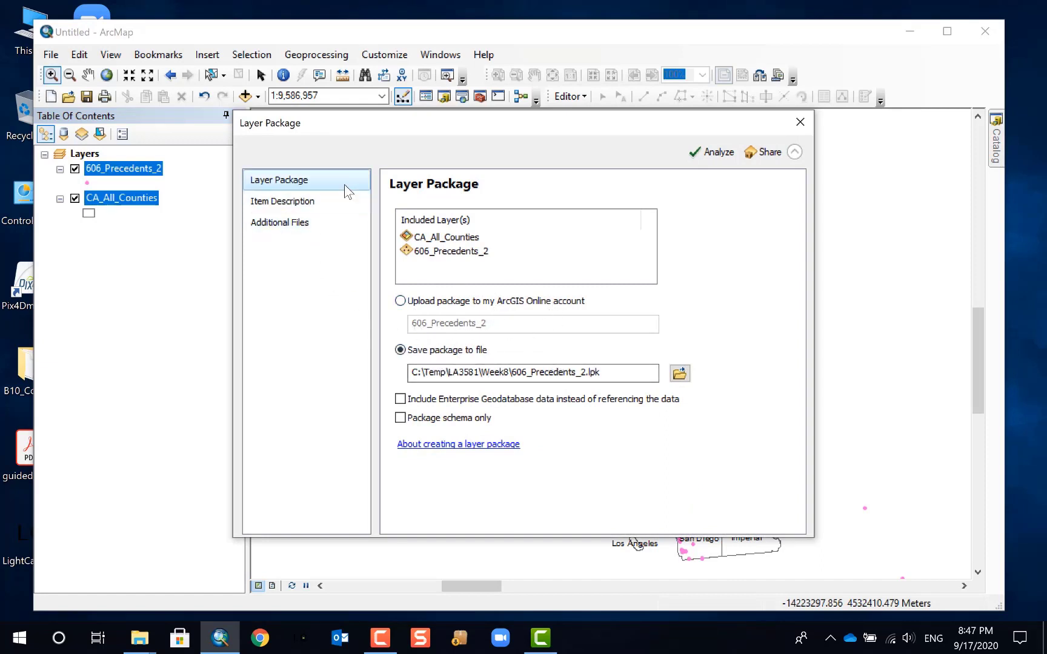
left_click(319, 200)
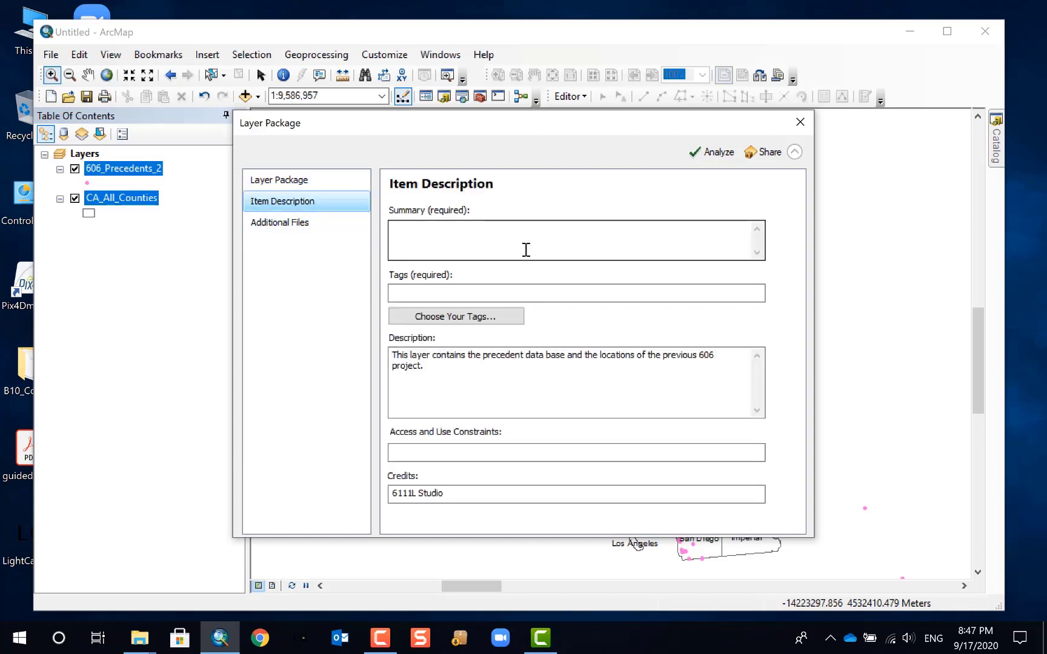
Step: Set the layer package to save to the Desktop as 606_Precedents_2.lpk
left_click(317, 175)
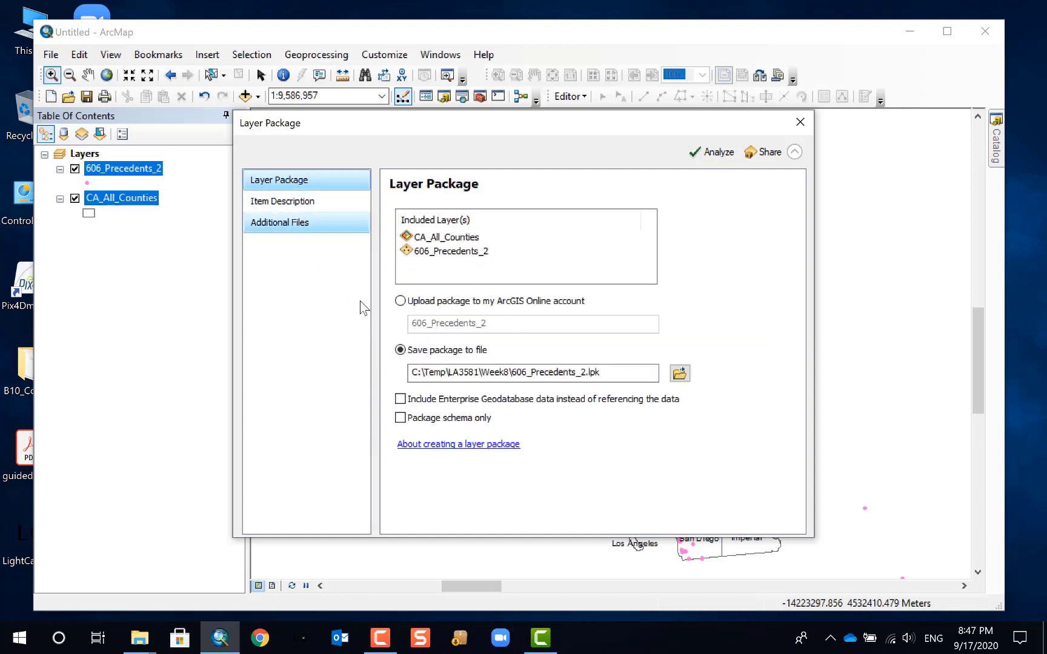
left_click(679, 373)
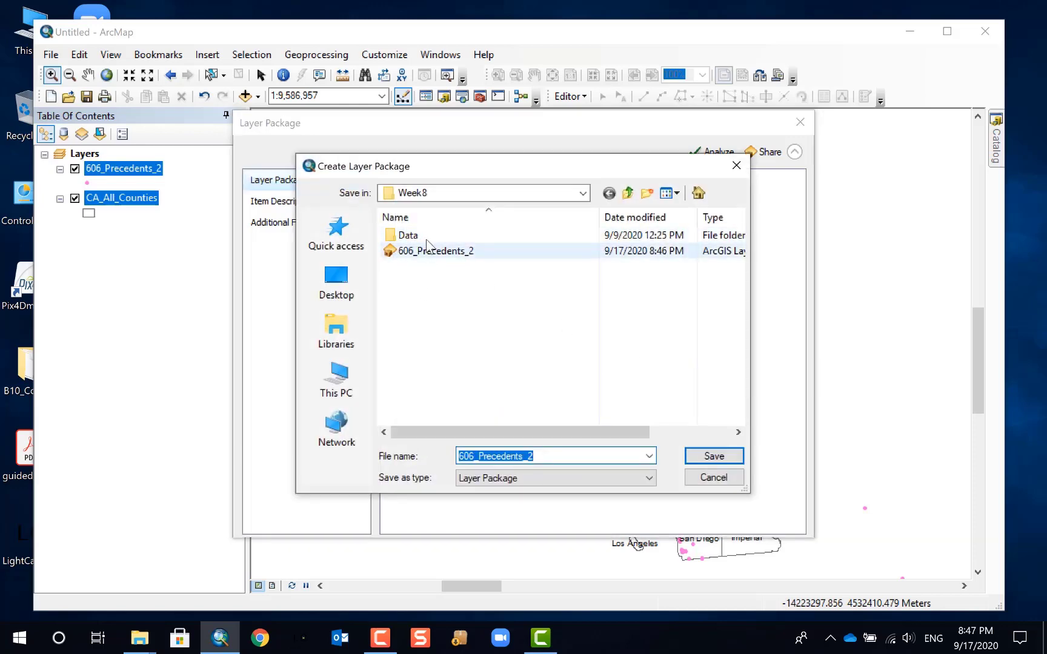
left_click(330, 276)
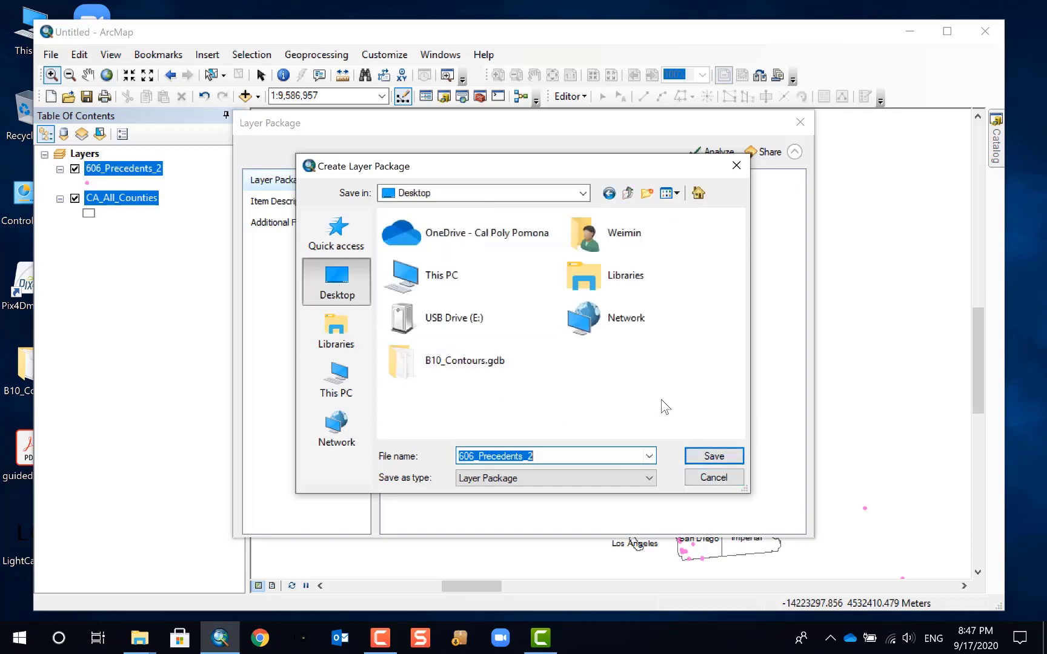
left_click(720, 460)
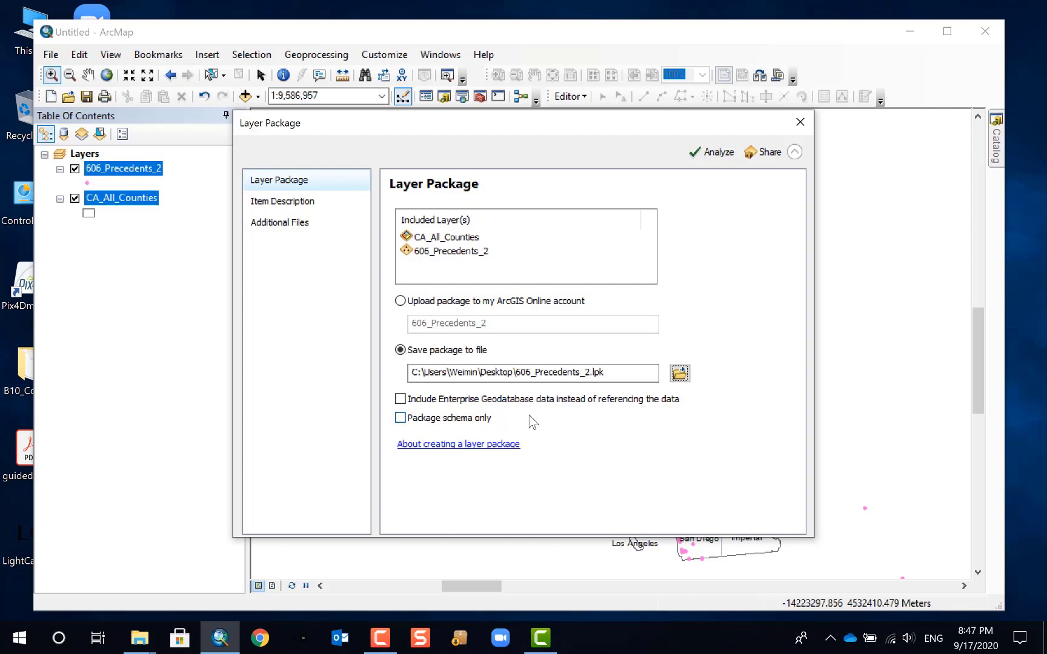
Step: Review the layer package's item description, additional files and save settings
left_click(297, 201)
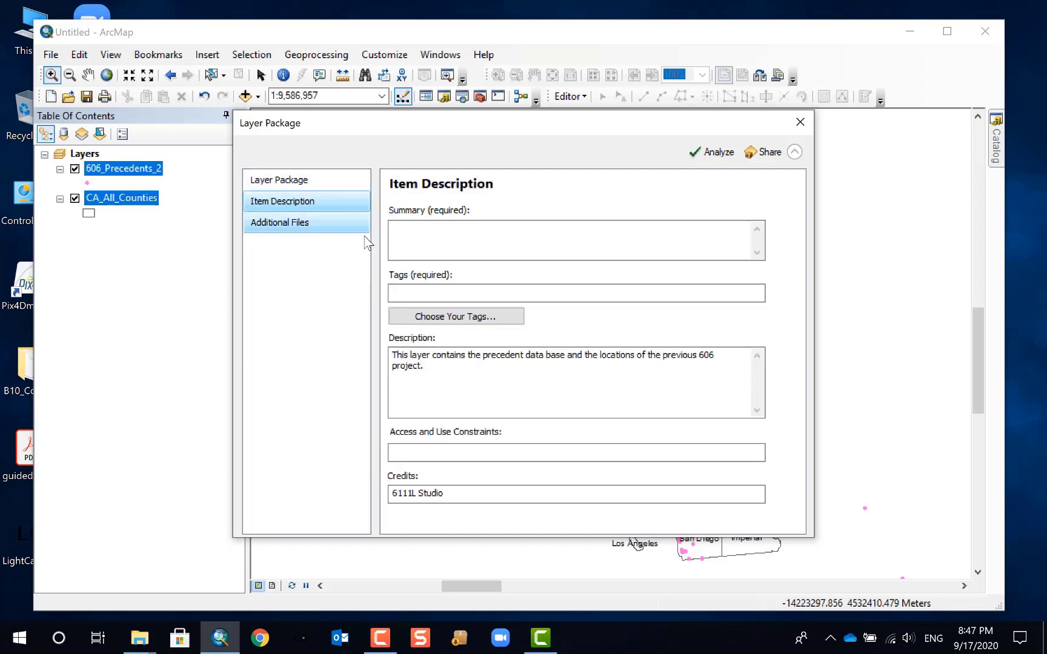
left_click(484, 237)
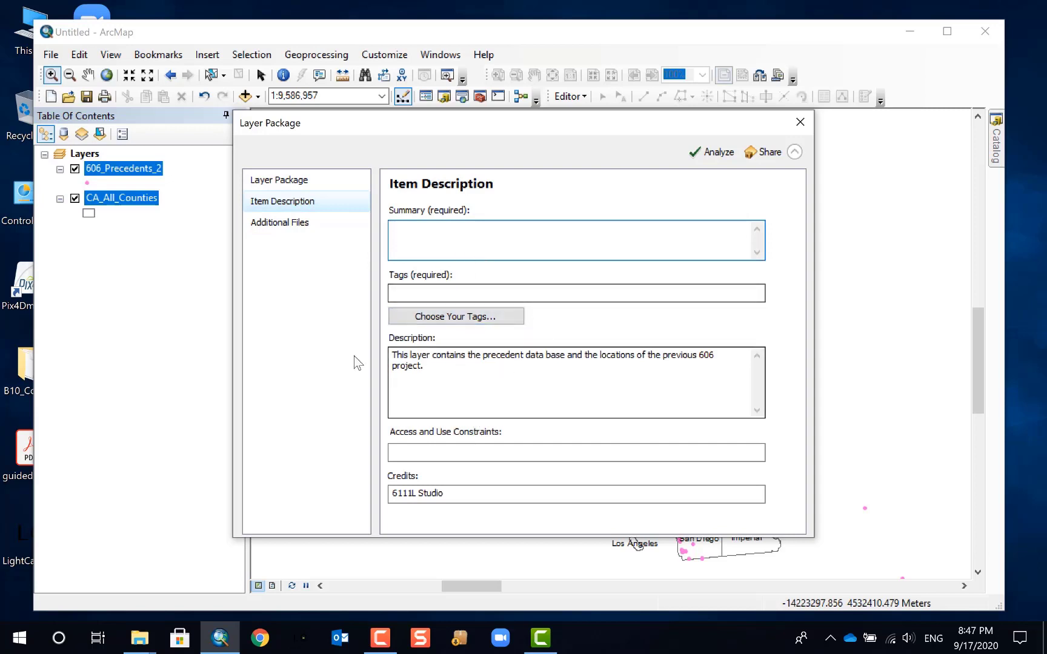
left_click(309, 182)
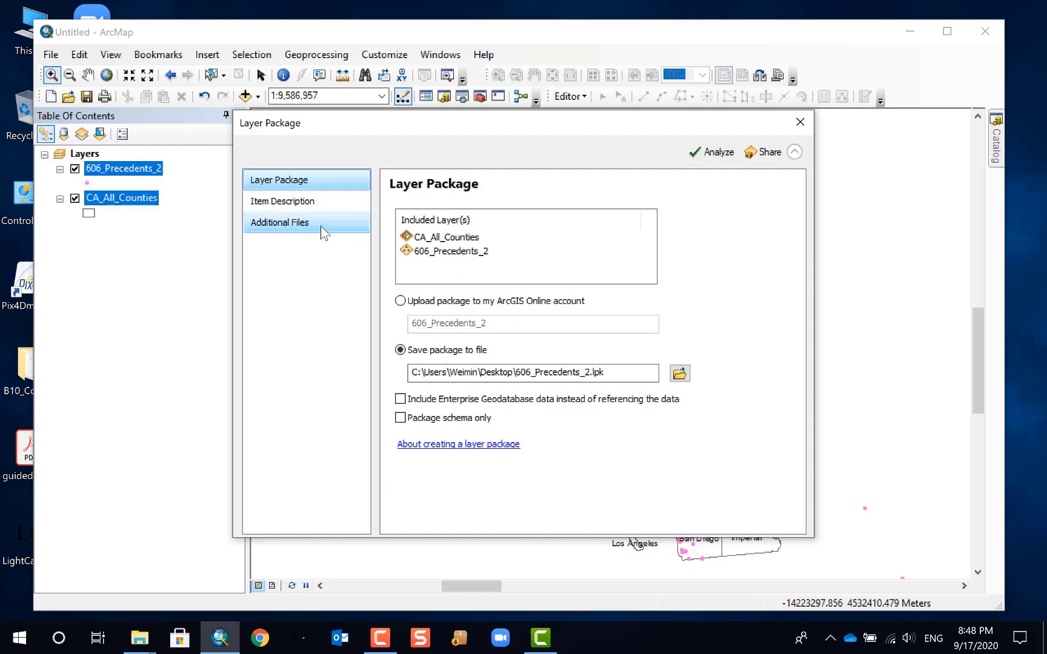
left_click(328, 204)
left_click(307, 229)
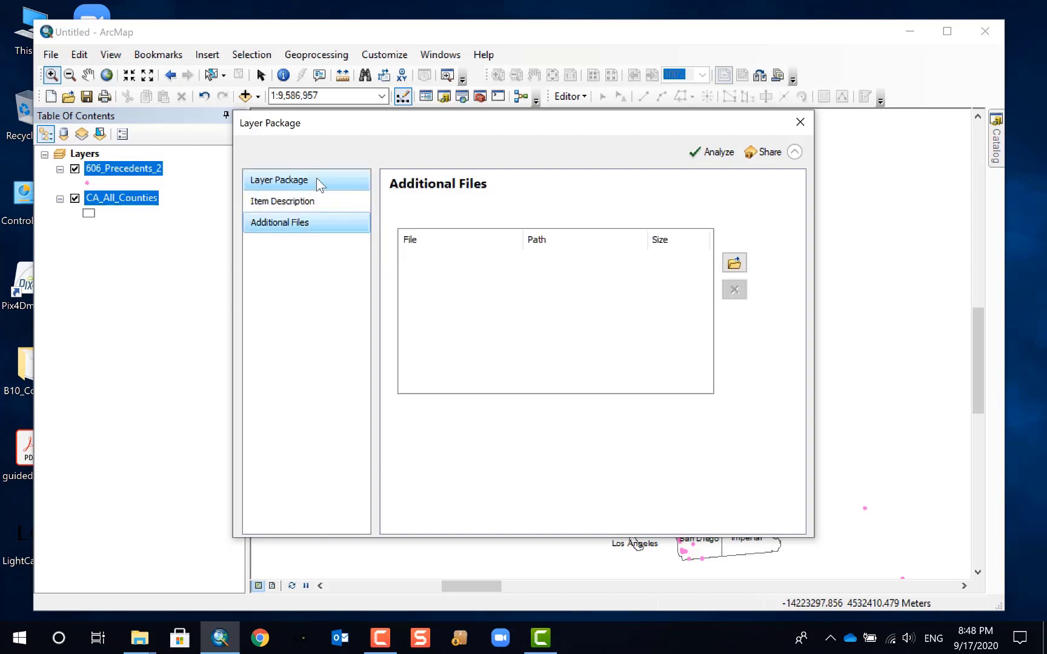
left_click(307, 185)
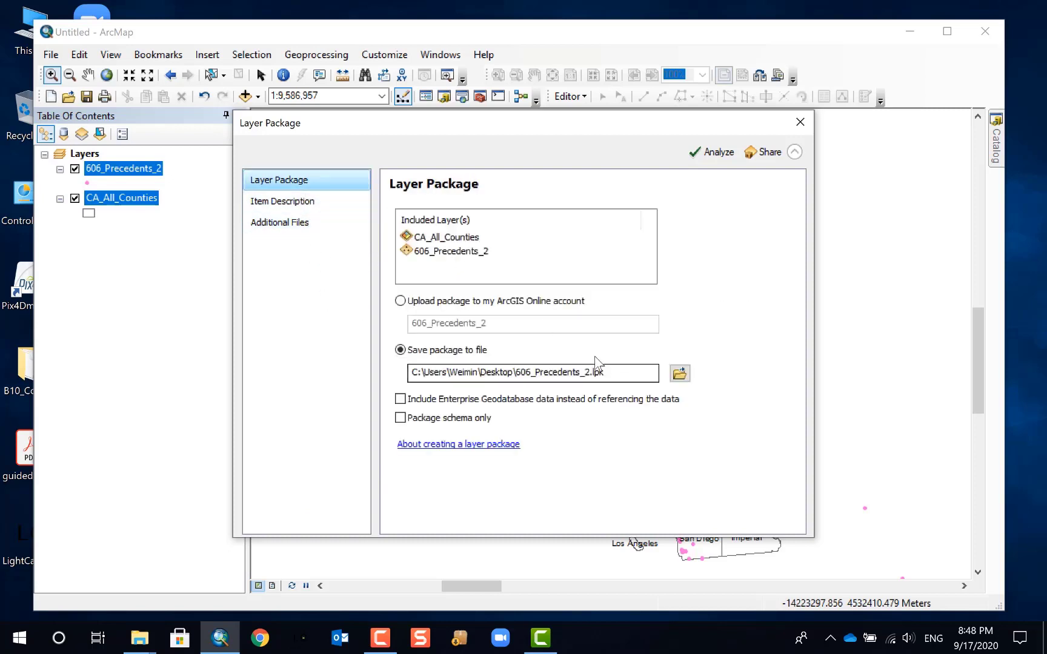
left_click(291, 201)
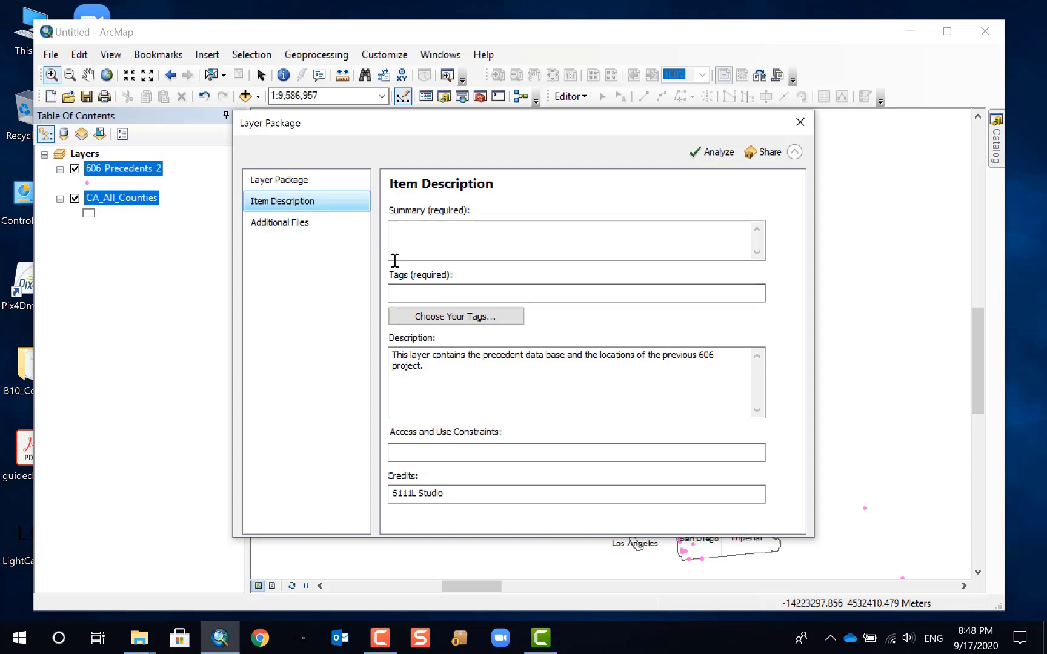
left_click(306, 181)
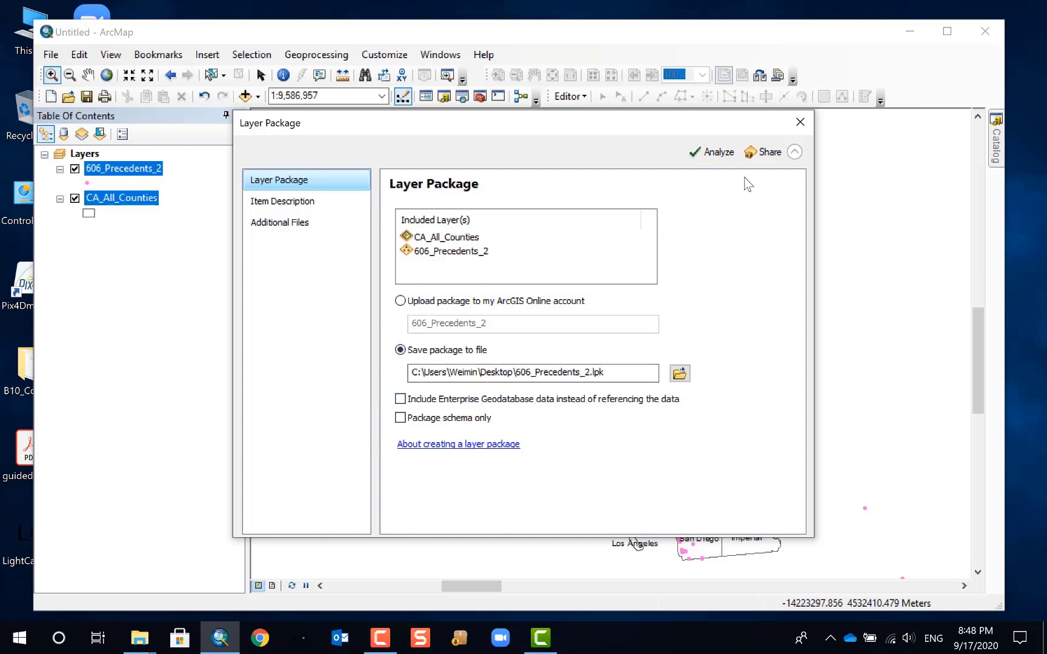
Step: Close the layer package setup without sharing and exit ArcMap without saving the untitled map
left_click(801, 122)
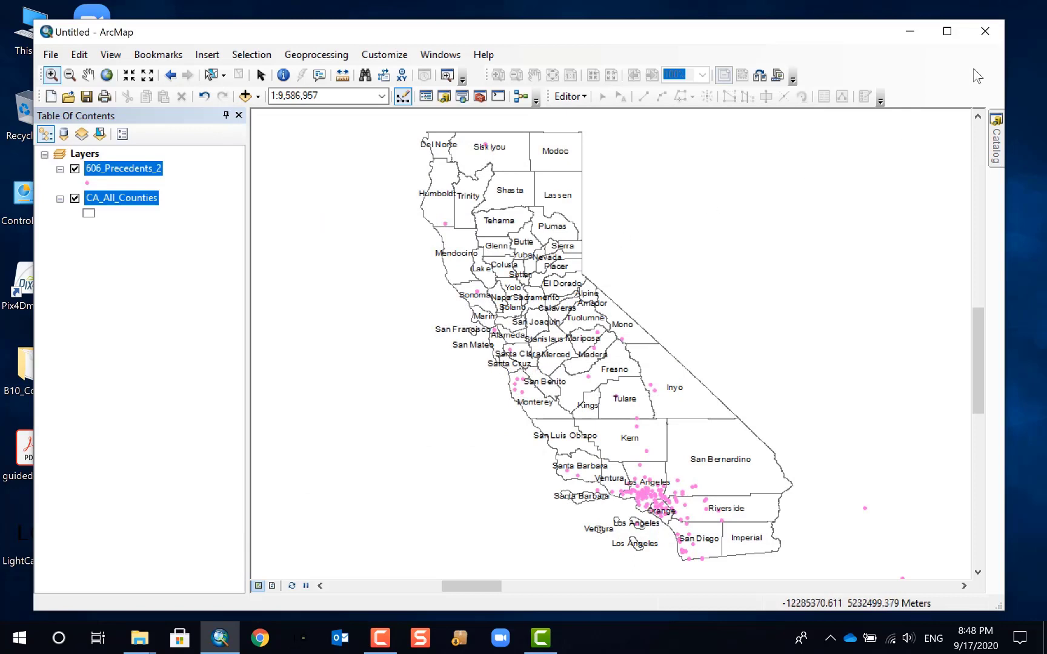
left_click(982, 30)
left_click(523, 360)
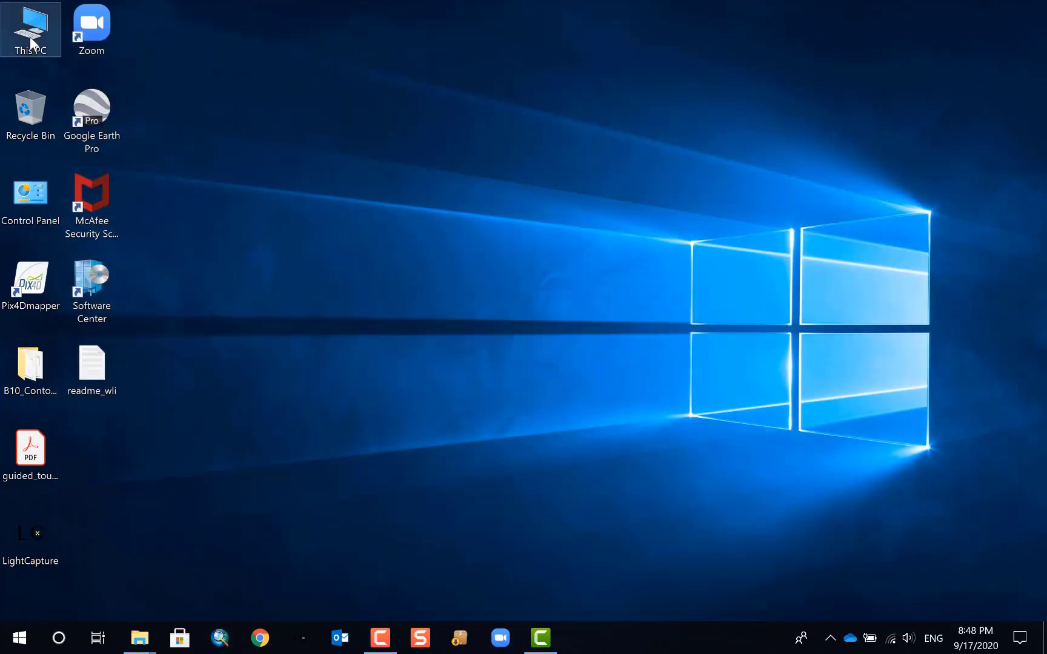
Step: Browse to the C:\Temp\LA3581 folder in File Explorer
double_click(32, 43)
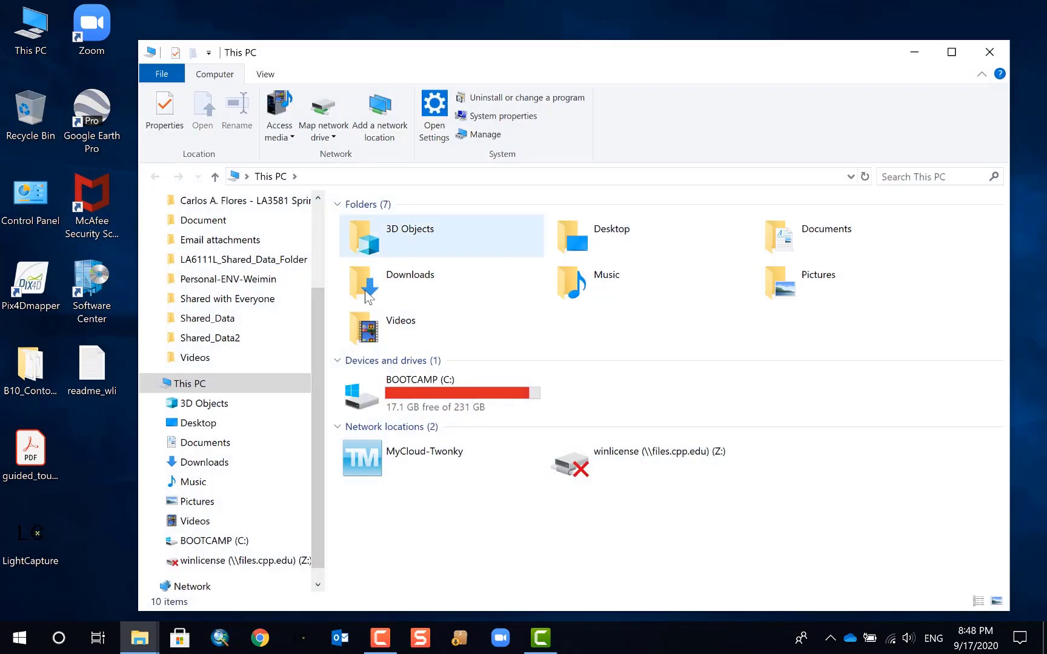
left_click(402, 388)
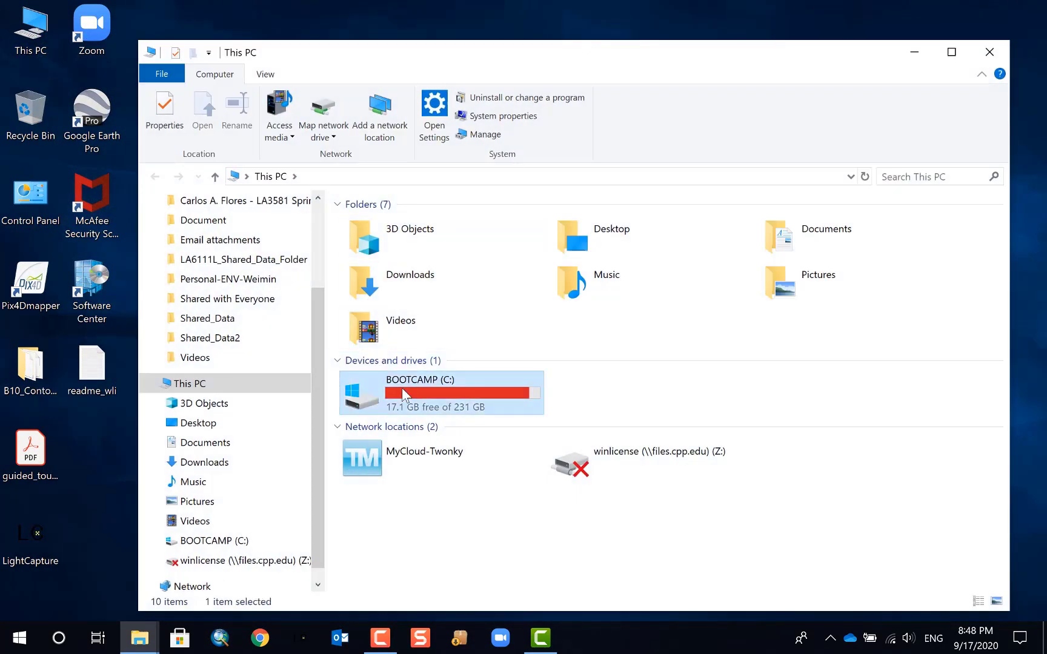
double_click(401, 388)
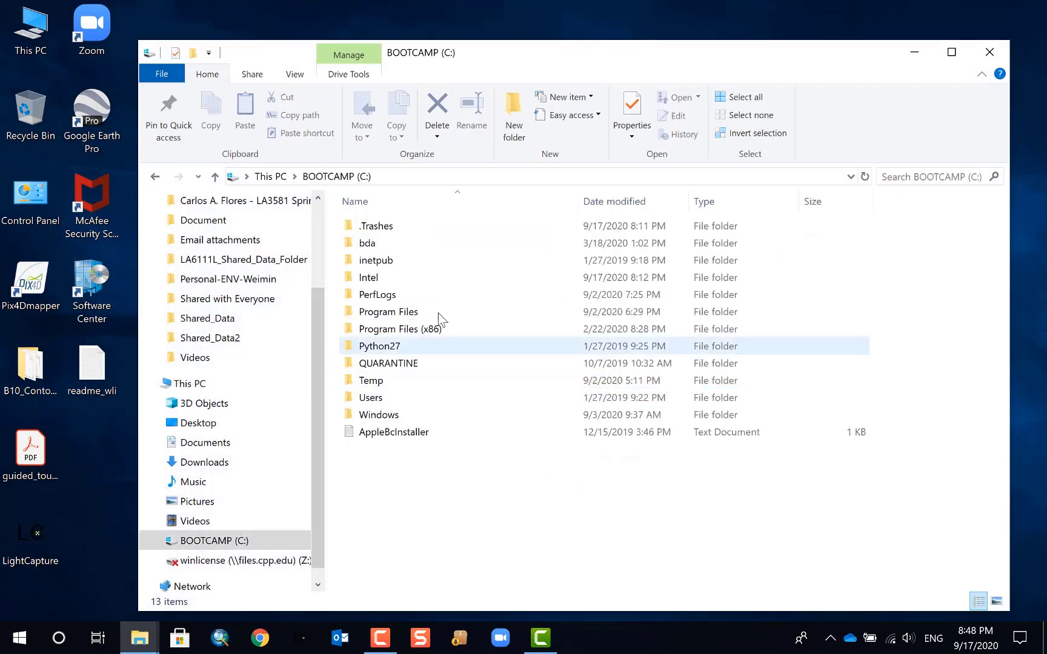
double_click(402, 384)
double_click(424, 223)
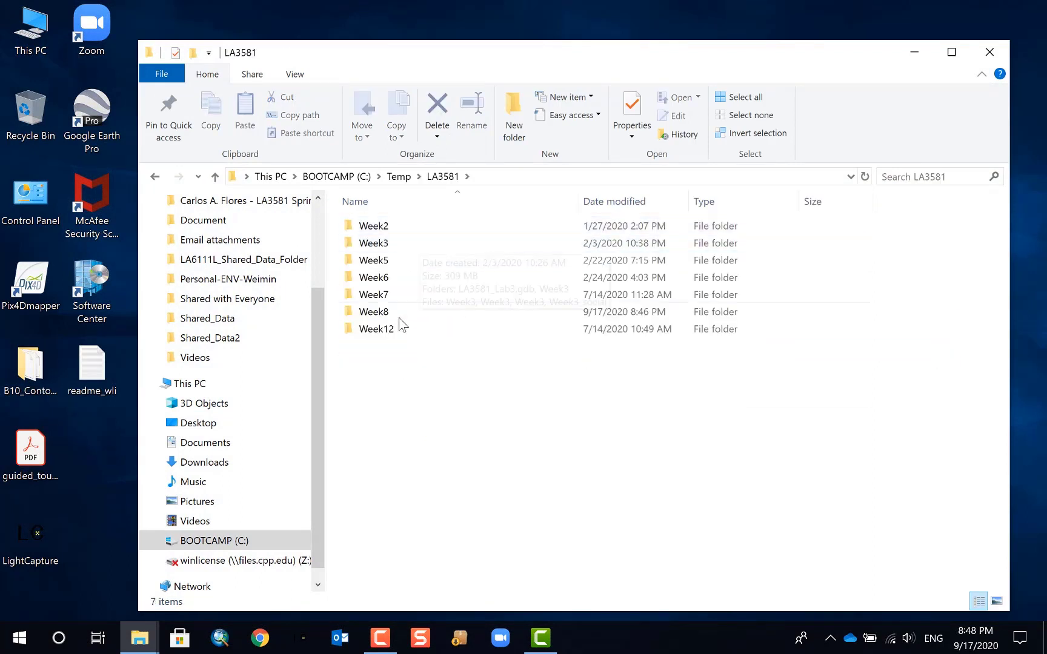
Step: Look for the layer package in the Week6 folder of LA3581 and in the LA3581_old folder
double_click(411, 278)
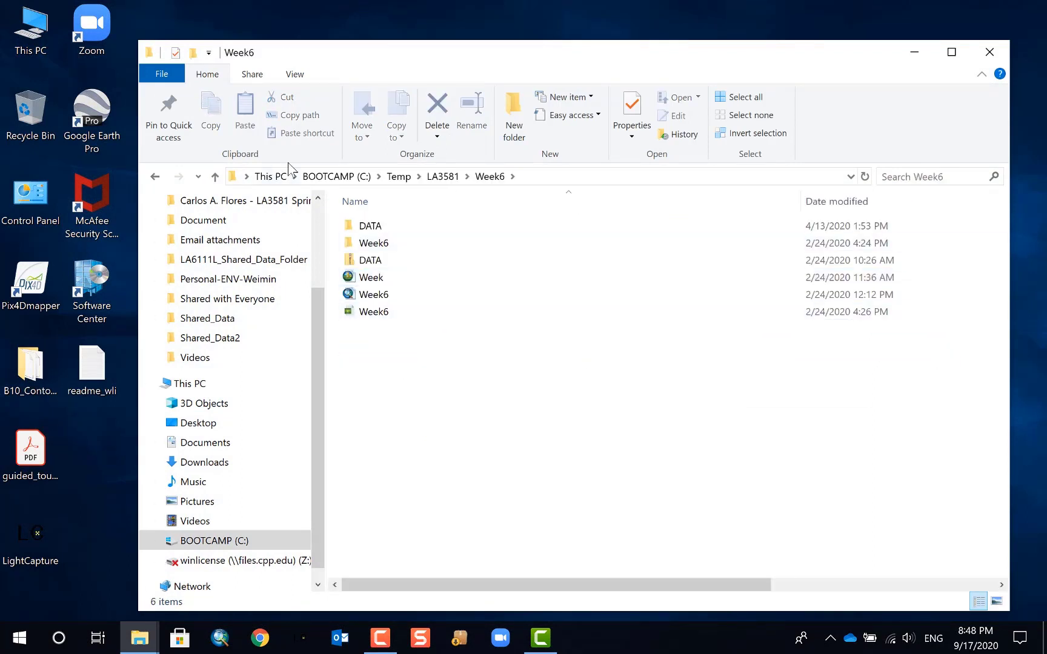
left_click(442, 176)
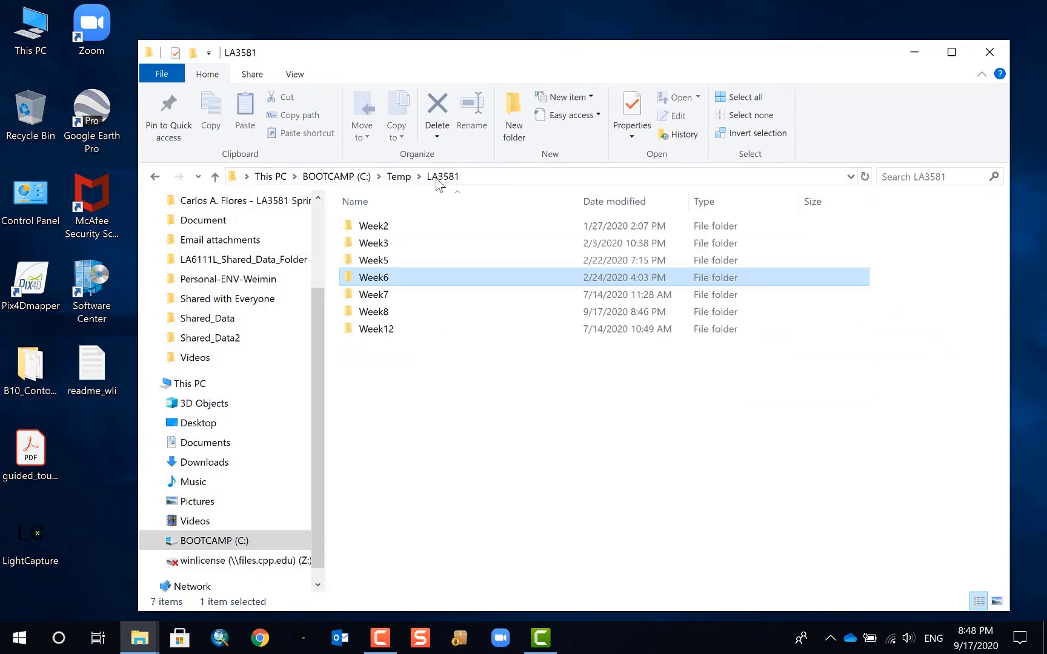
left_click(391, 176)
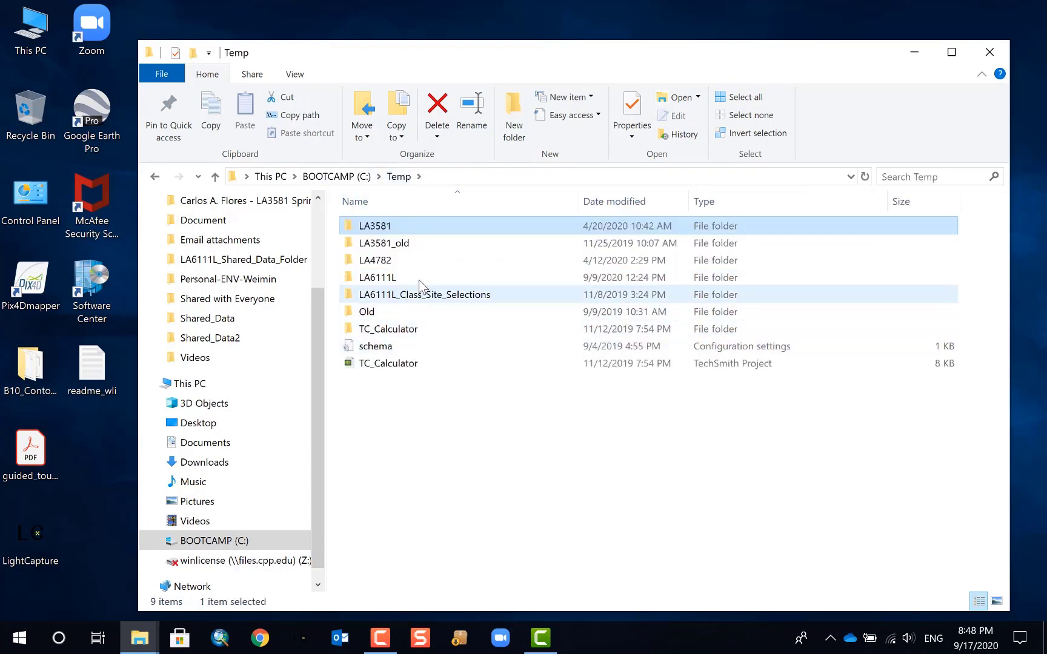
double_click(424, 242)
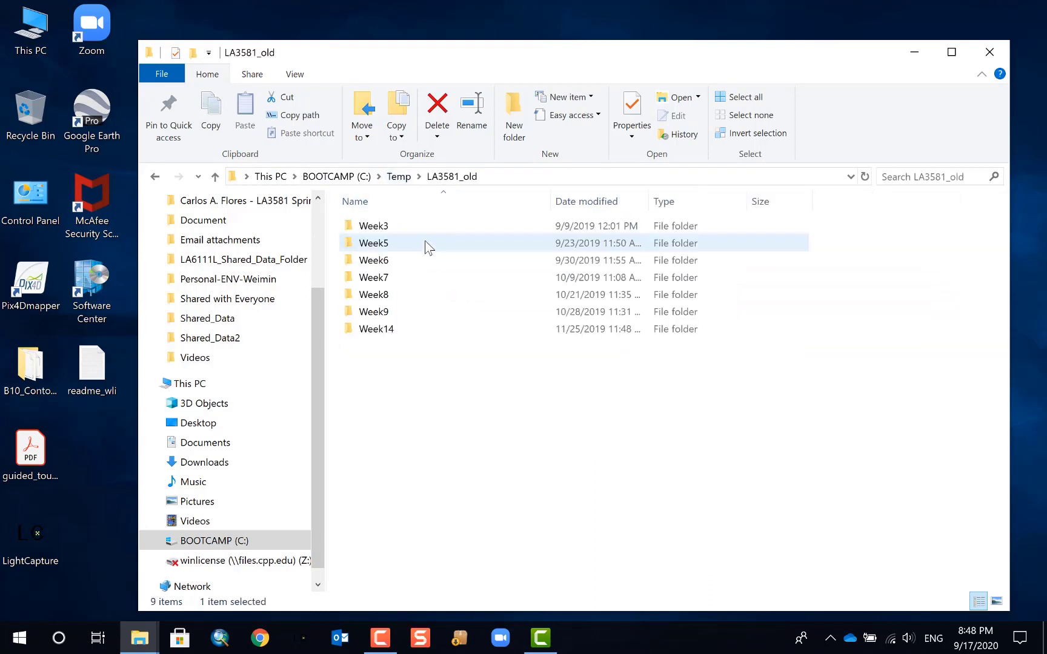
double_click(414, 261)
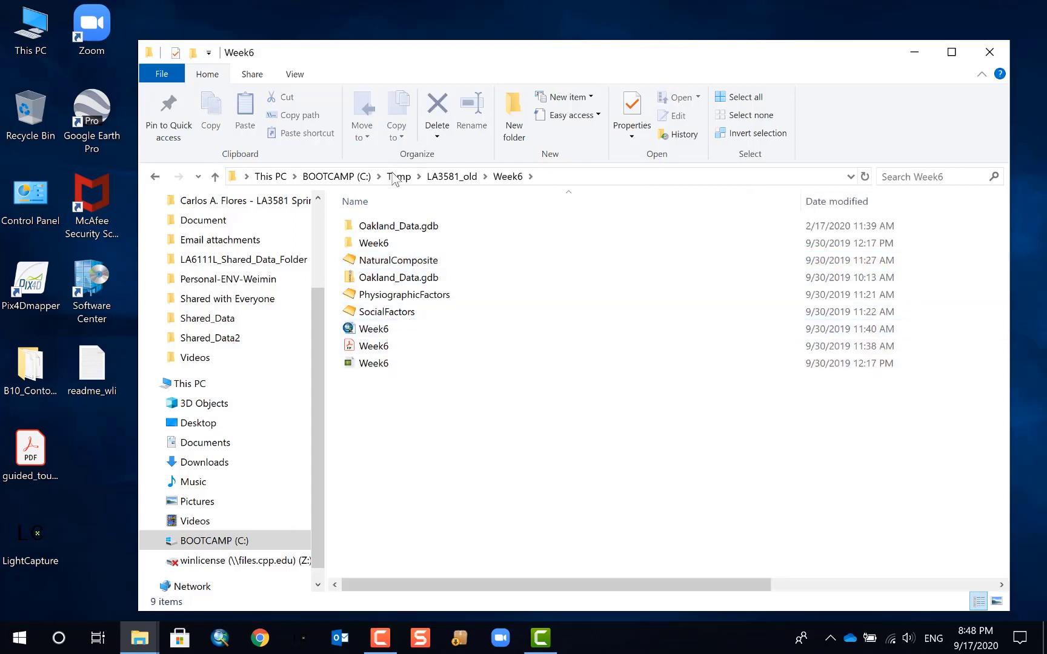
double_click(386, 243)
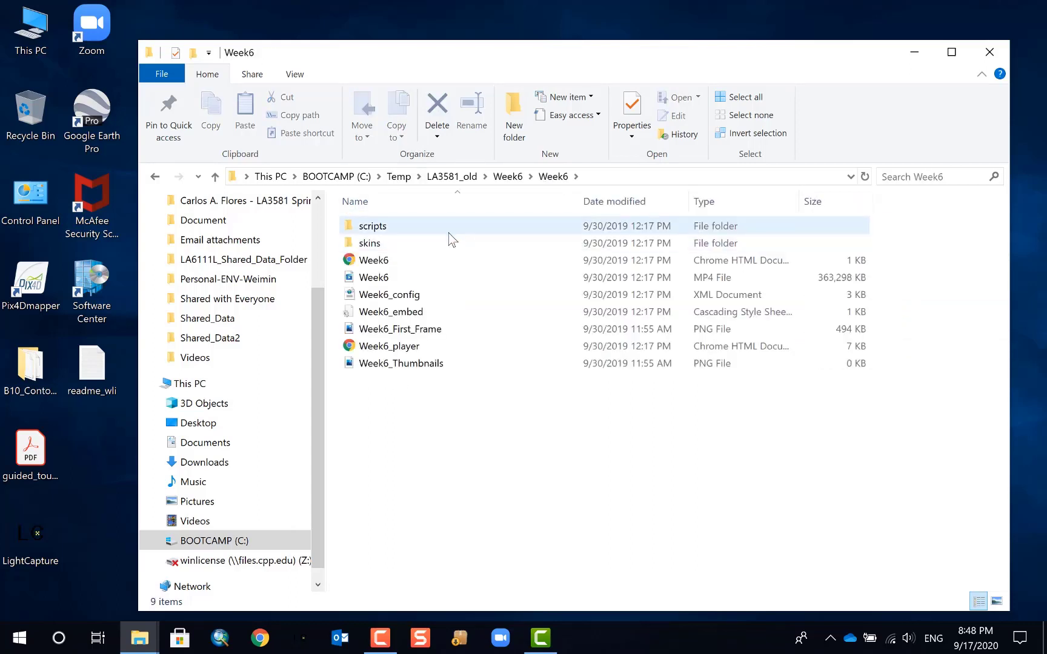
left_click(466, 177)
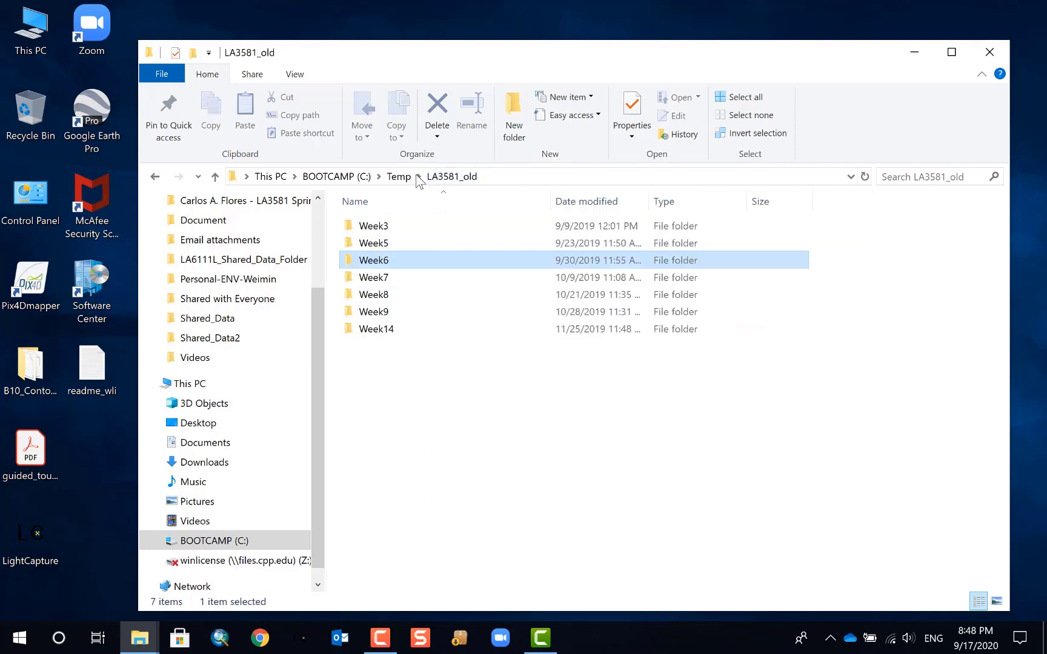
left_click(417, 177)
left_click(399, 176)
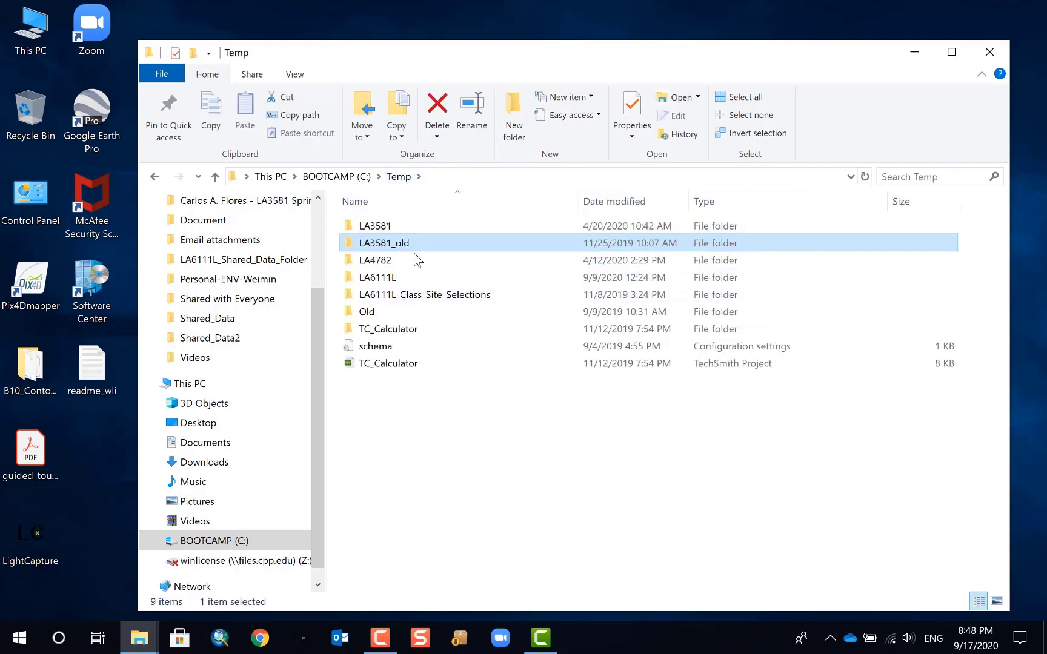
Step: Move the 606_Precedents_2 layer package from the LA3581\Week8 folder to the Desktop
double_click(409, 225)
double_click(402, 314)
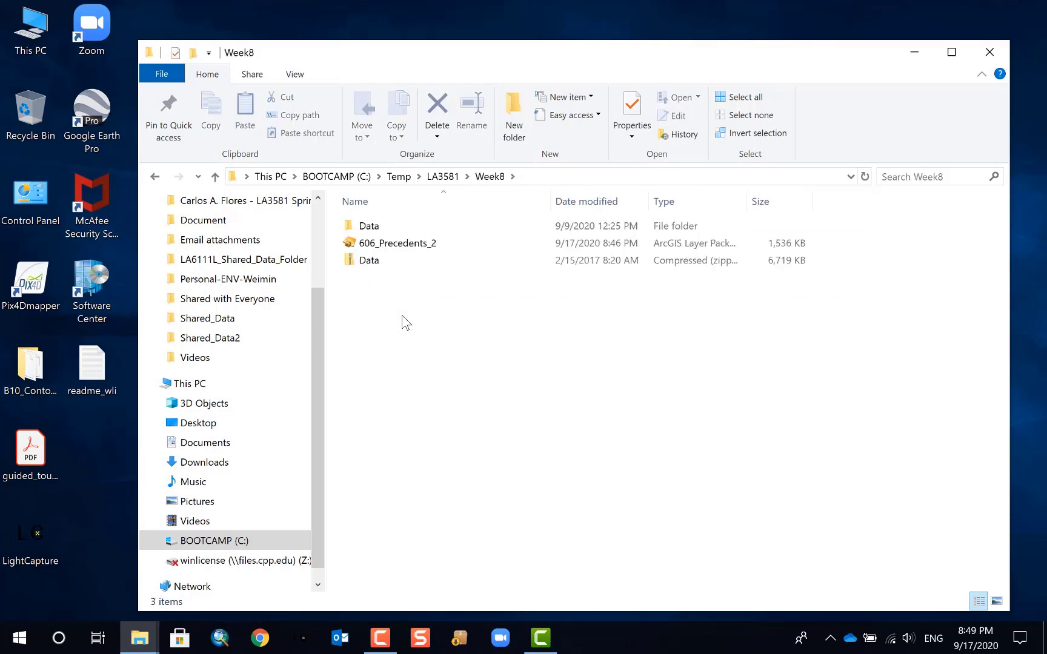
left_click(428, 243)
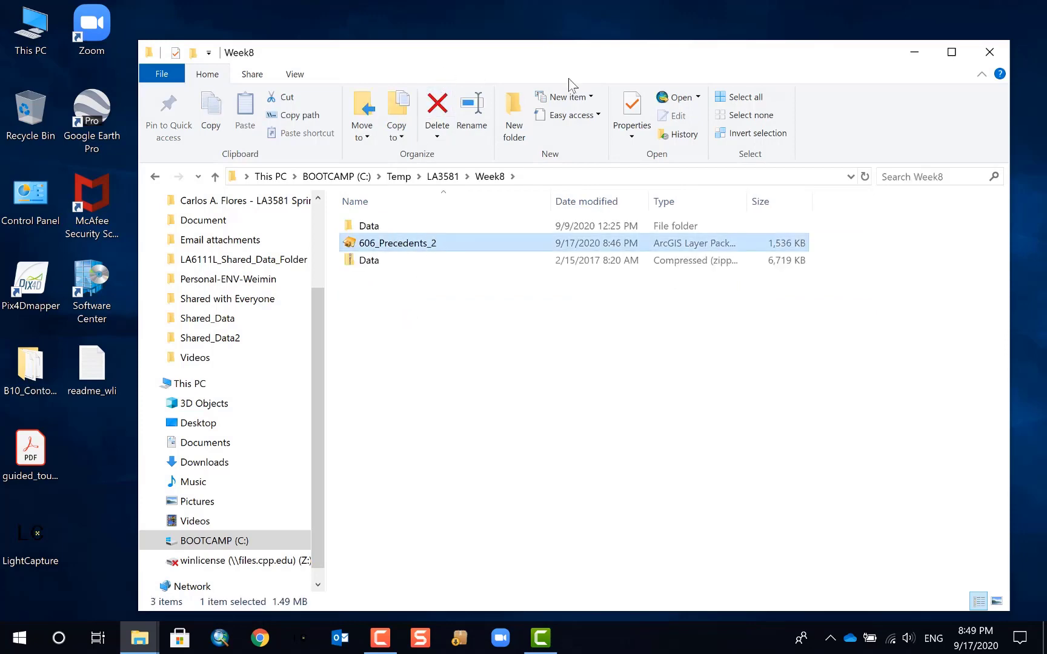
left_click_drag(525, 56, 726, 84)
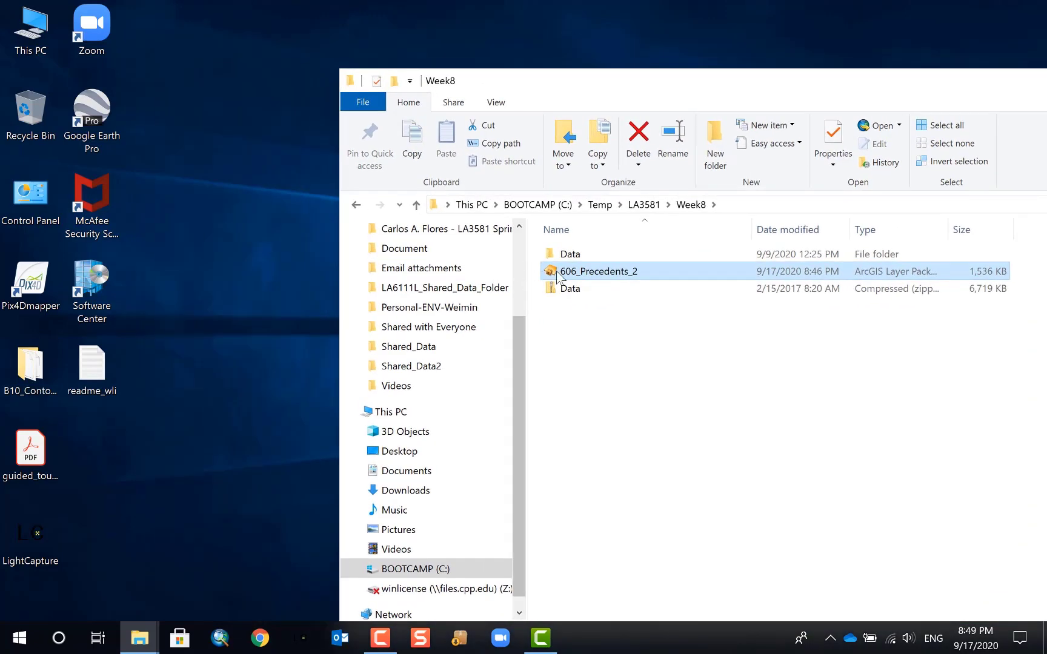
left_click_drag(558, 277, 196, 510)
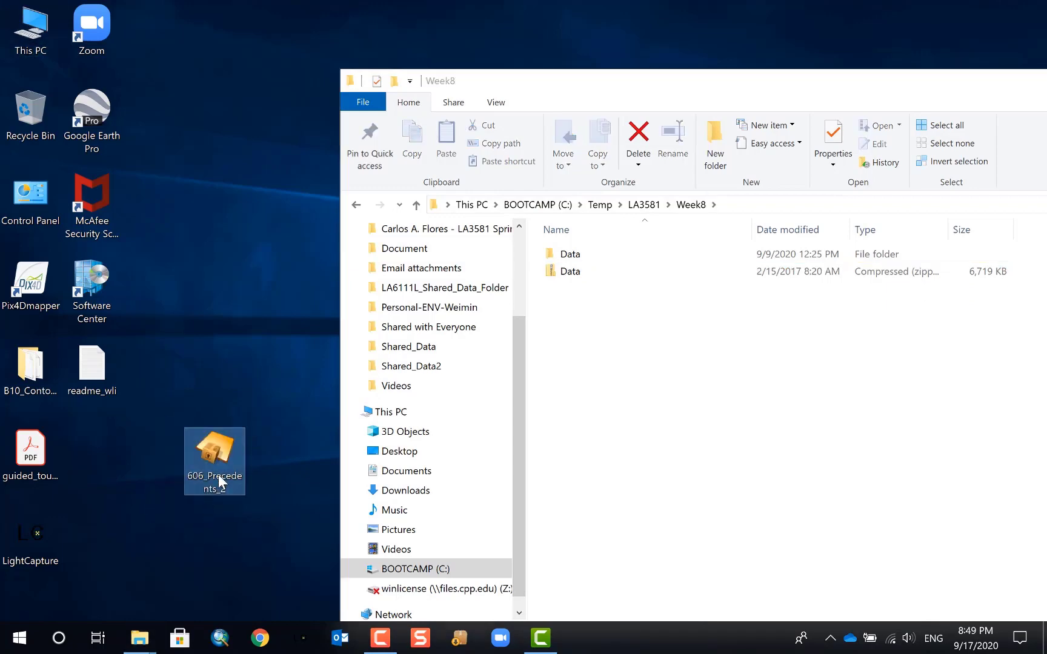
left_click(310, 424)
Step: Close the Week8 folder window and reposition the 606_Precedents_2 package icon near the middle of the Desktop
left_click_drag(779, 89, 431, 94)
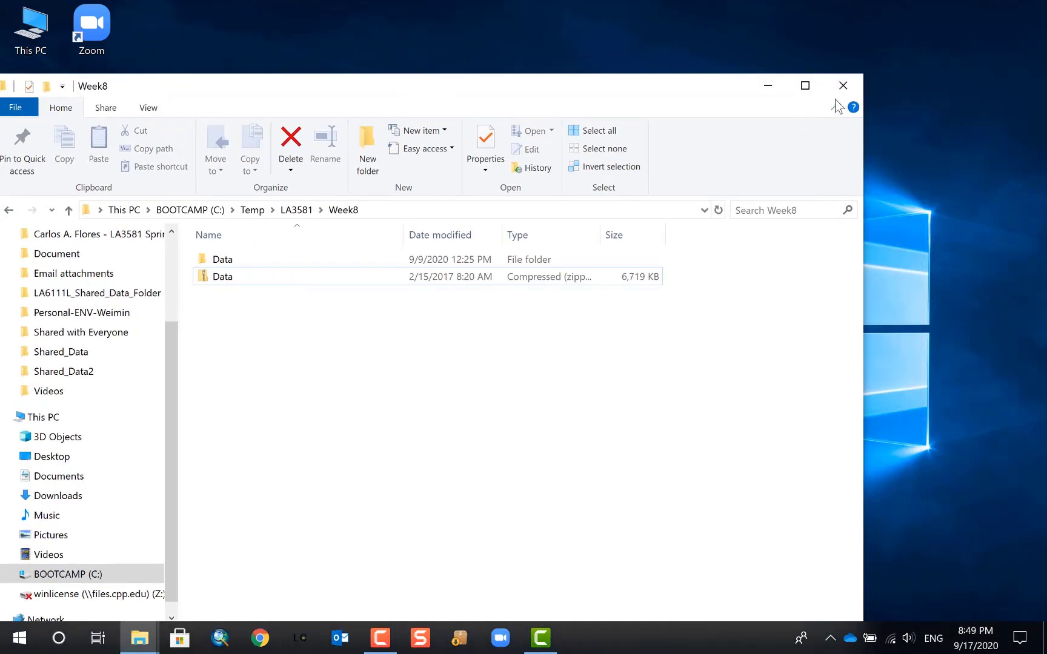
left_click(843, 87)
left_click(196, 449)
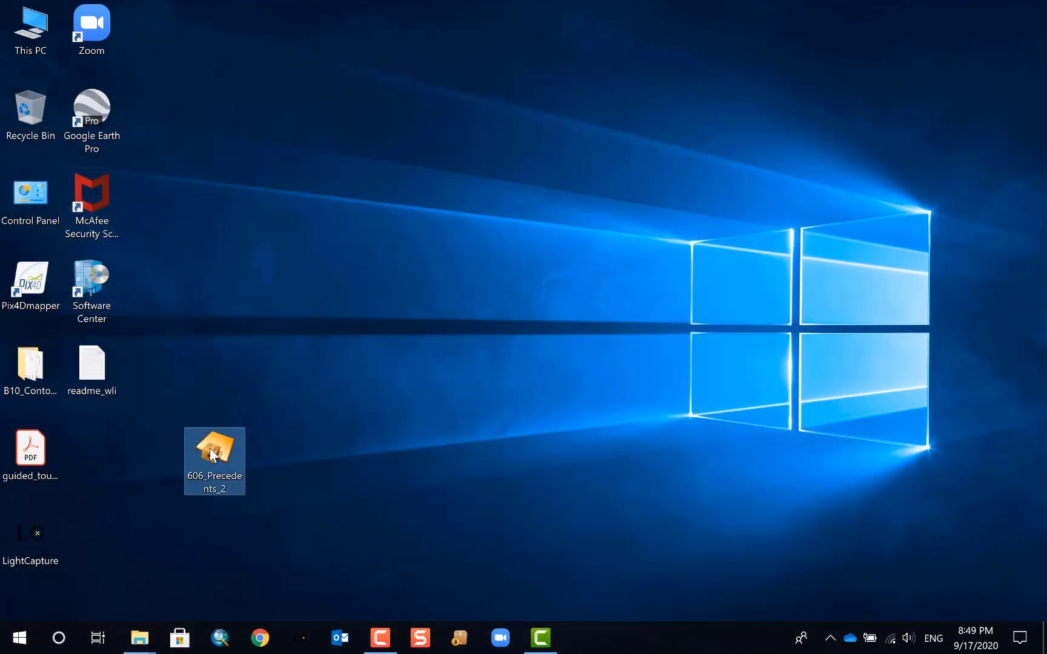
left_click_drag(210, 447, 502, 221)
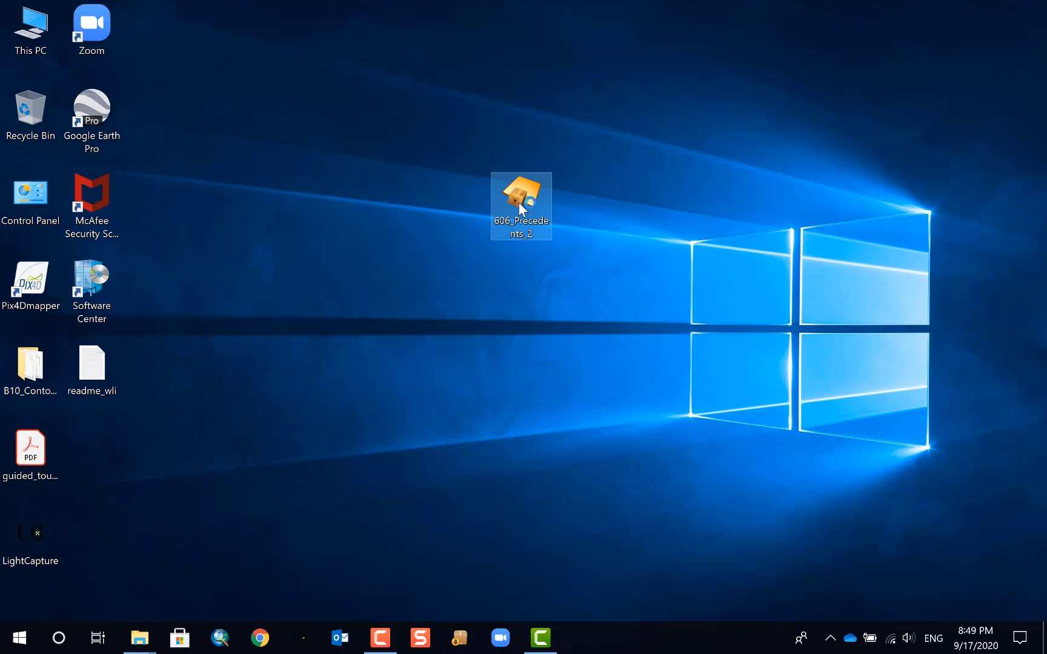
Step: Open the 606_Precedents_2 layer package from the Desktop in ArcMap and dismiss the geographic coordinate systems warning
double_click(503, 220)
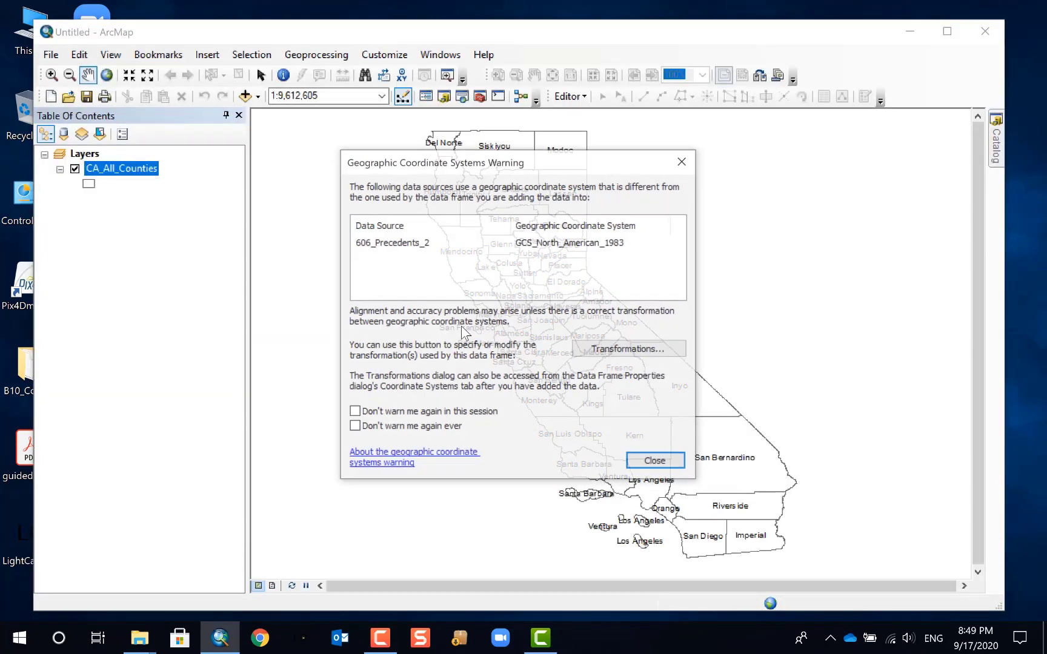
left_click(666, 459)
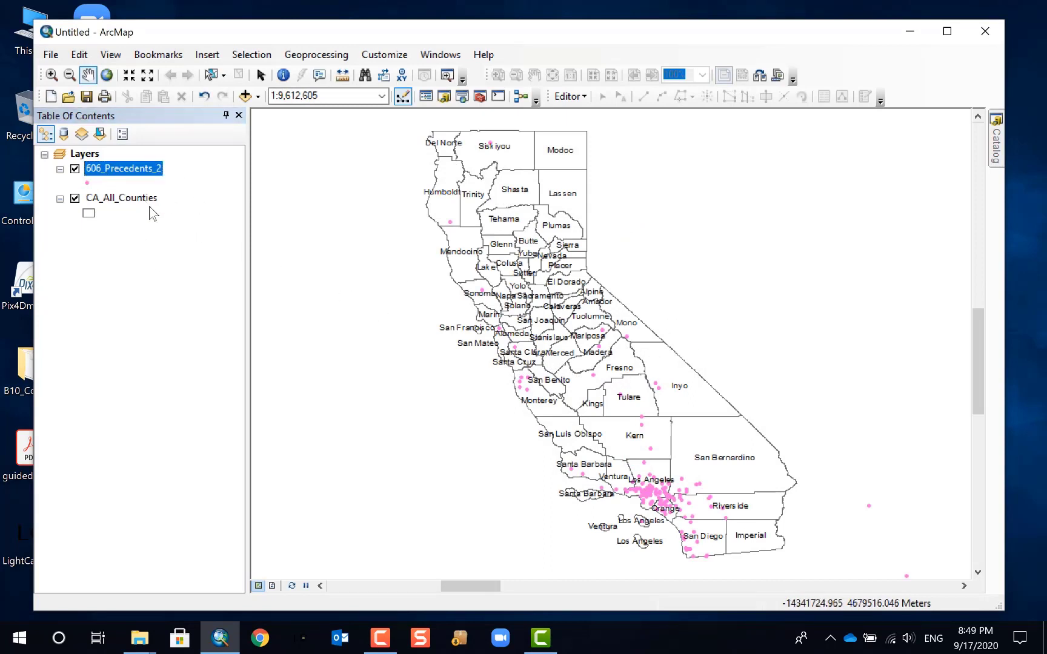
scroll(661, 478, "up", 2)
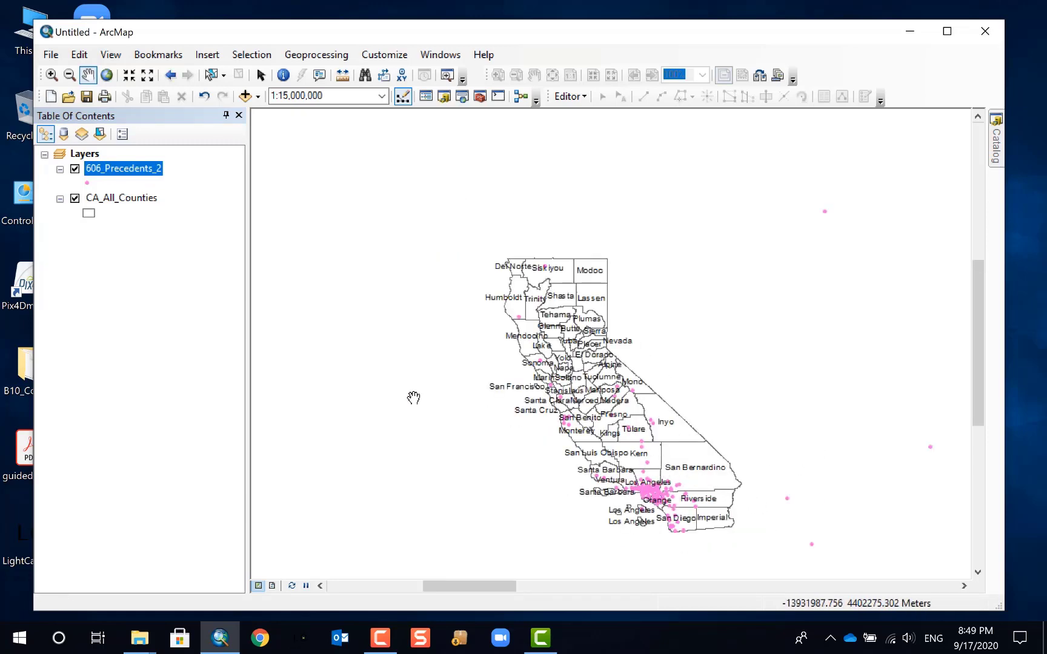
Step: Close the untitled ArcMap map and extract the 606_Precedents_2 layer package with 7-Zip into a 606_Precedents_2 folder on the Desktop
left_click(985, 31)
left_click(525, 363)
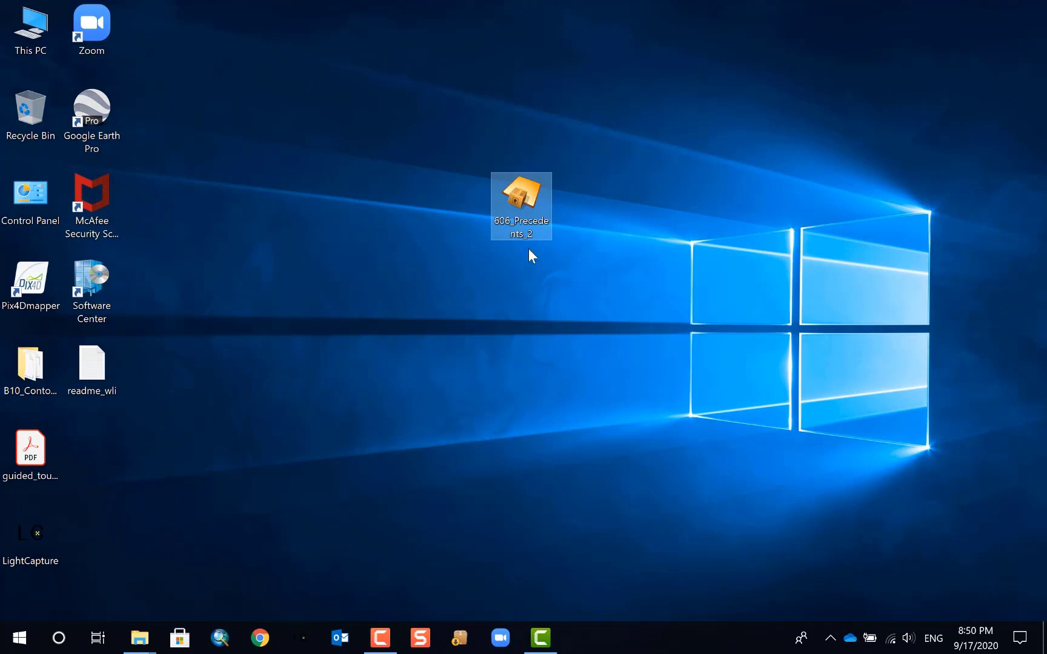
right_click(521, 196)
mouse_move(600, 242)
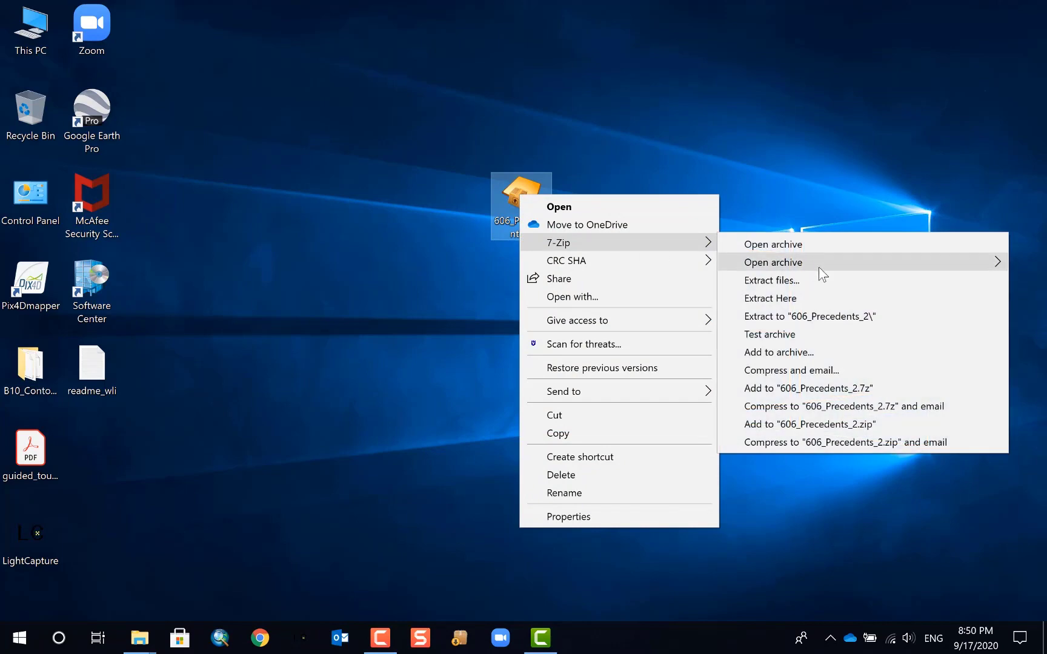
left_click(840, 316)
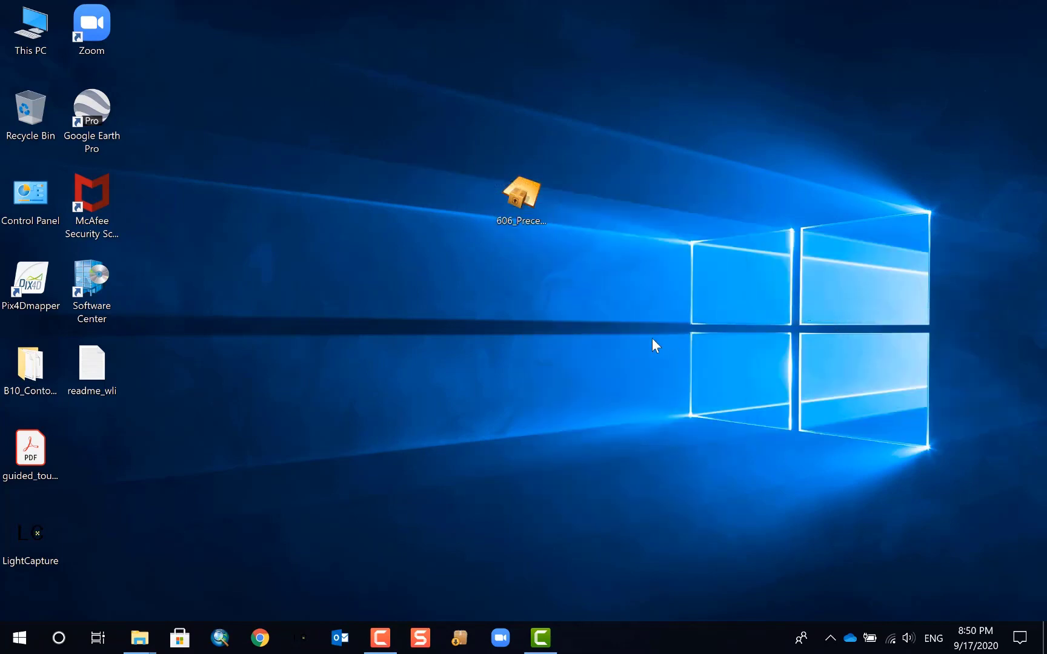
Step: Open the extracted 606_Precedents_2 folder and examine the contents of its v106 and esriinfo subfolders
double_click(80, 453)
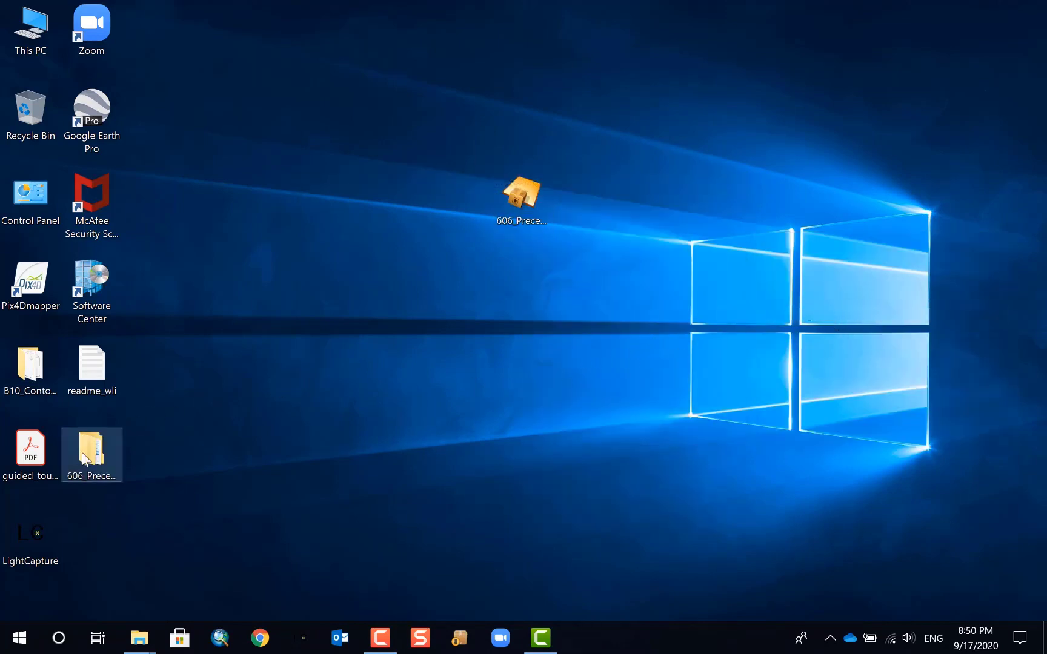
left_click_drag(398, 63, 719, 77)
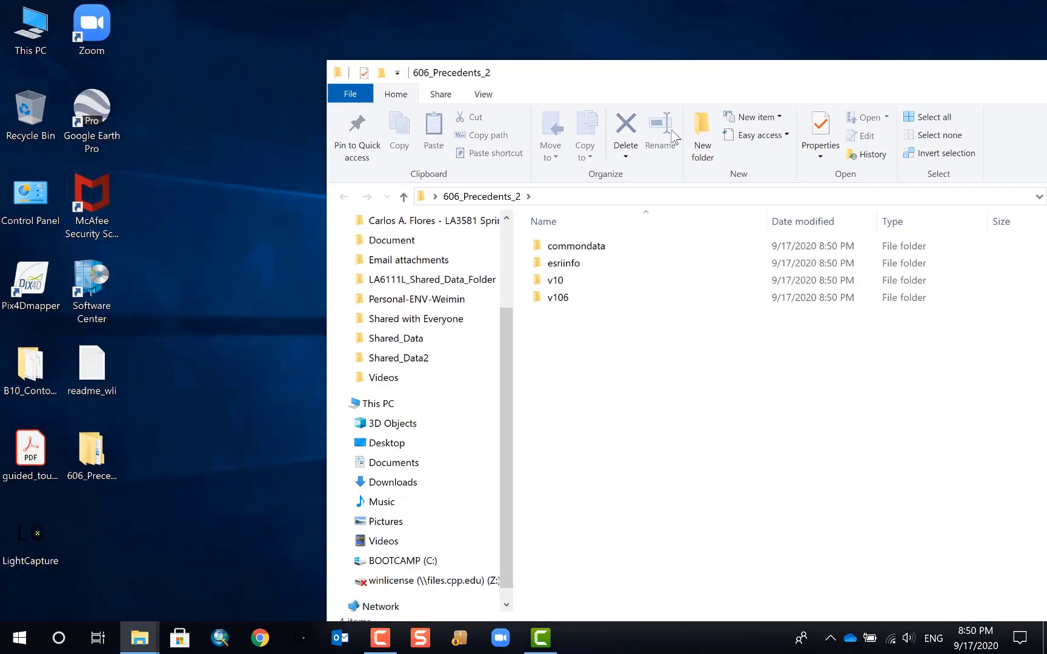
double_click(562, 298)
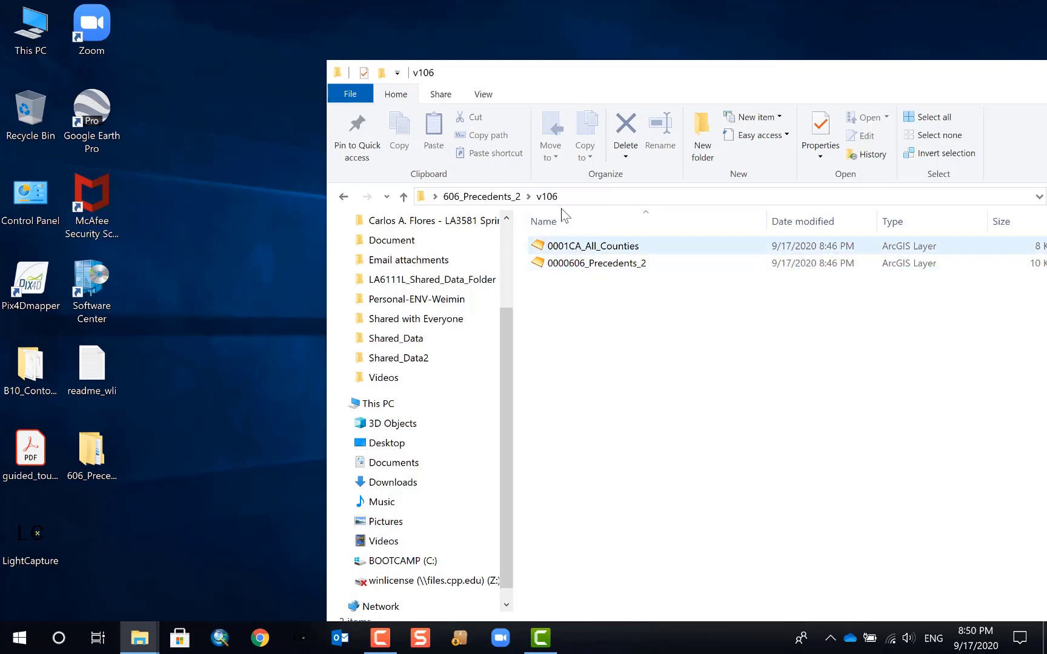
left_click(520, 196)
double_click(599, 264)
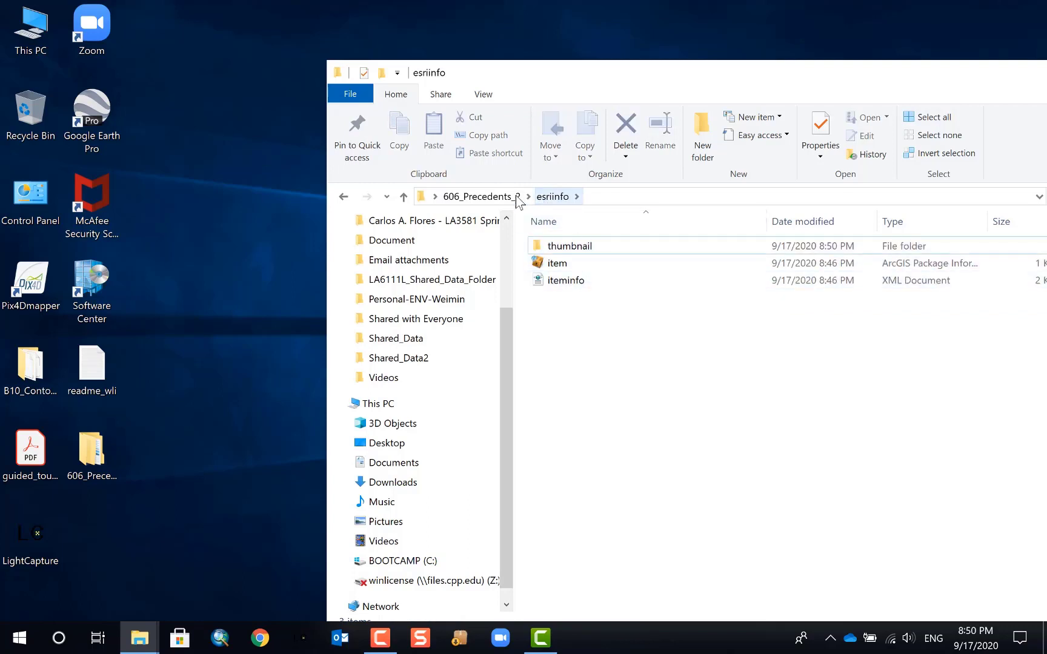
Step: Check the commondata\userdata subfolder of 606_Precedents_2 for the readme file, then close the folder window
left_click(482, 196)
double_click(609, 246)
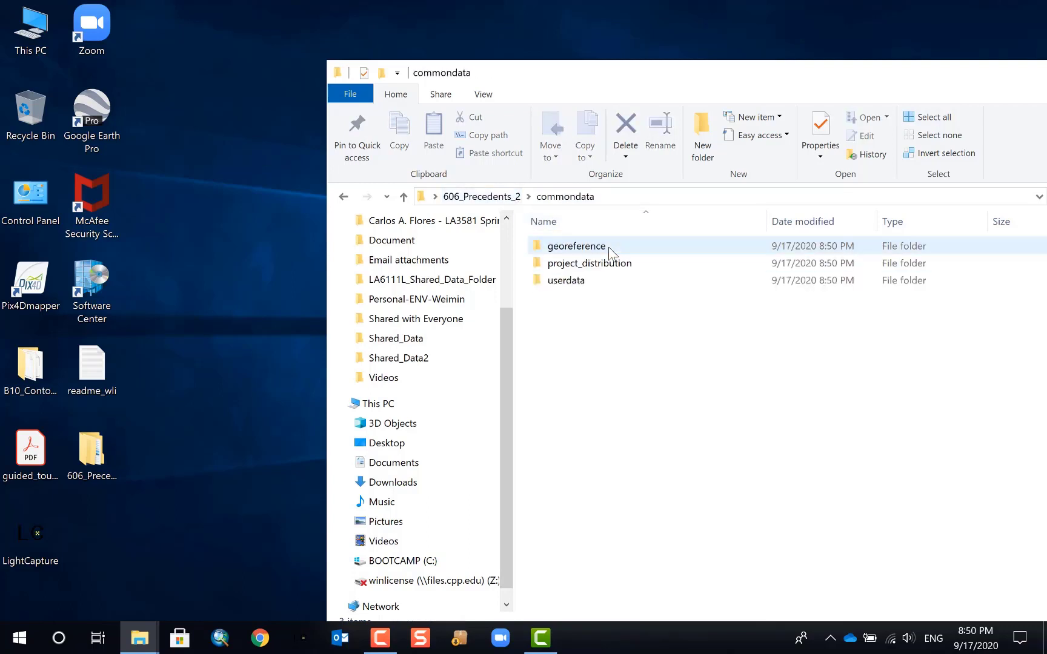
double_click(583, 278)
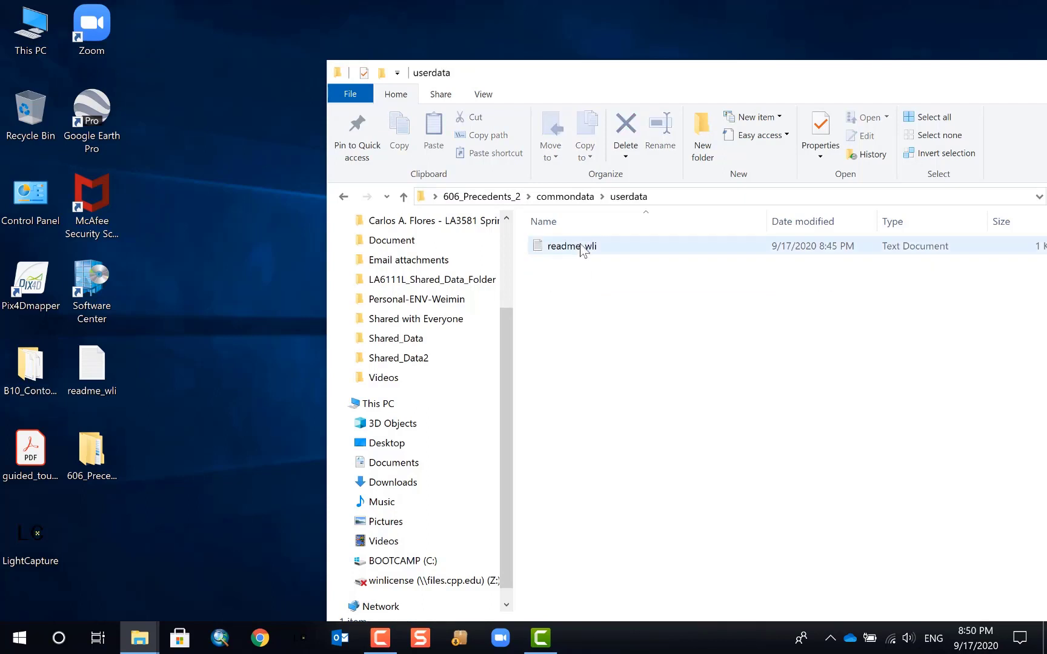
left_click(510, 195)
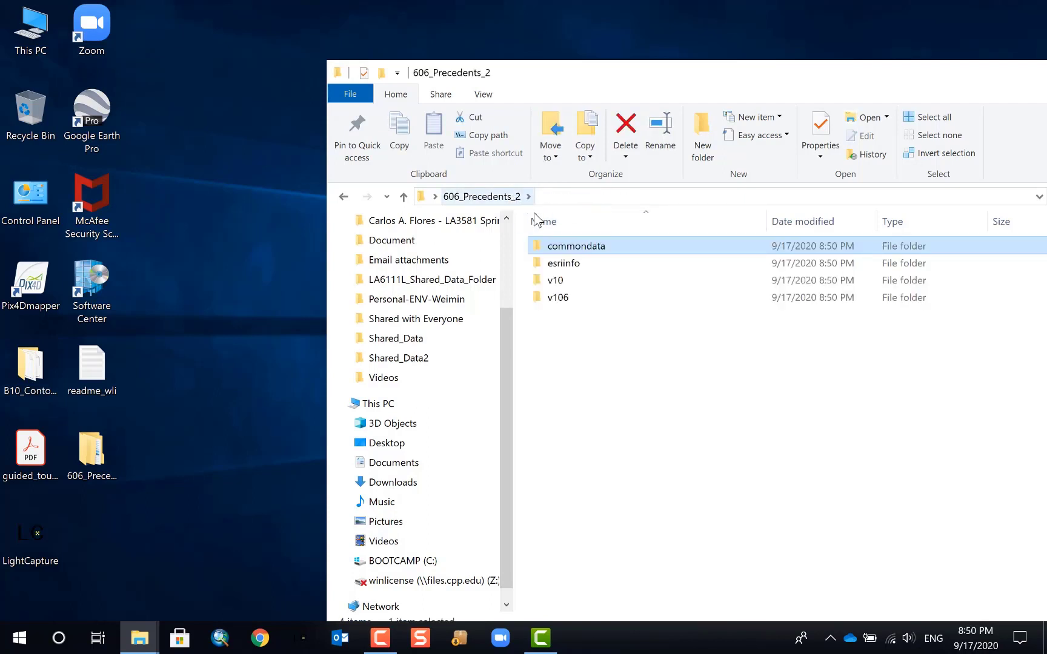
double_click(613, 245)
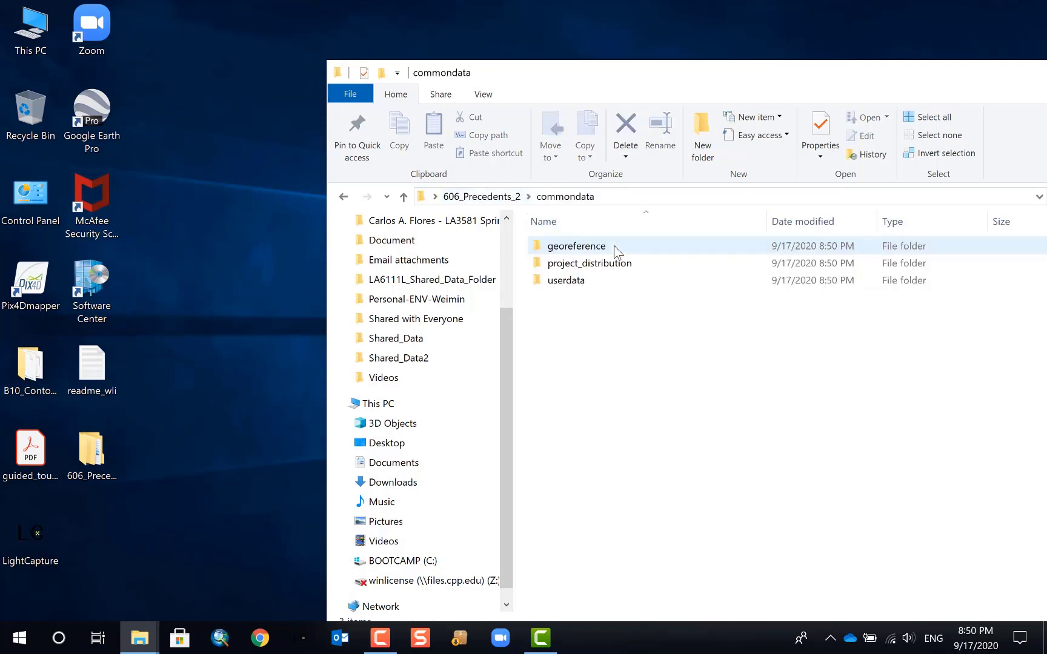
double_click(583, 281)
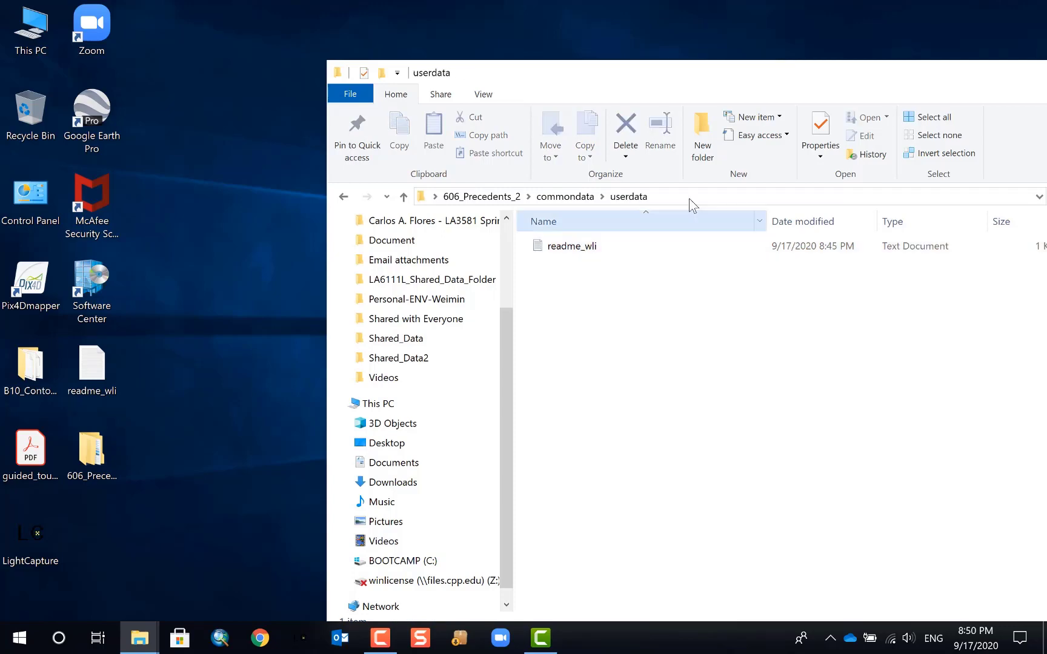
left_click_drag(860, 74, 664, 96)
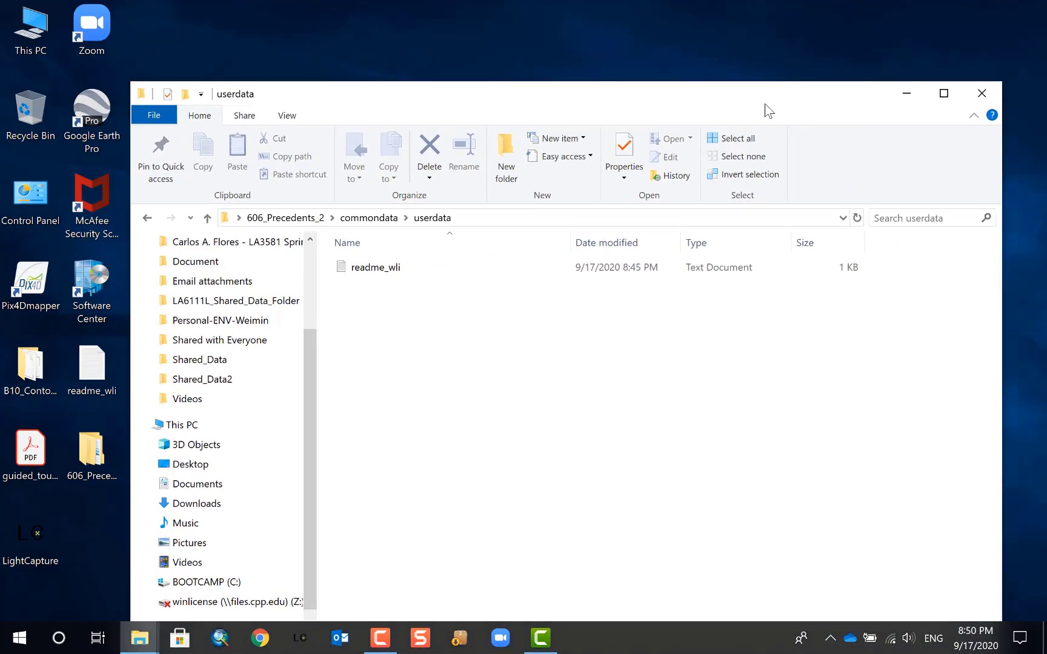
left_click(981, 93)
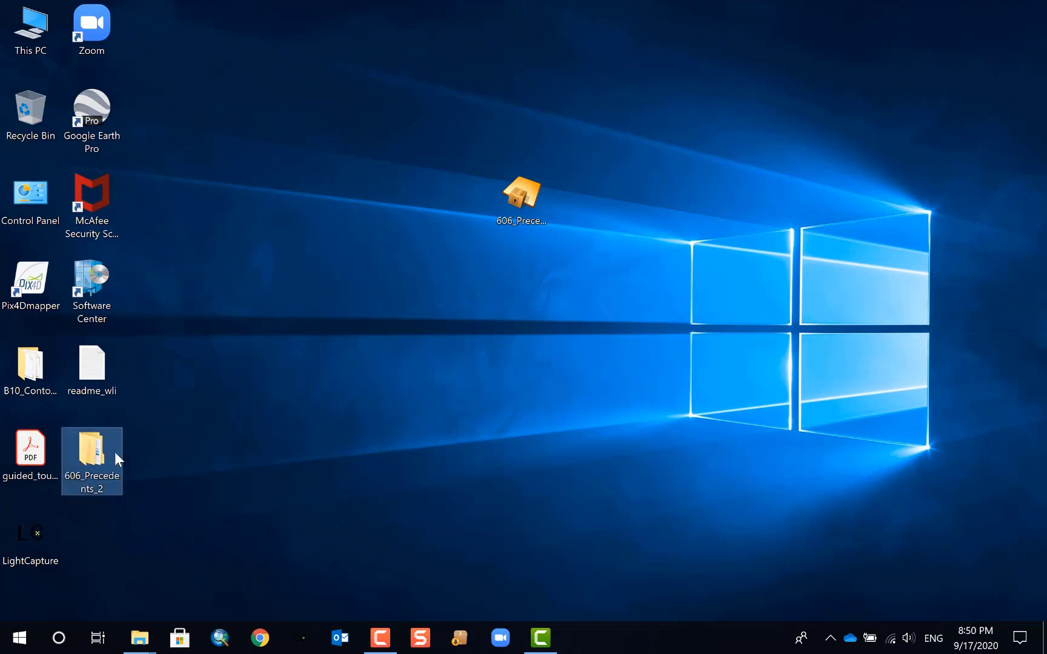
left_click(246, 468)
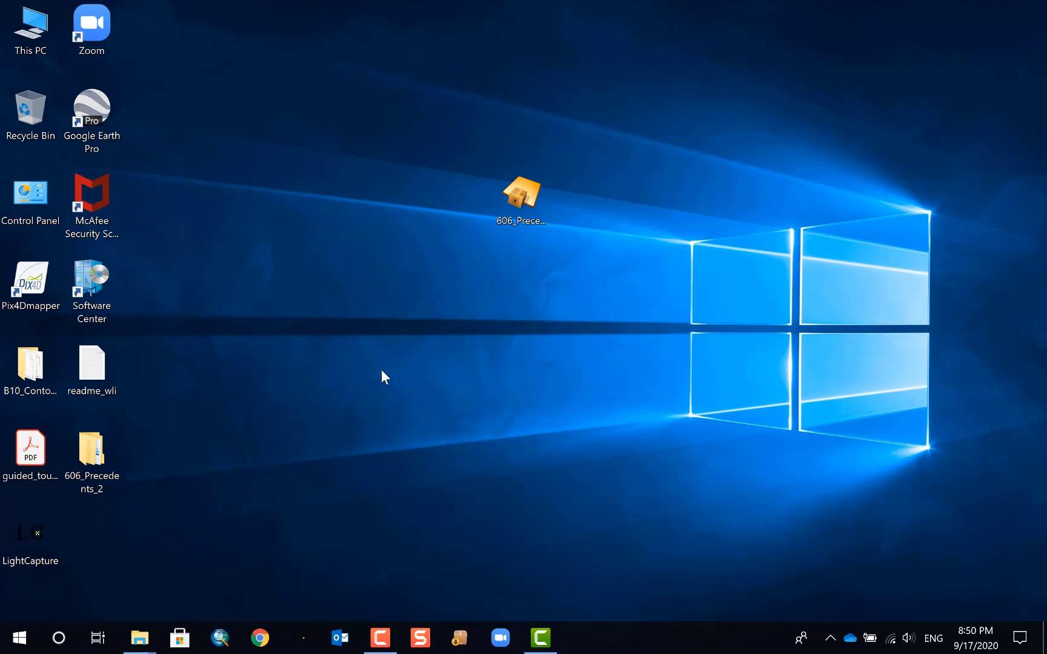
left_click(381, 637)
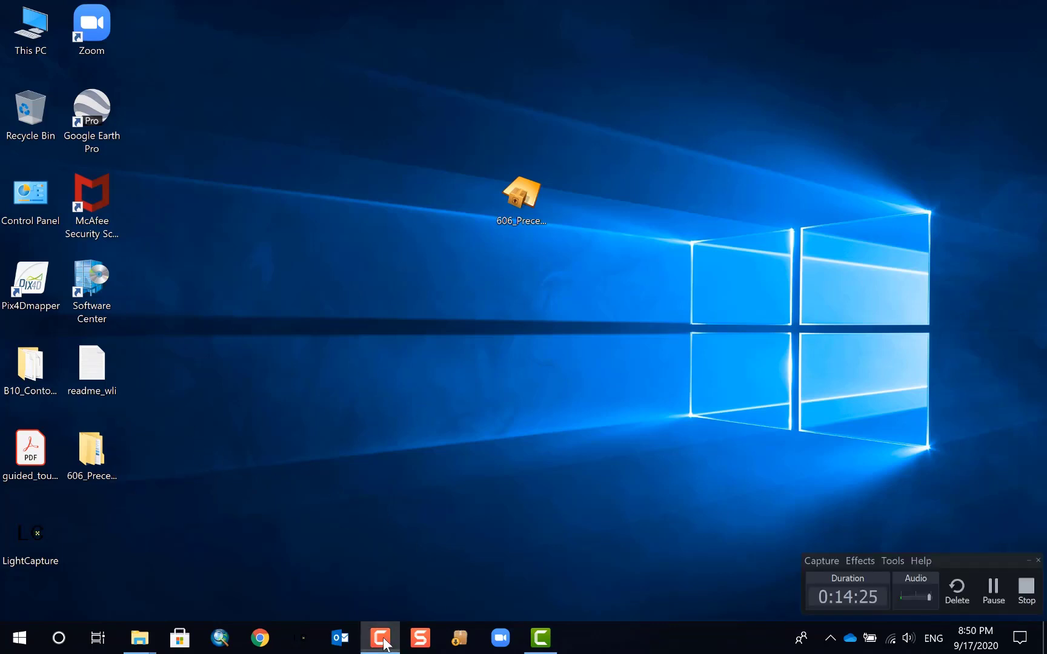